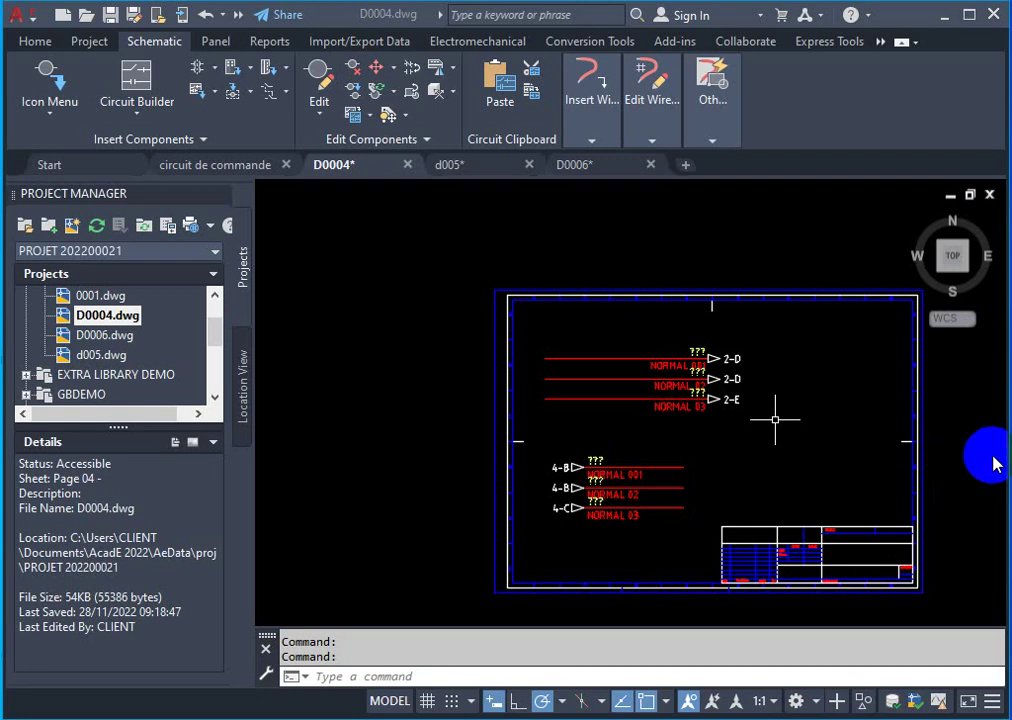
# Zoom in and out around the D0004 sheet to inspect it
pyautogui.scroll(2, 714, 358)
pyautogui.scroll(2, 715, 362)
pyautogui.scroll(2, 714, 362)
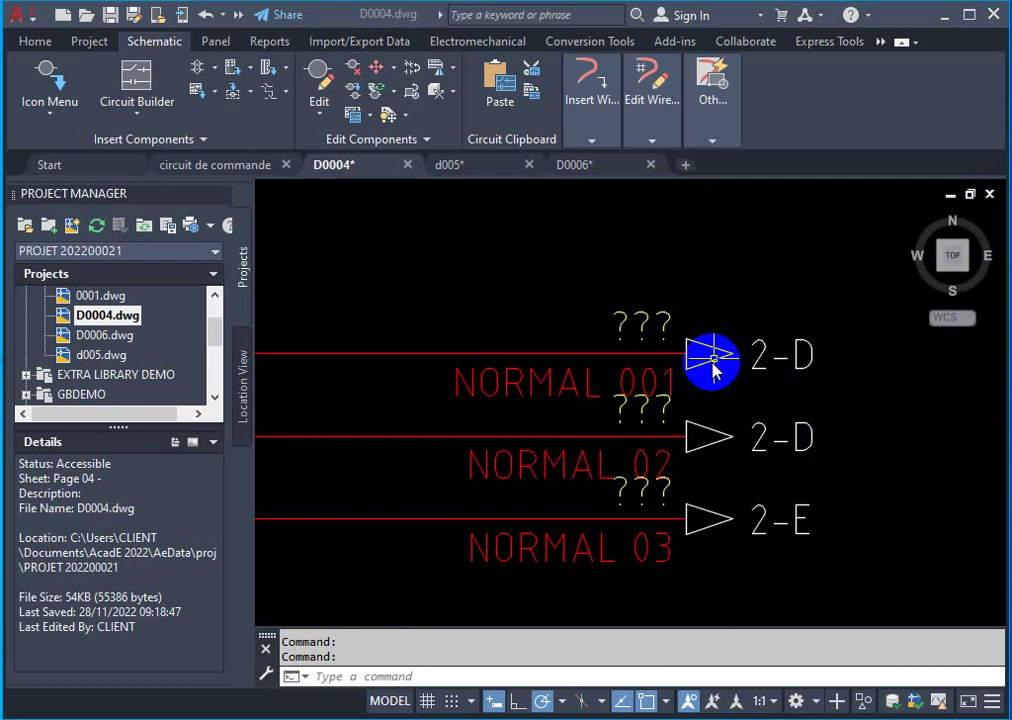
pyautogui.scroll(-2, 712, 372)
pyautogui.scroll(-5, 900, 366)
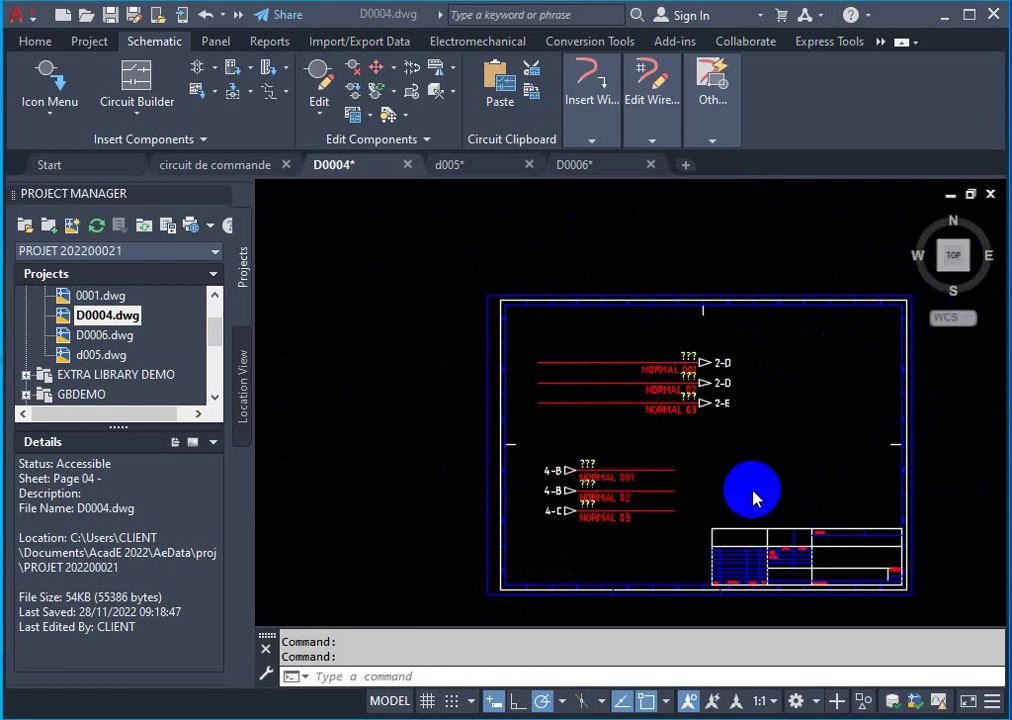
pyautogui.scroll(4, 698, 358)
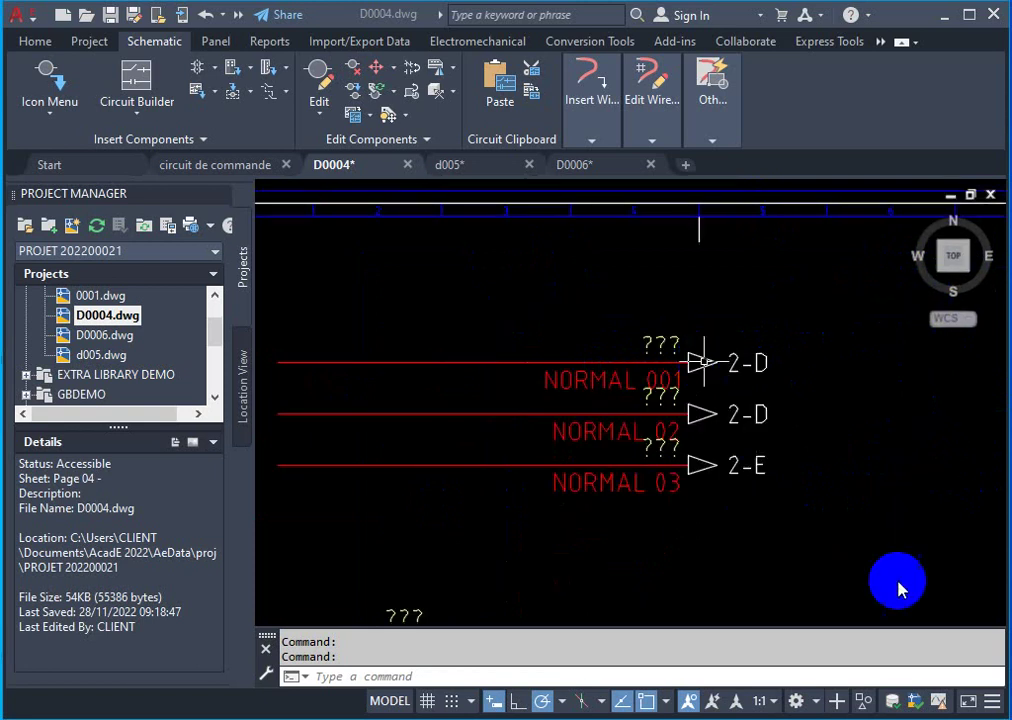
pyautogui.scroll(-2, 800, 492)
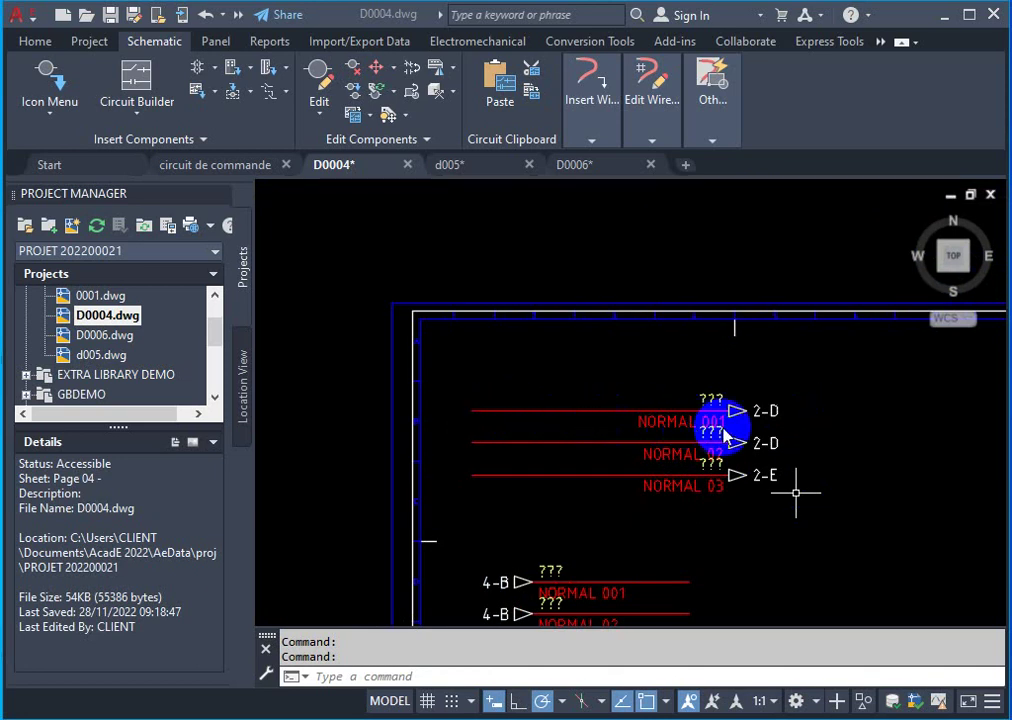
pyautogui.scroll(-6, 718, 424)
pyautogui.scroll(4, 761, 454)
pyautogui.scroll(2, 761, 454)
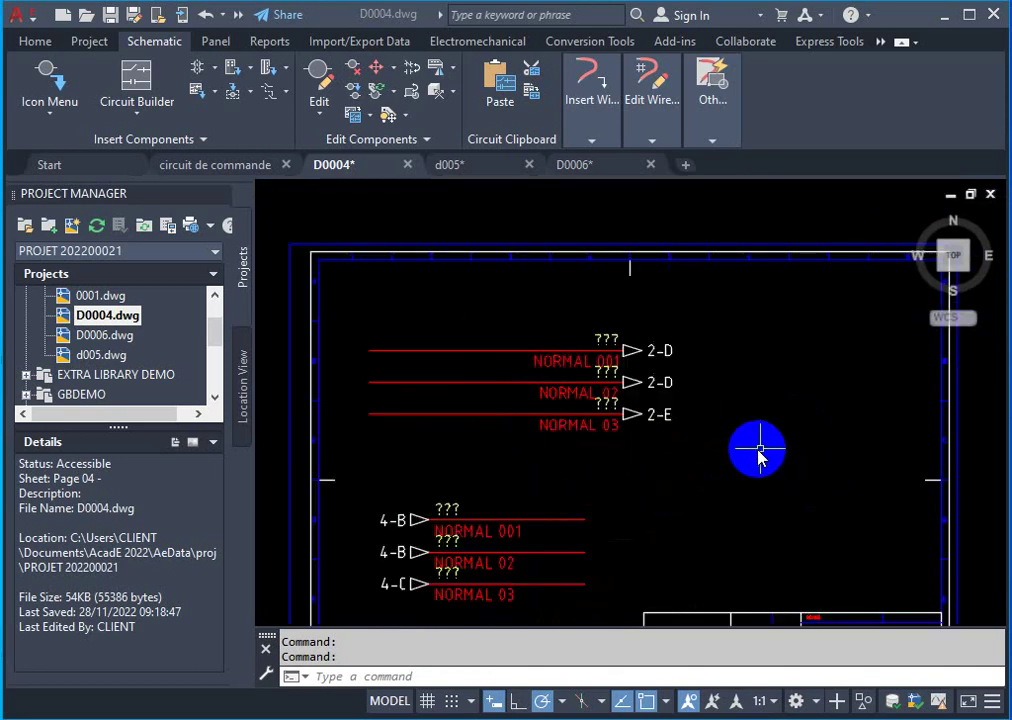
pyautogui.scroll(2, 752, 452)
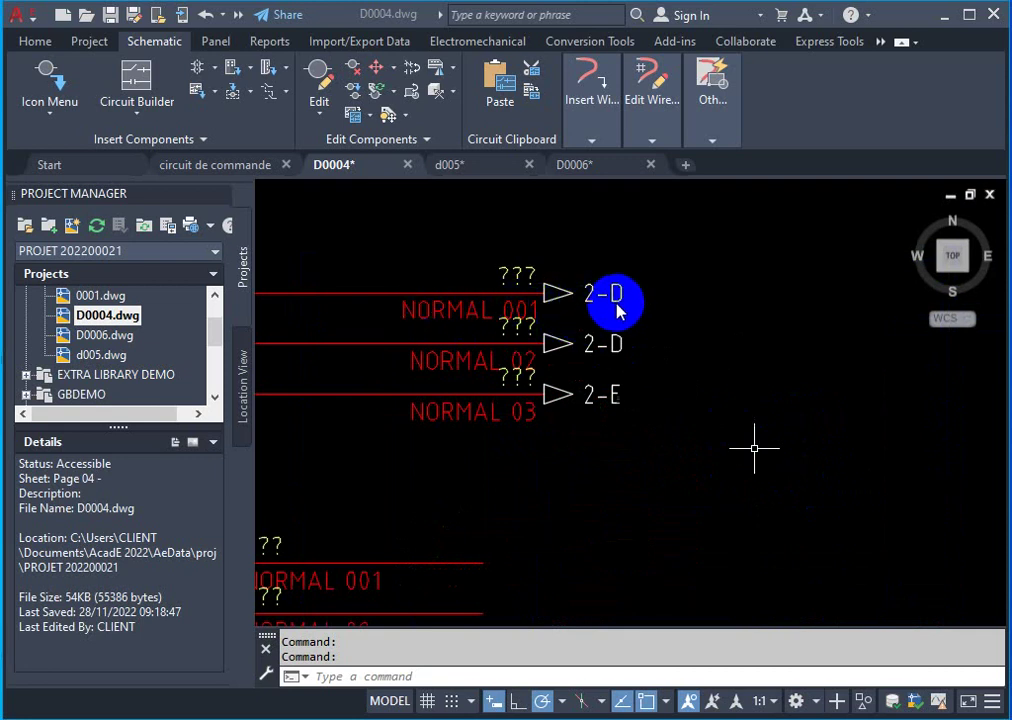
pyautogui.scroll(-3, 560, 265)
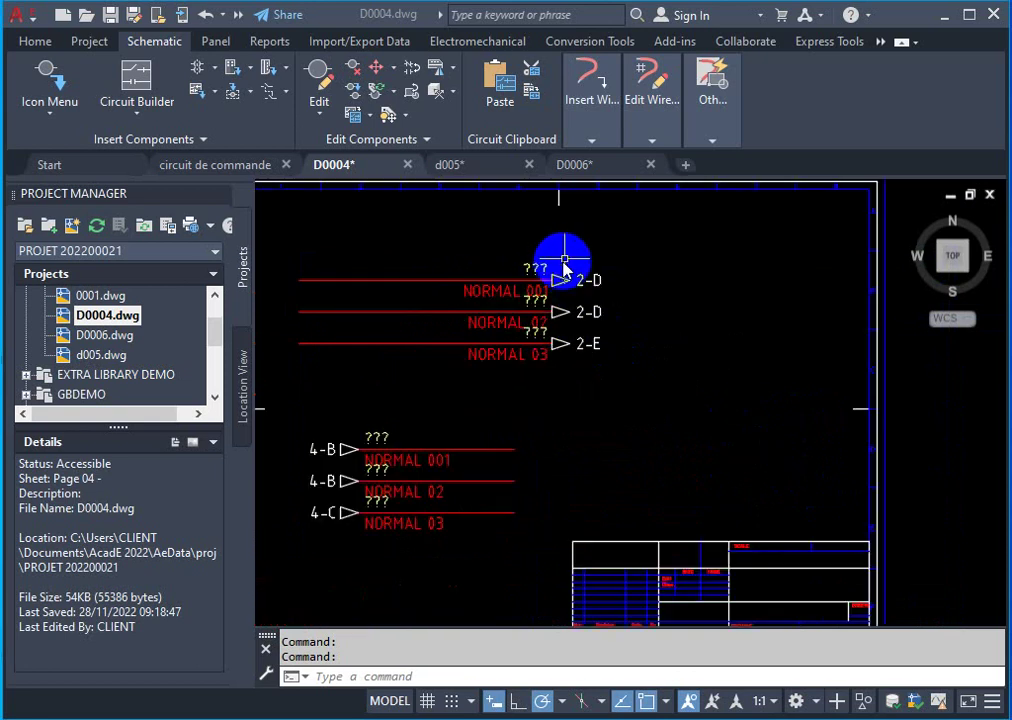
pyautogui.scroll(-1, 560, 278)
pyautogui.scroll(2, 560, 235)
pyautogui.scroll(-3, 560, 226)
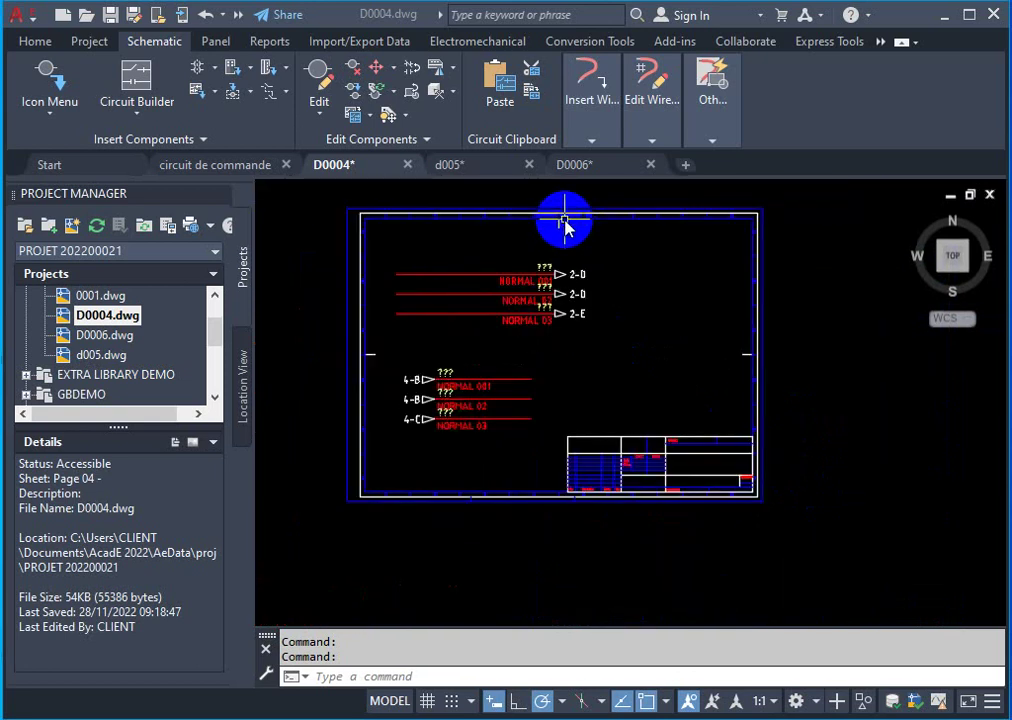
pyautogui.scroll(4, 562, 217)
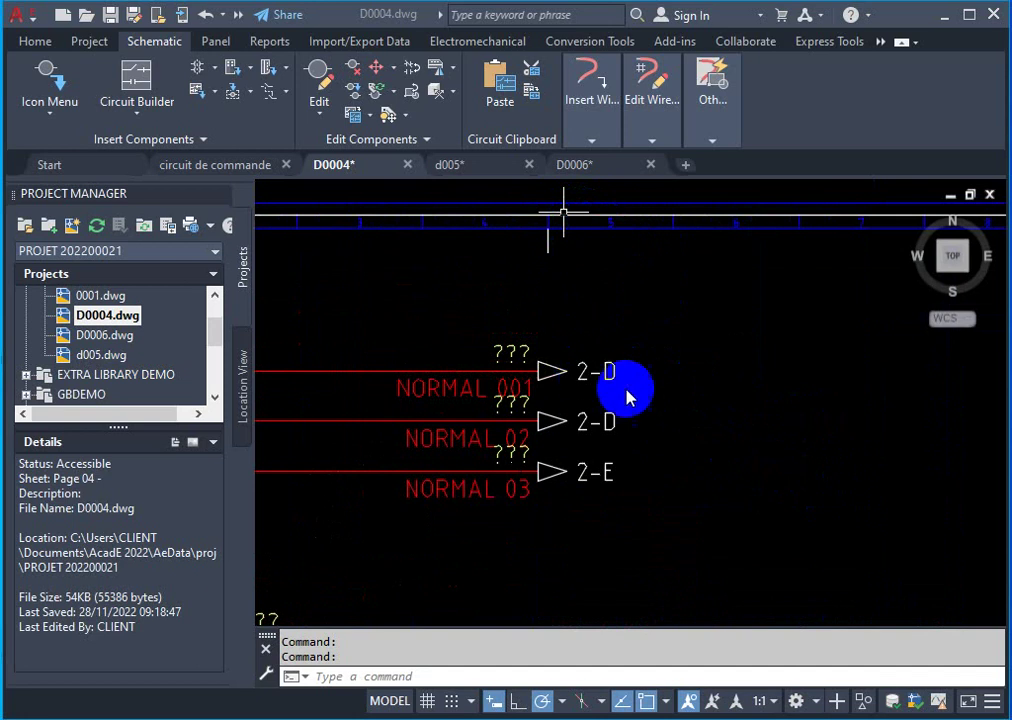
pyautogui.scroll(-4, 590, 388)
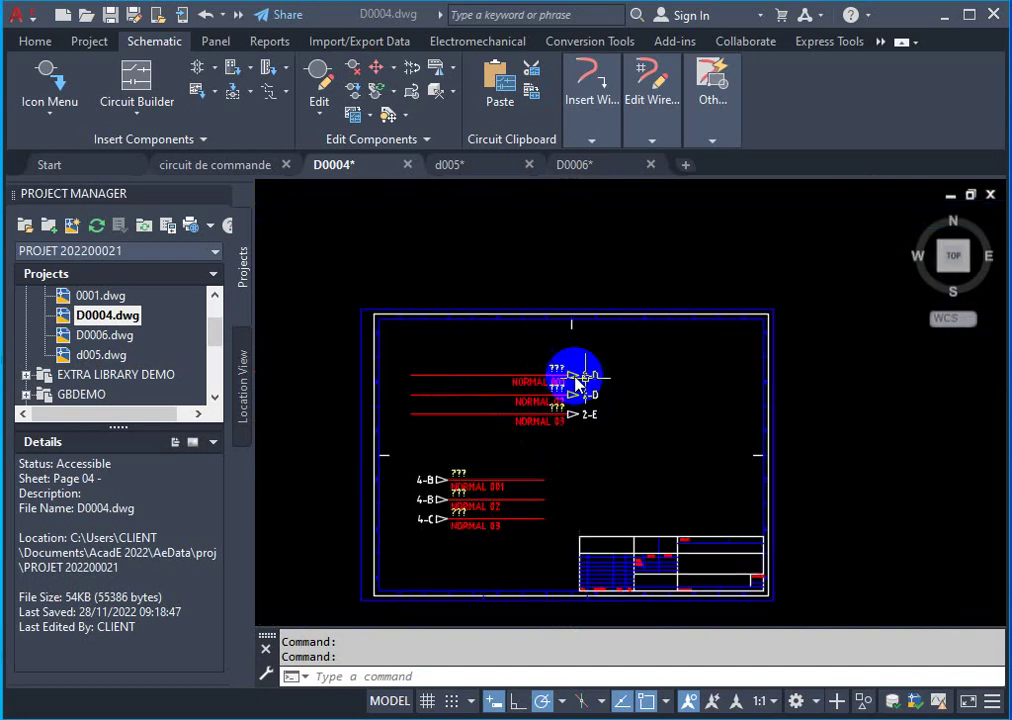
pyautogui.scroll(-1, 500, 410)
pyautogui.scroll(4, 459, 390)
pyautogui.scroll(2, 470, 365)
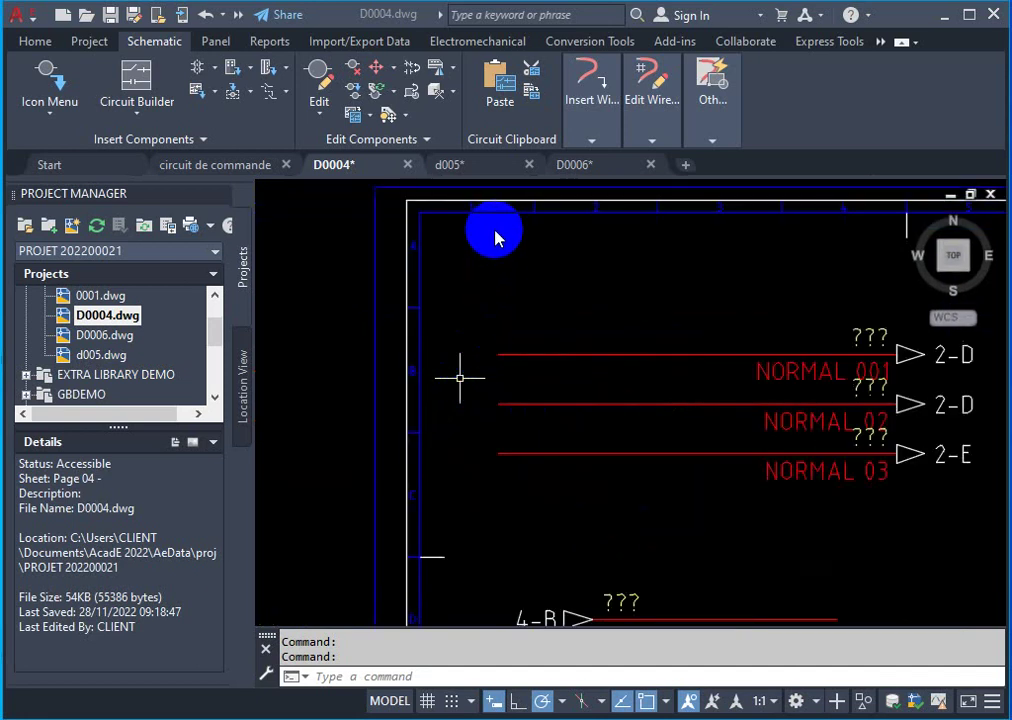
# Set the 2D model space uniform background colour to White in Options
pyautogui.rightClick(505, 285)
pyautogui.click(595, 635)
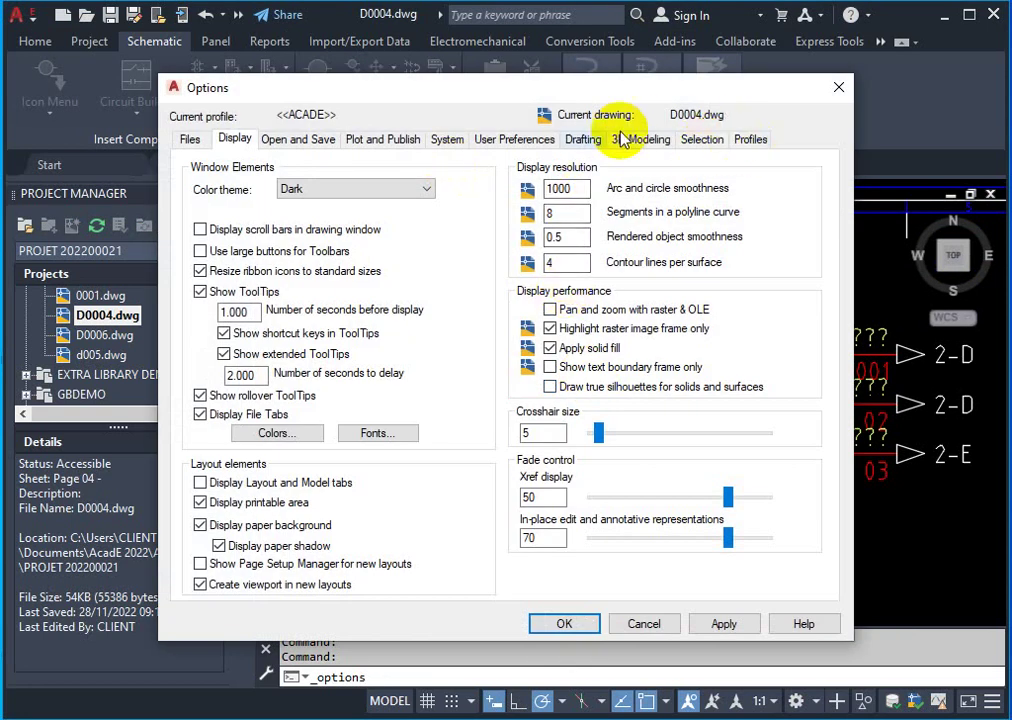
pyautogui.click(278, 434)
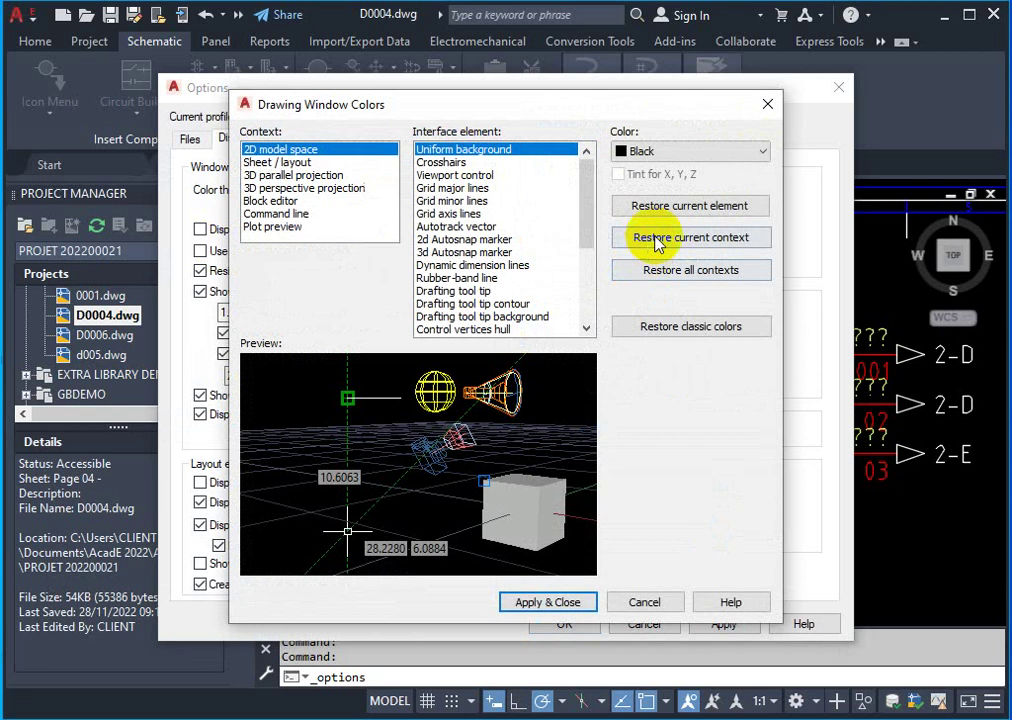
pyautogui.click(655, 150)
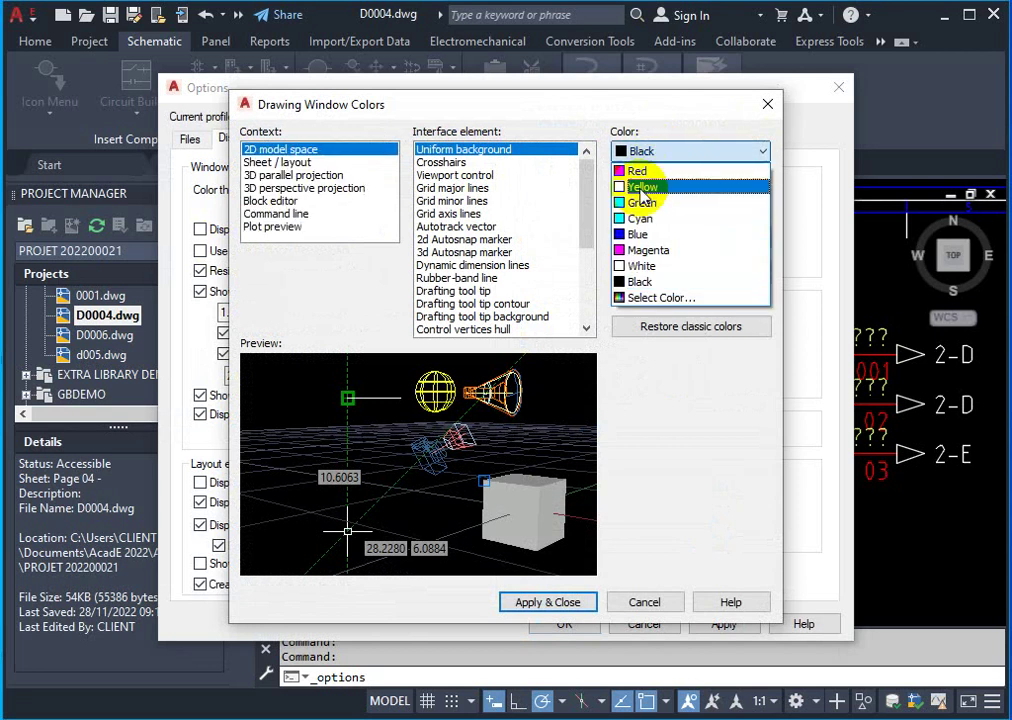
pyautogui.click(645, 266)
pyautogui.click(565, 604)
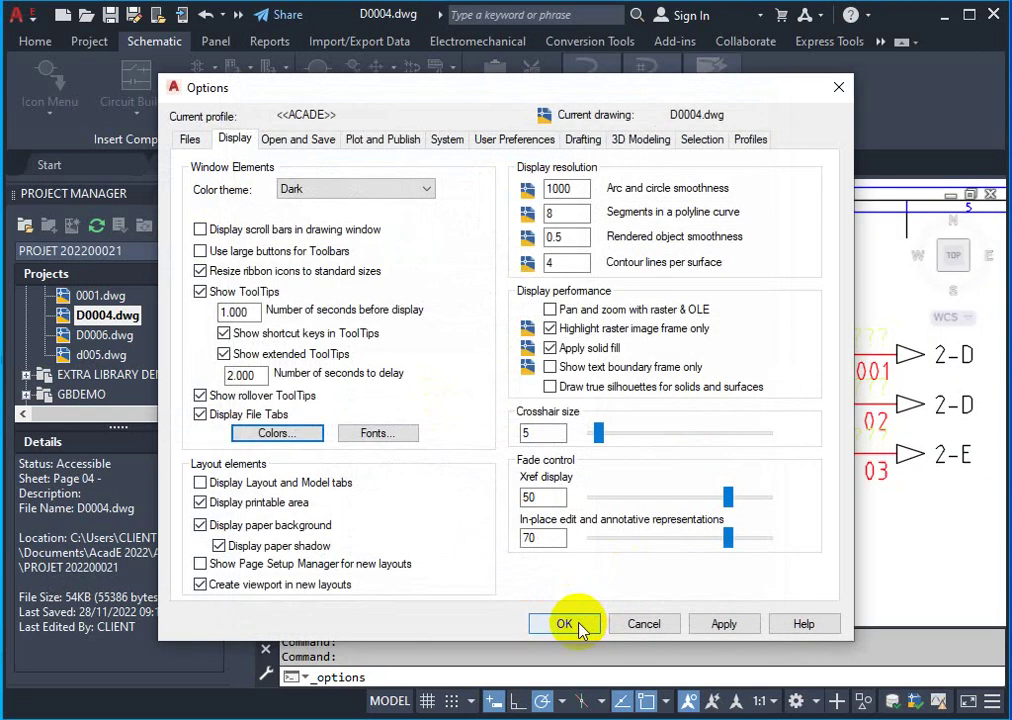
pyautogui.click(560, 623)
# Zoom around D0004 to review arrows referenced 2-D, 2-D, 2-E and 4-B, 4-B, 4-C
pyautogui.scroll(-4, 626, 355)
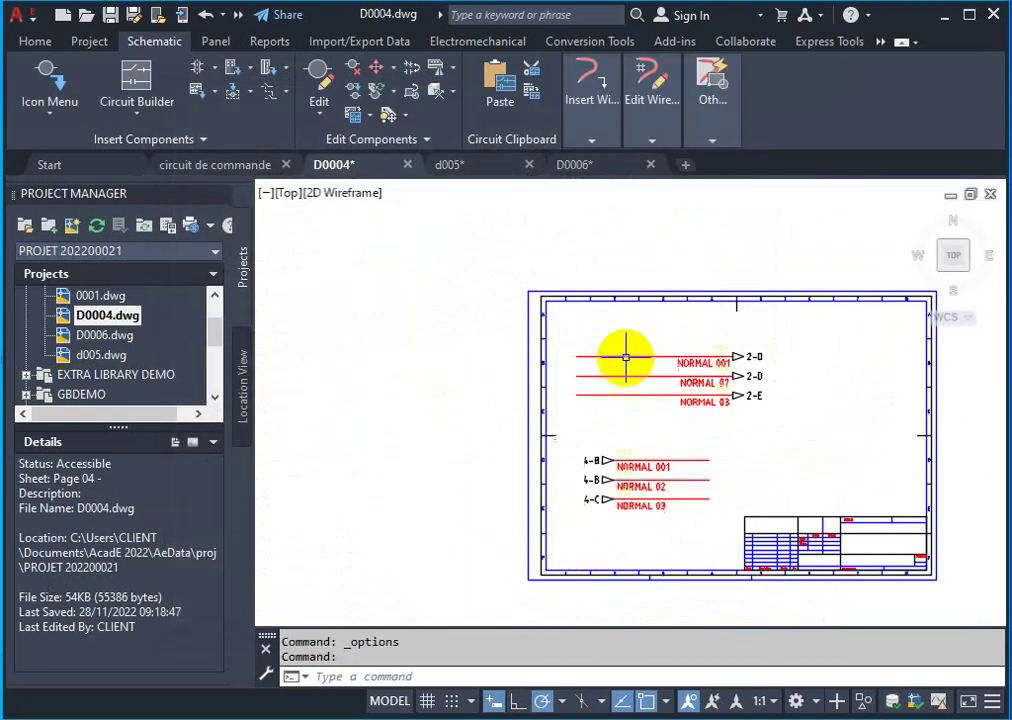
pyautogui.scroll(4, 752, 355)
pyautogui.scroll(2, 745, 395)
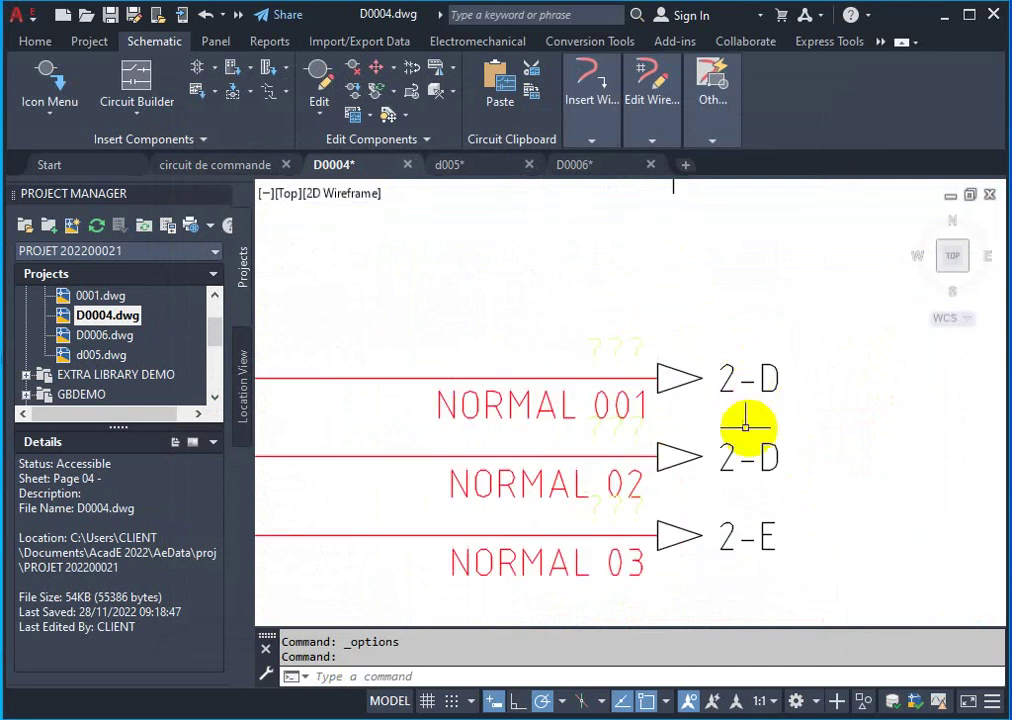
pyautogui.scroll(-5, 564, 375)
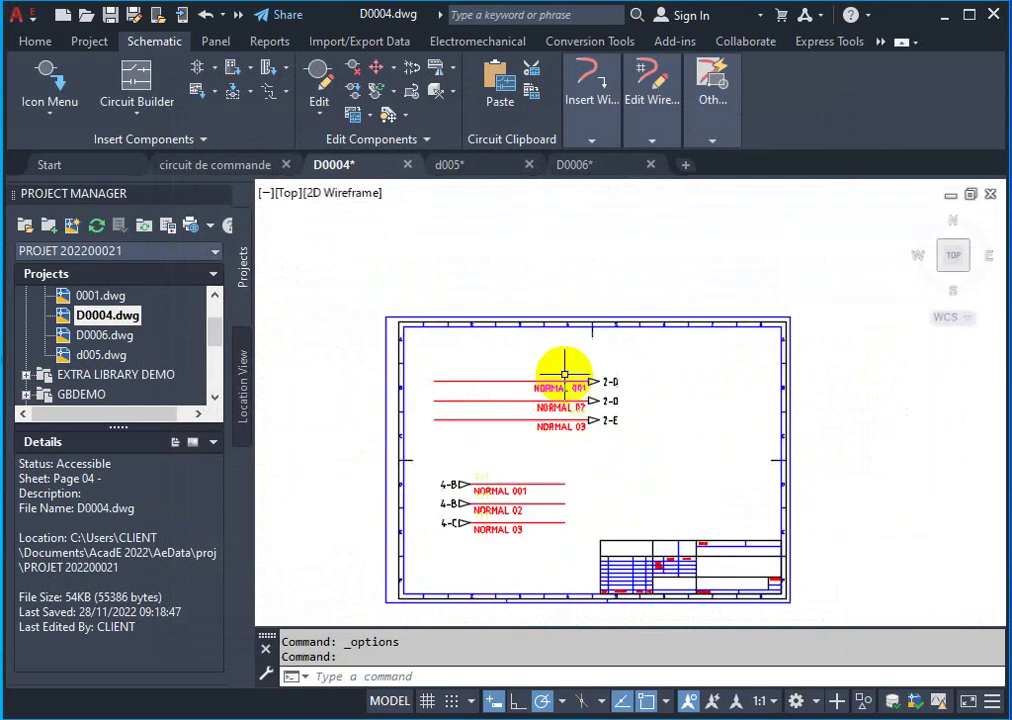
pyautogui.scroll(4, 432, 305)
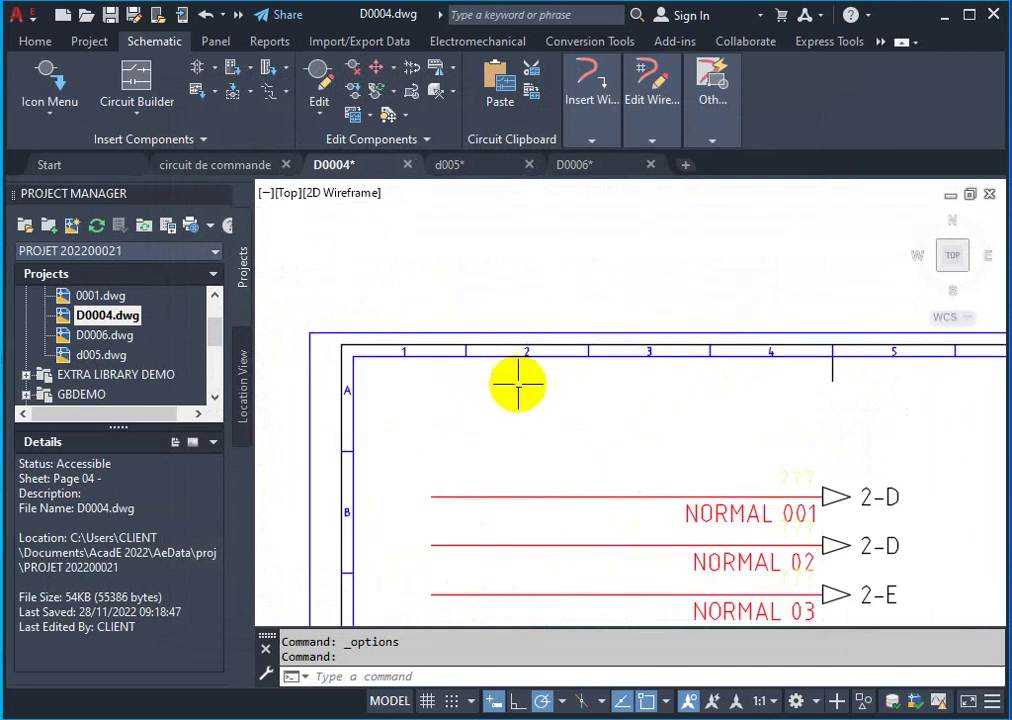
pyautogui.scroll(-4, 528, 441)
pyautogui.scroll(4, 501, 549)
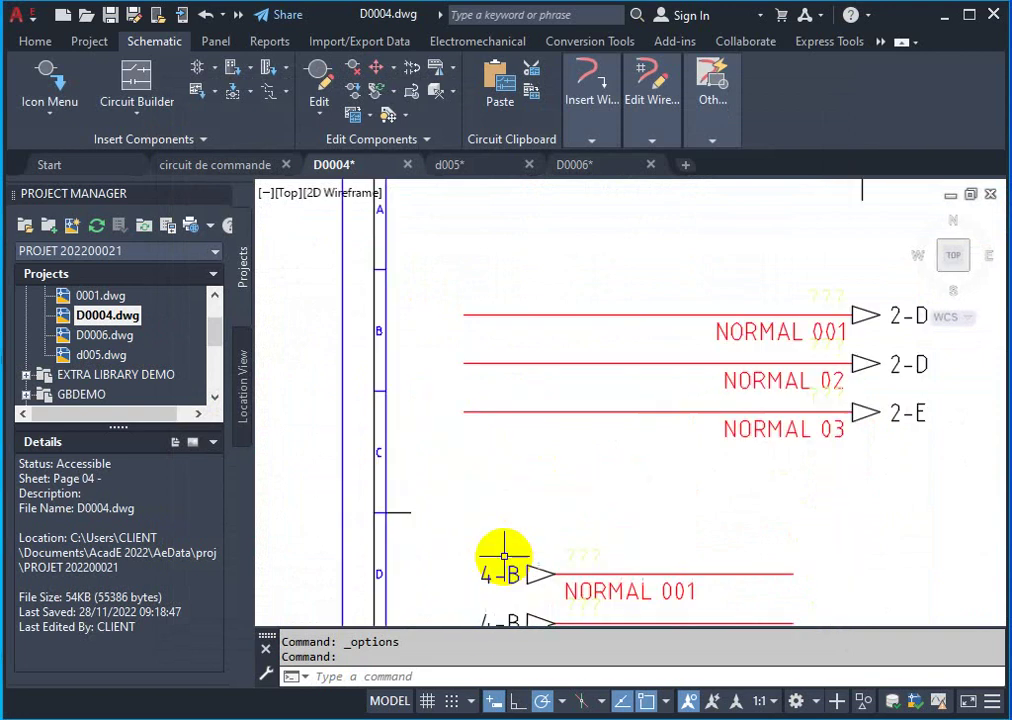
pyautogui.scroll(-4, 504, 546)
pyautogui.scroll(2, 504, 546)
pyautogui.scroll(4, 501, 591)
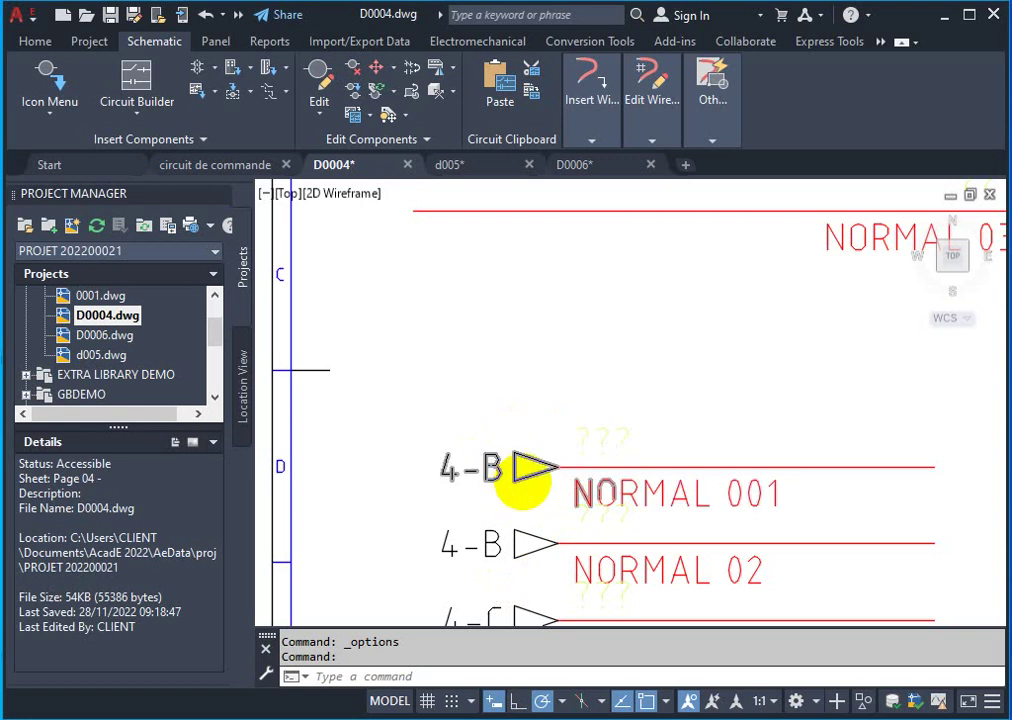
pyautogui.scroll(-5, 494, 413)
pyautogui.scroll(2, 492, 264)
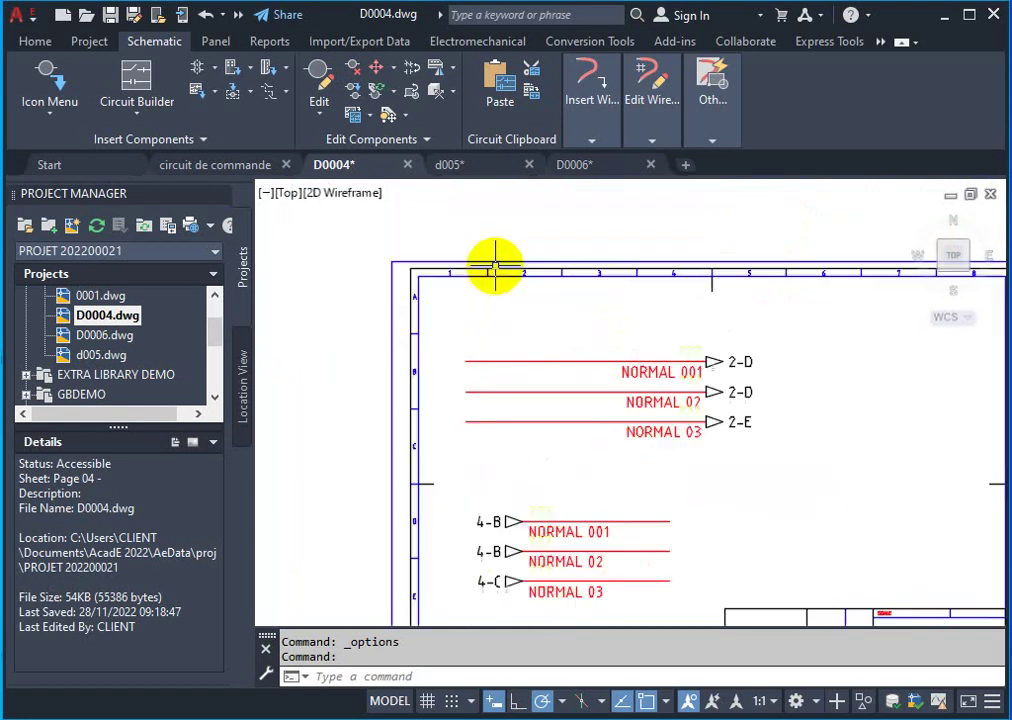
pyautogui.scroll(3, 493, 265)
pyautogui.scroll(-5, 501, 285)
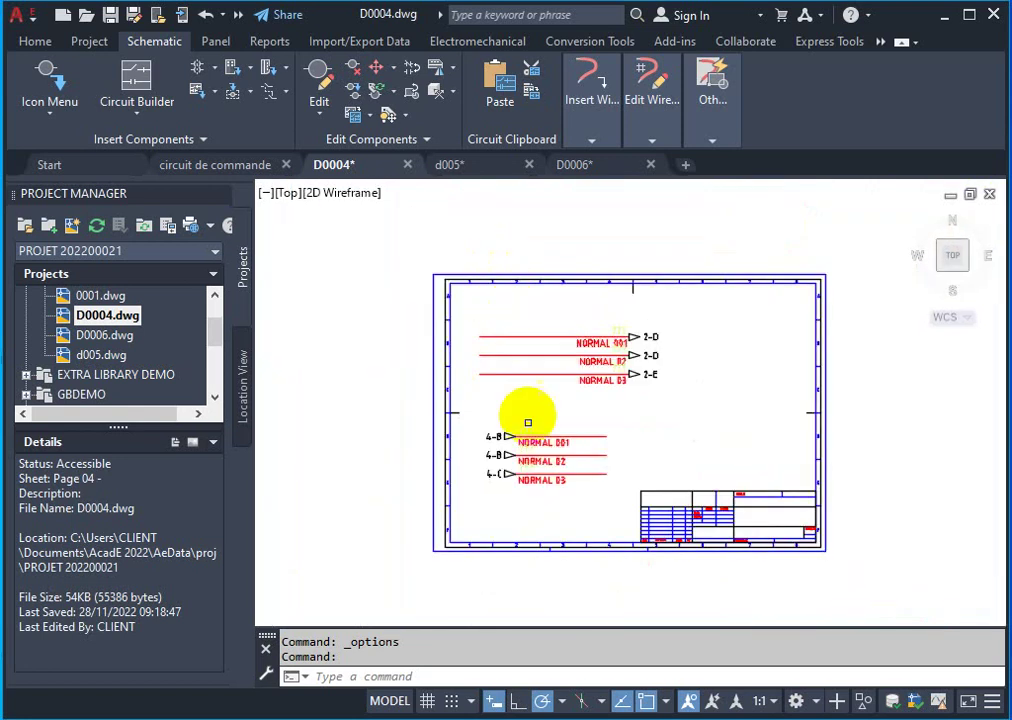
pyautogui.scroll(2, 452, 445)
pyautogui.scroll(2, 447, 452)
pyautogui.scroll(2, 427, 450)
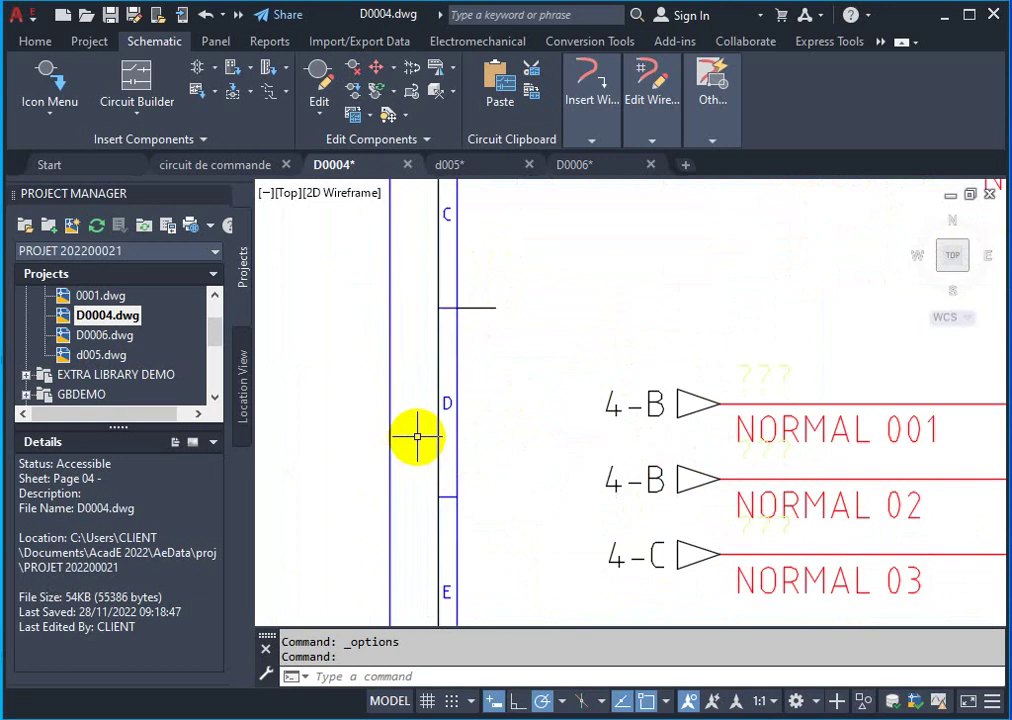
pyautogui.scroll(-4, 655, 418)
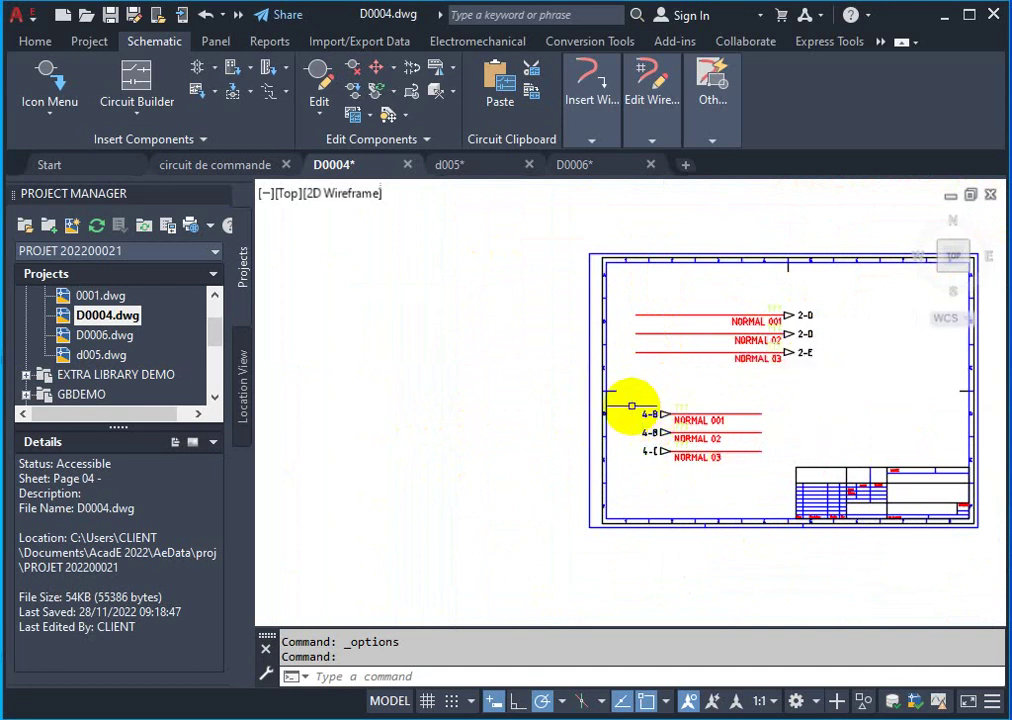
pyautogui.scroll(4, 631, 410)
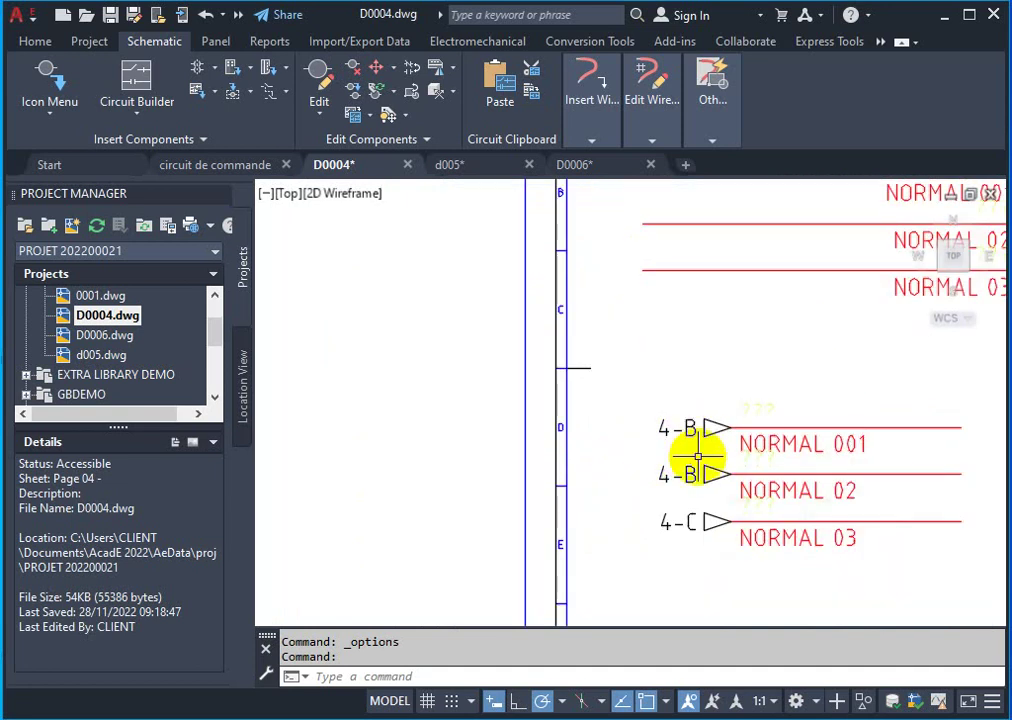
pyautogui.scroll(-3, 693, 453)
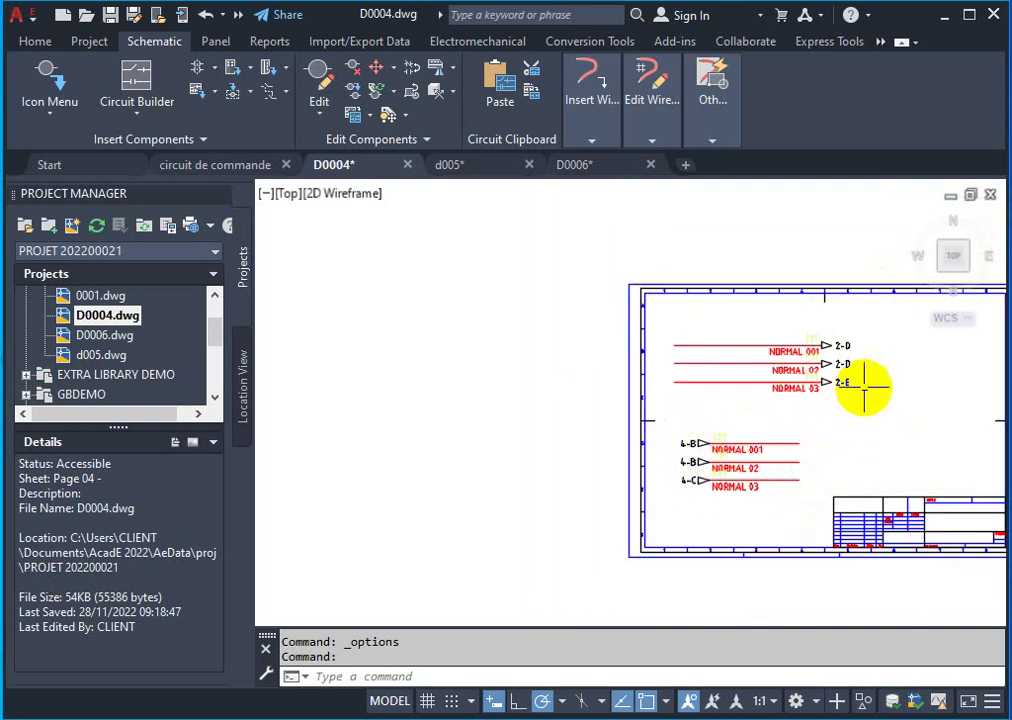
pyautogui.scroll(3, 864, 350)
pyautogui.scroll(-2, 850, 340)
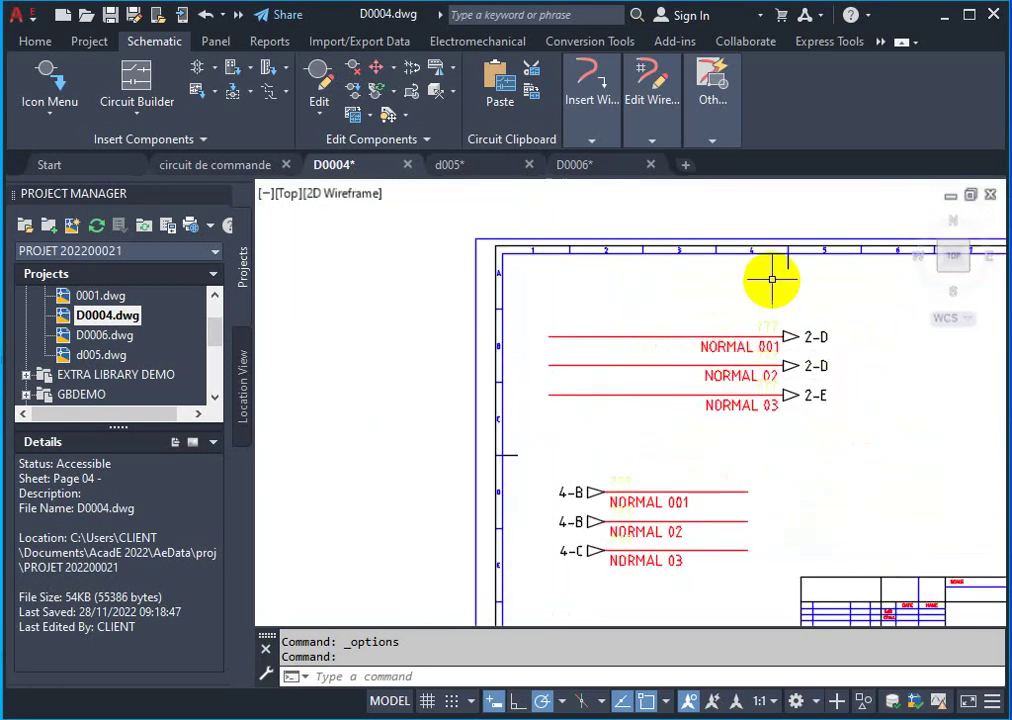
pyautogui.scroll(4, 773, 280)
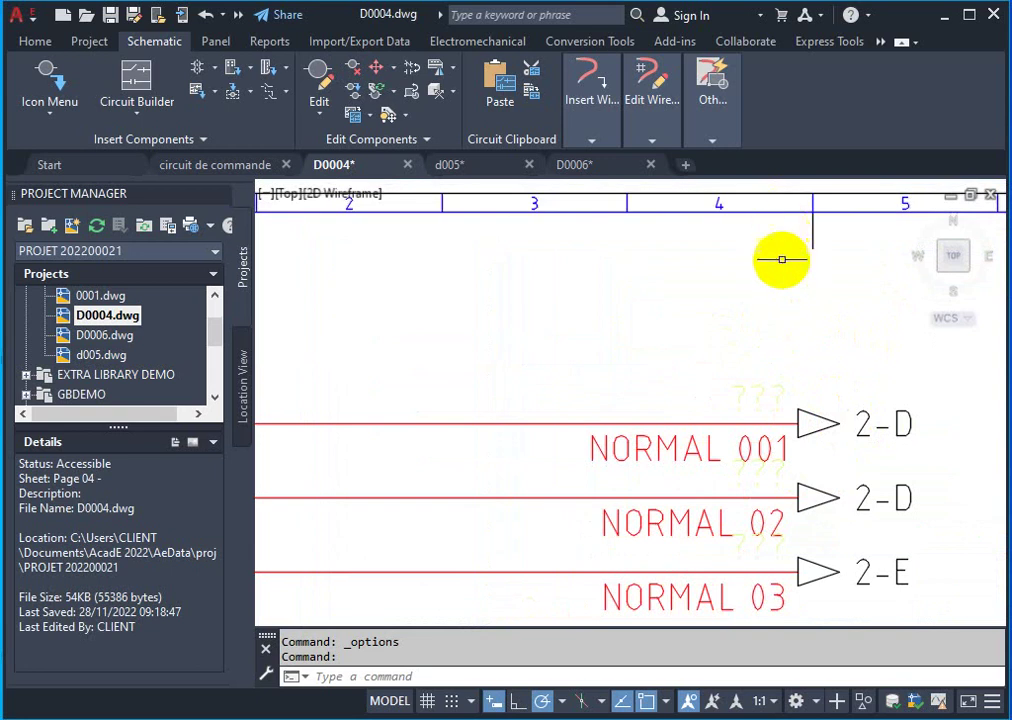
pyautogui.scroll(-2, 779, 440)
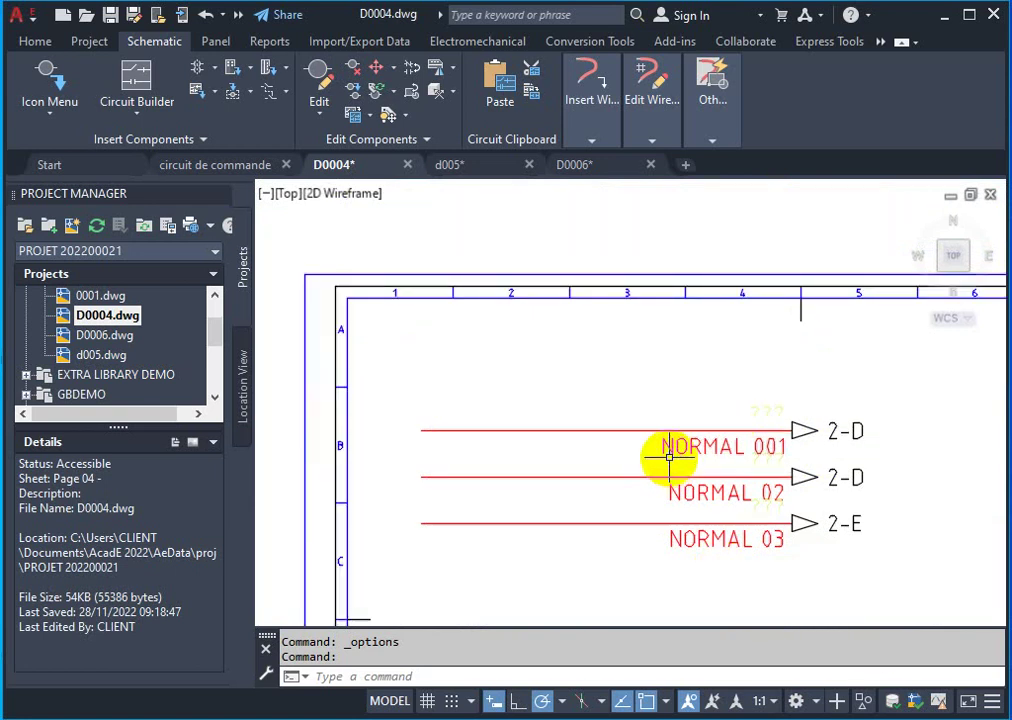
pyautogui.scroll(-4, 668, 458)
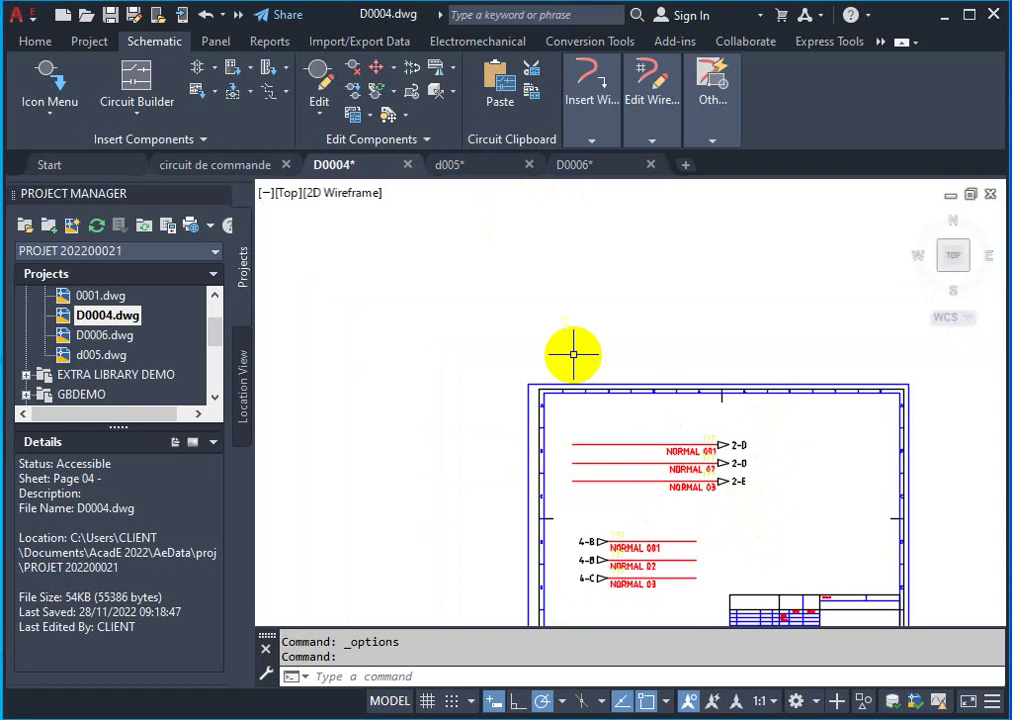
# Switch to drawing d005 and zoom to check the NORMAL 01 arrow reference Page 06-5-A
pyautogui.click(451, 166)
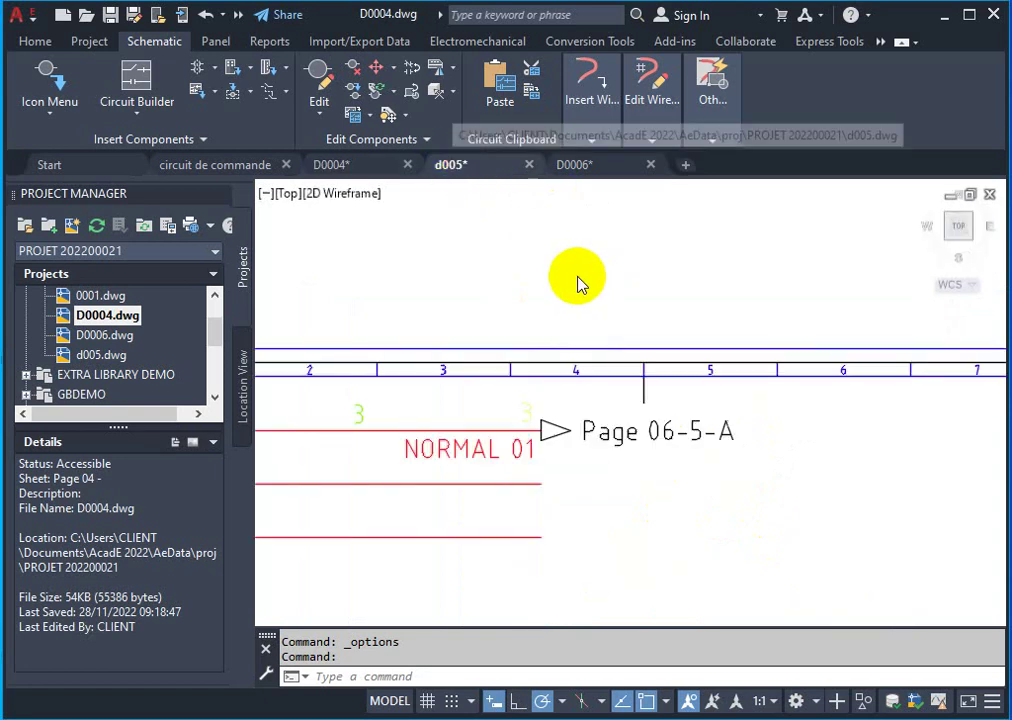
pyautogui.scroll(-3, 619, 483)
pyautogui.scroll(1, 620, 481)
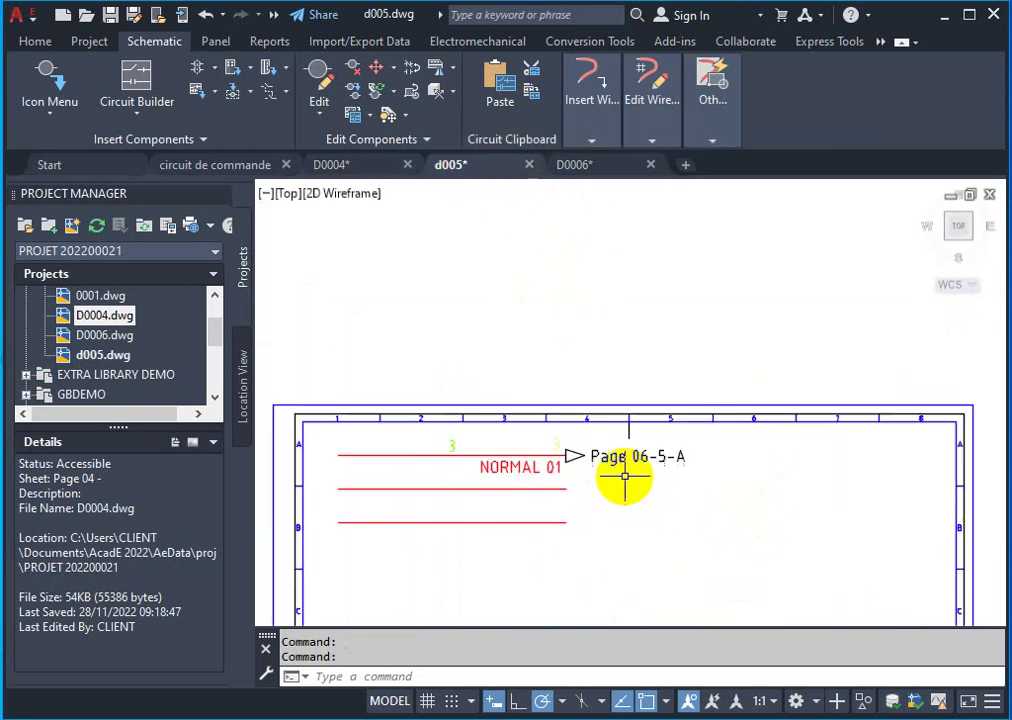
pyautogui.scroll(2, 625, 476)
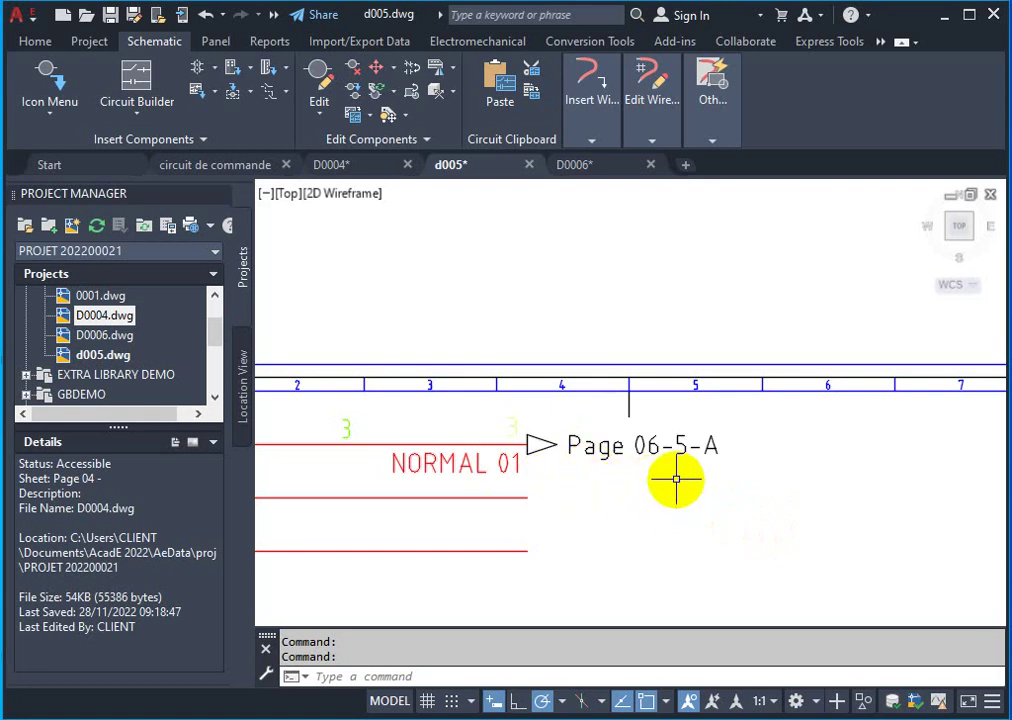
# Switch to drawing D0006 and zoom to check the NORMAL 01 arrow reference Pgae05 -4-A
pyautogui.click(575, 165)
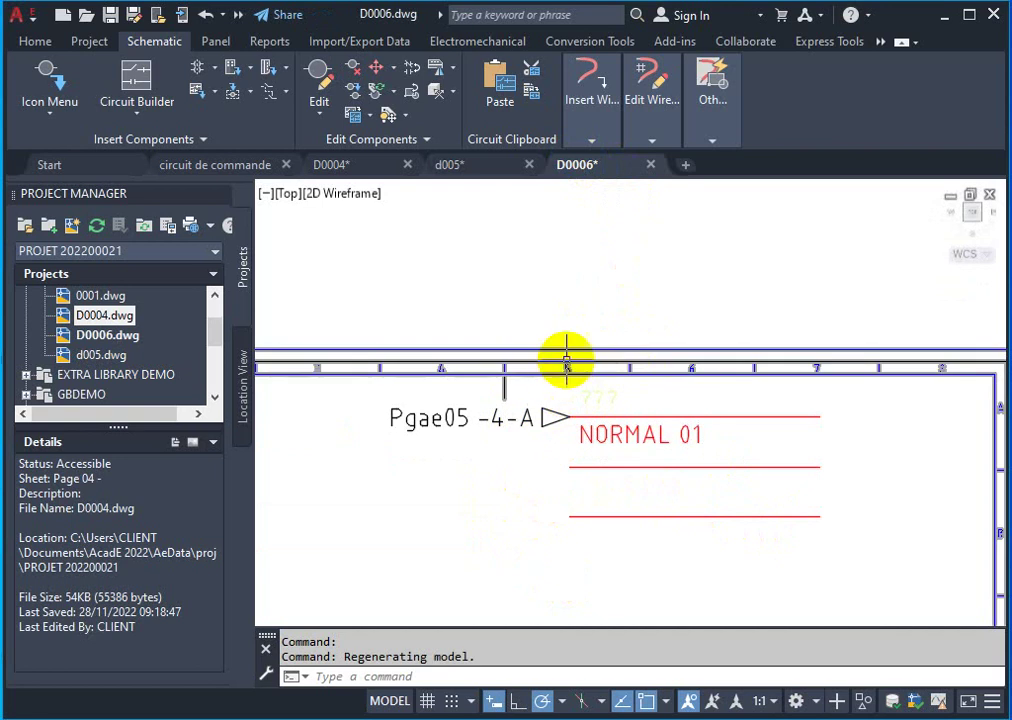
pyautogui.scroll(-2, 505, 415)
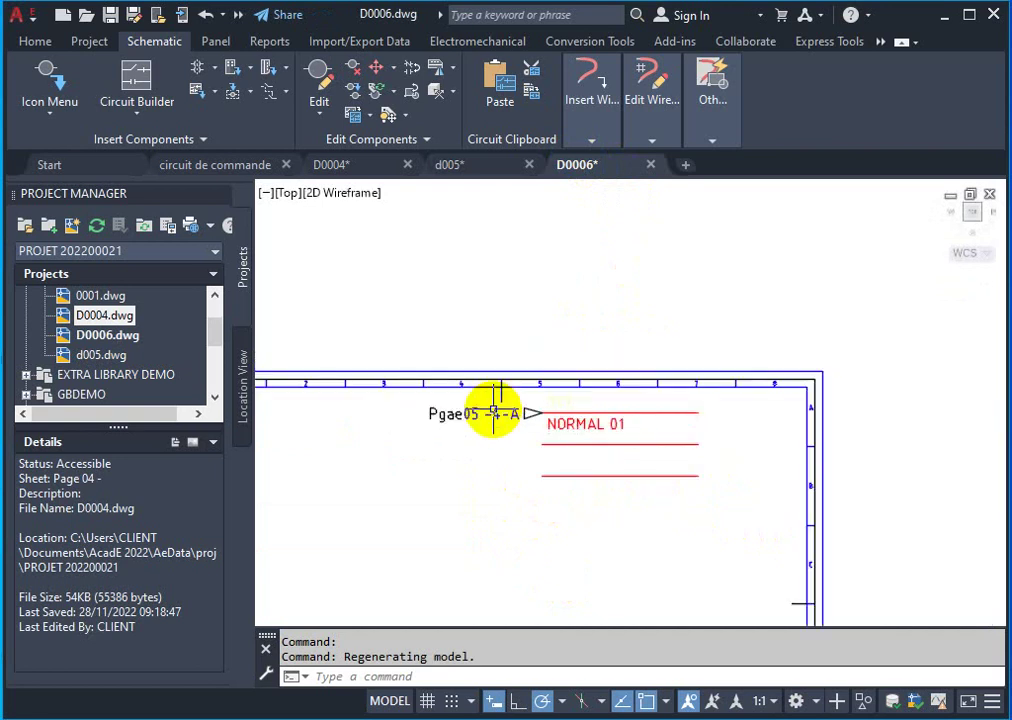
pyautogui.scroll(-2, 485, 416)
pyautogui.scroll(4, 300, 413)
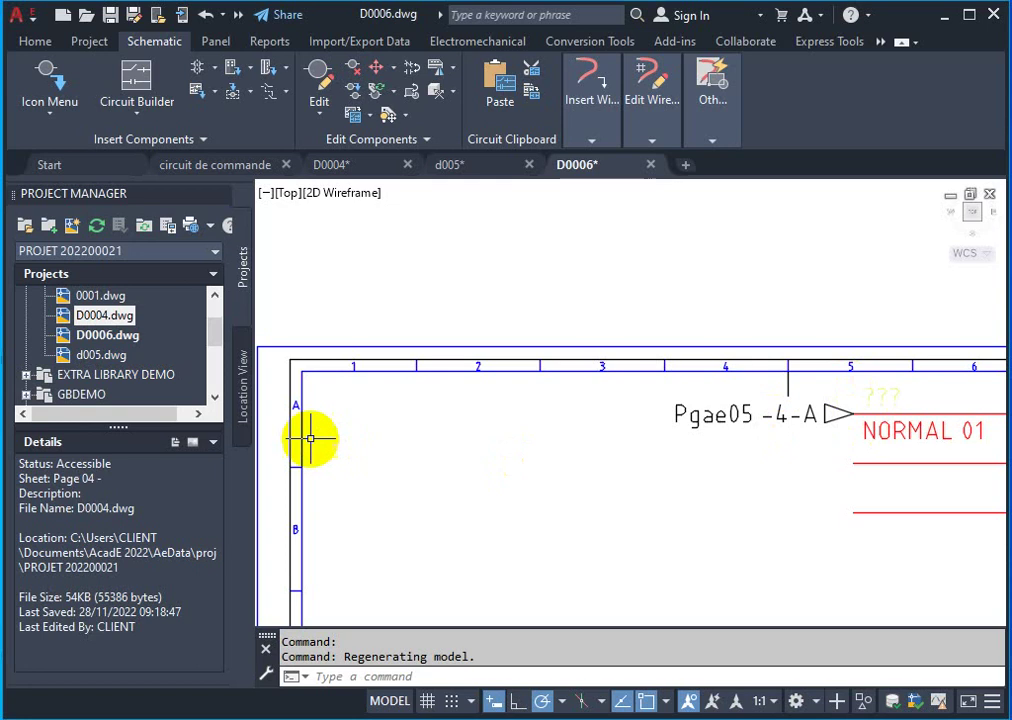
pyautogui.scroll(-5, 447, 481)
pyautogui.scroll(5, 469, 488)
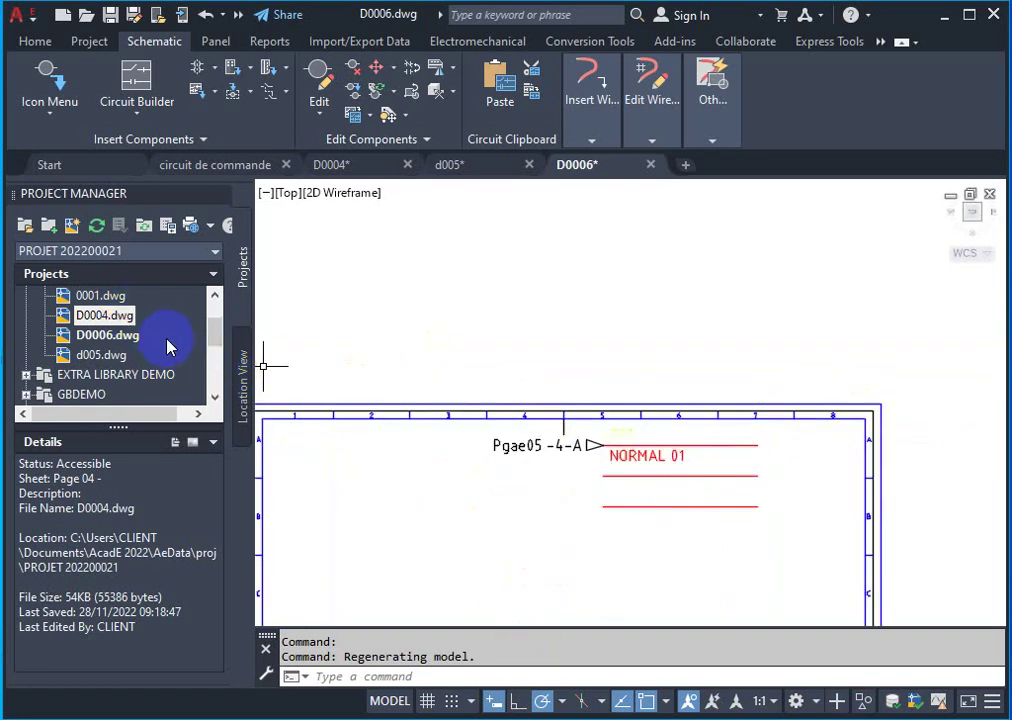
# Set the 2D model space uniform background colour back to Black in Options
pyautogui.rightClick(510, 312)
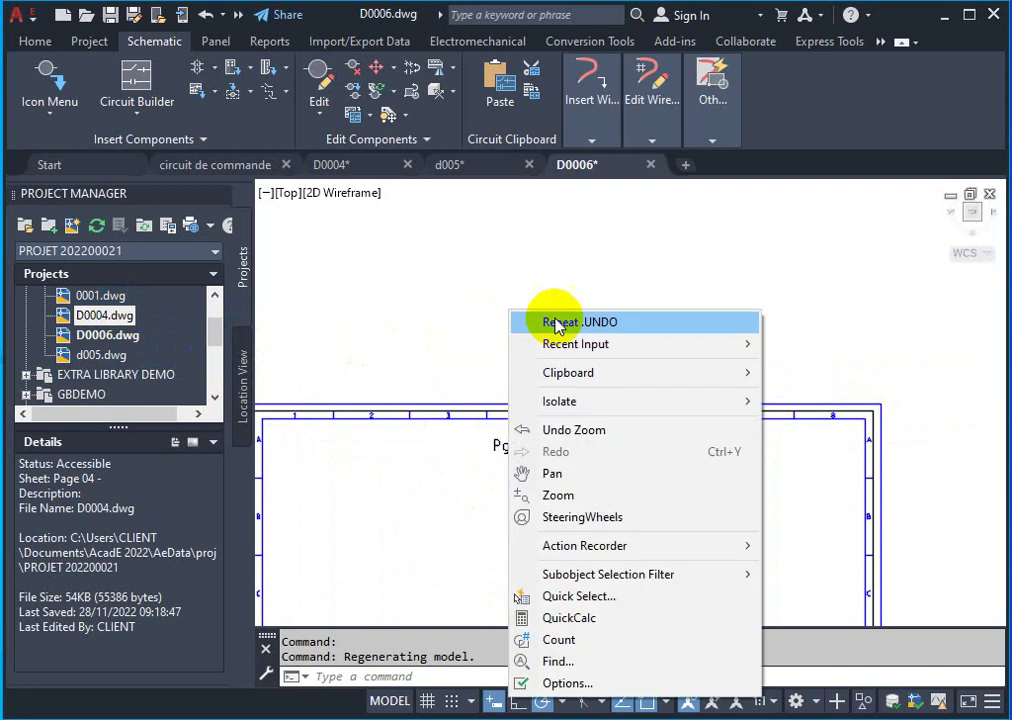
pyautogui.click(582, 688)
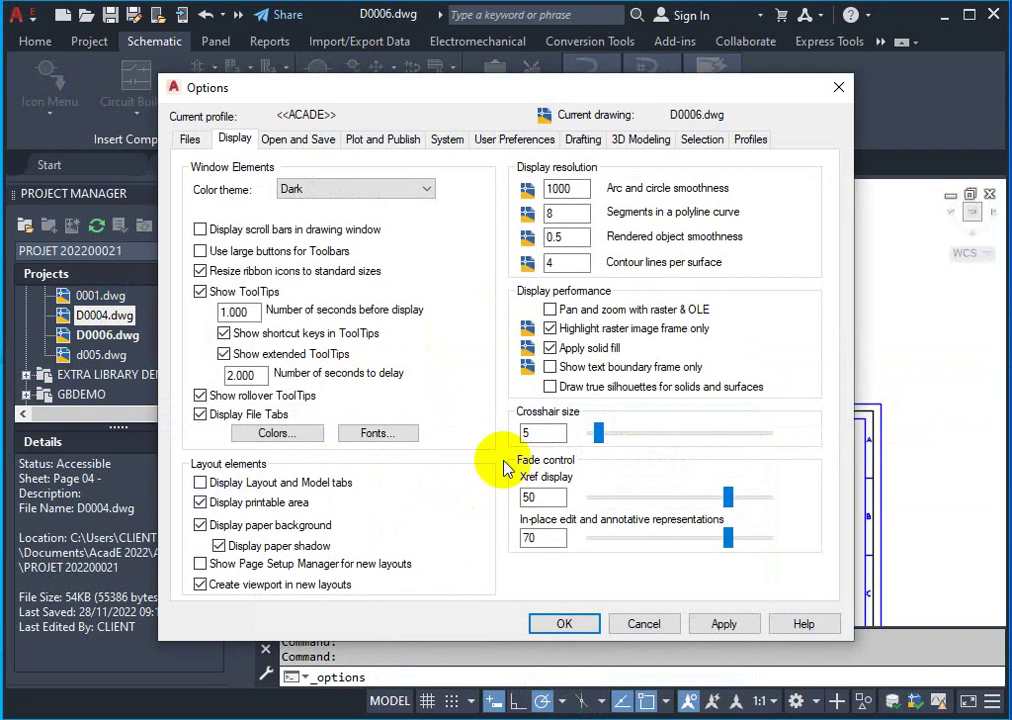
pyautogui.click(276, 438)
pyautogui.click(680, 152)
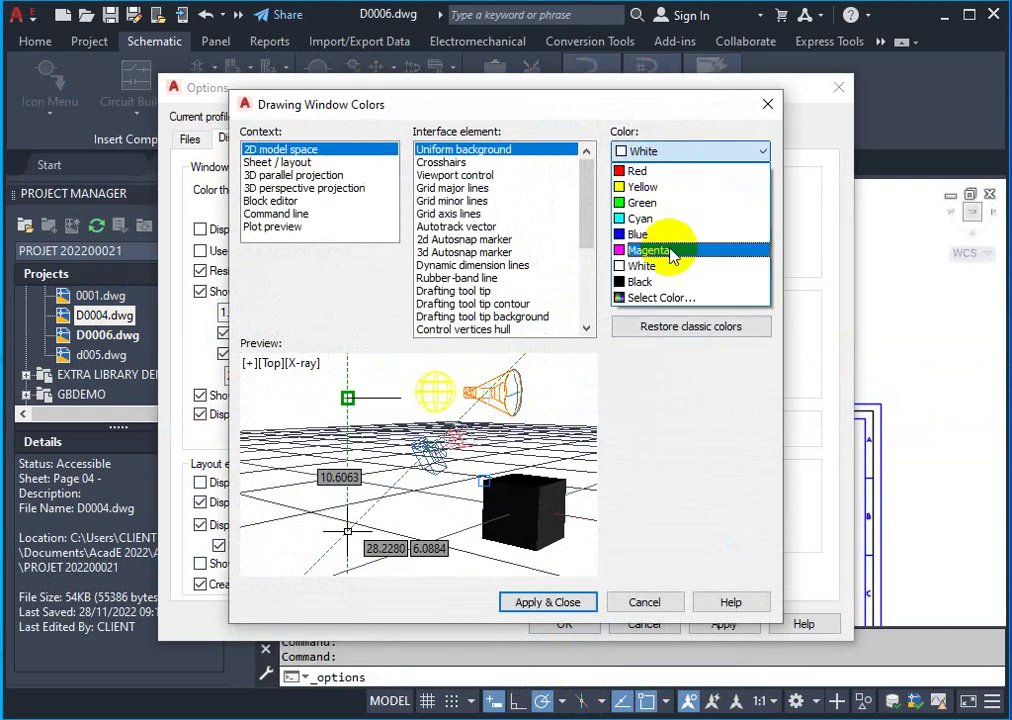
pyautogui.click(676, 281)
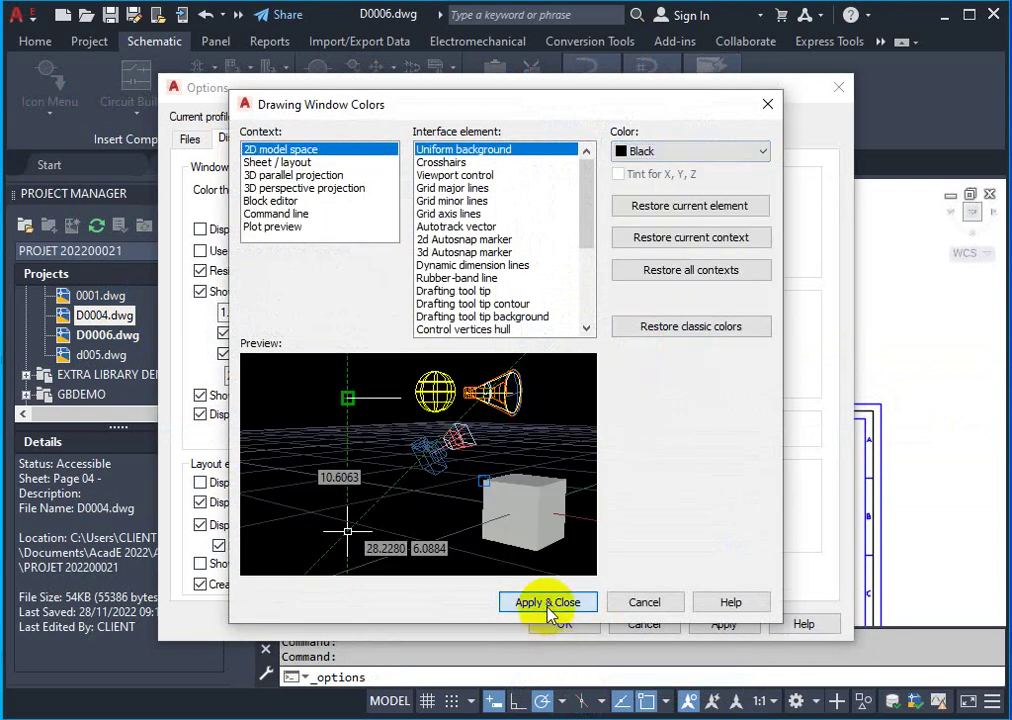
pyautogui.click(549, 605)
pyautogui.click(564, 623)
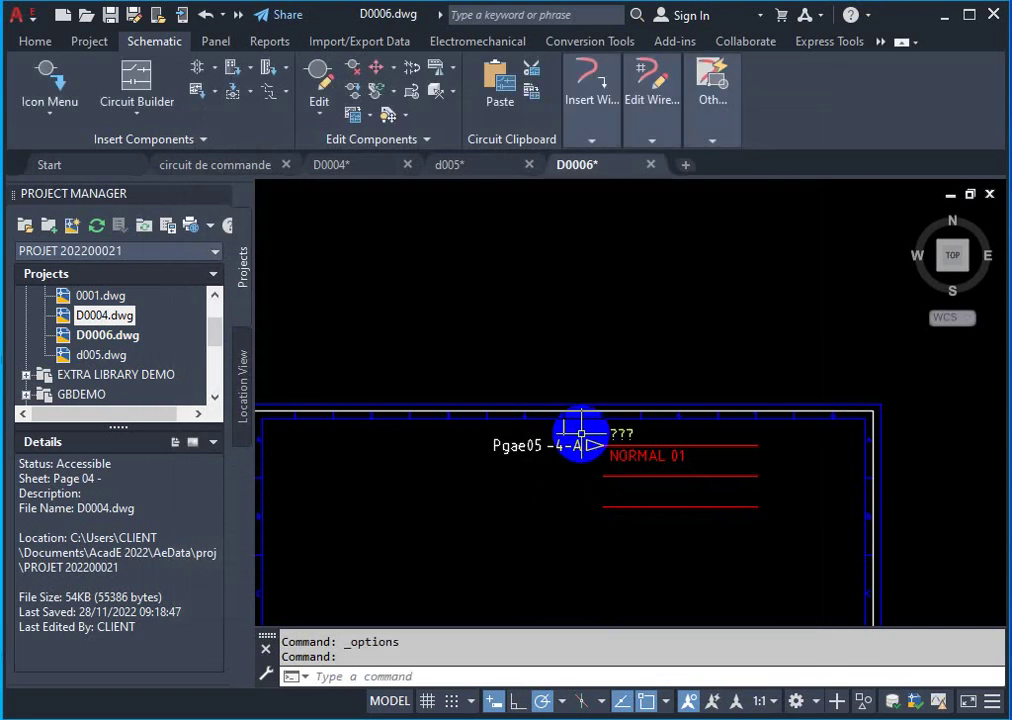
# Zoom around the sheet, then select drawing d005 in the Project Manager
pyautogui.scroll(-5, 583, 436)
pyautogui.scroll(3, 519, 437)
pyautogui.scroll(2, 519, 437)
pyautogui.scroll(-2, 639, 447)
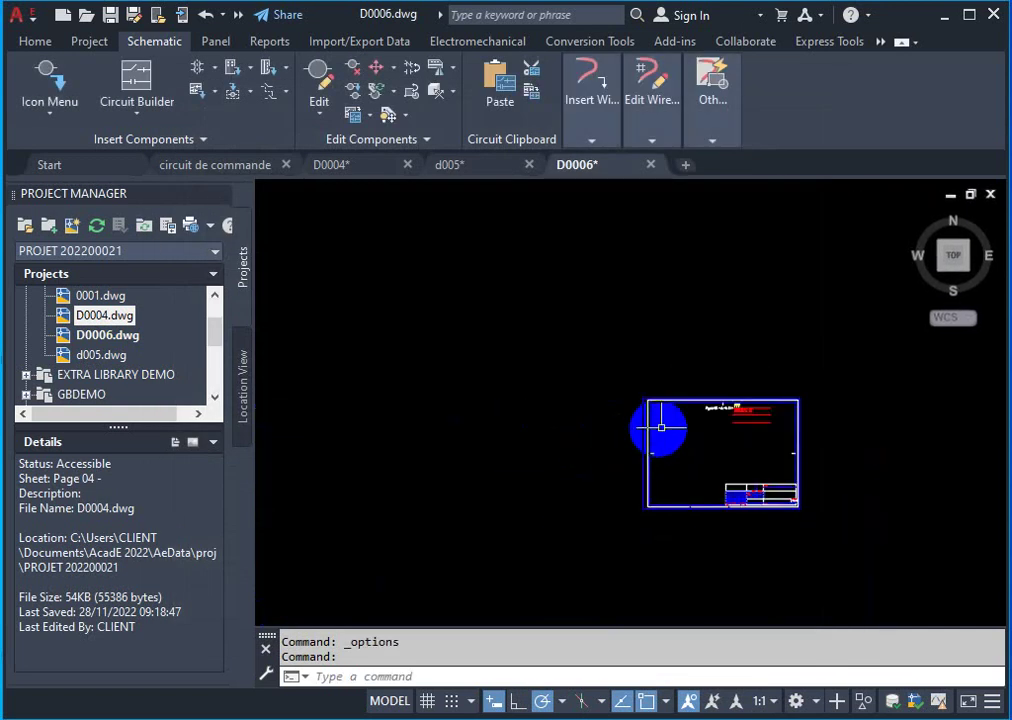
pyautogui.scroll(4, 770, 440)
pyautogui.scroll(2, 759, 440)
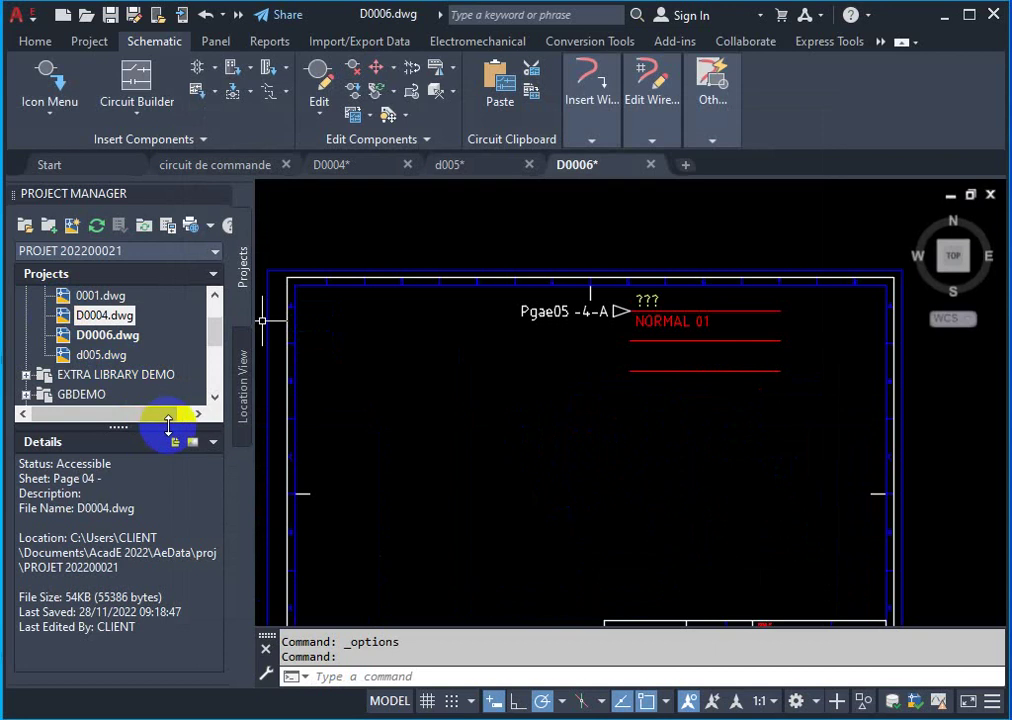
pyautogui.click(96, 357)
# Create project drawing D0007 with sheet 'Page 07 -' and drawing 0001, applying project defaults
pyautogui.click(76, 228)
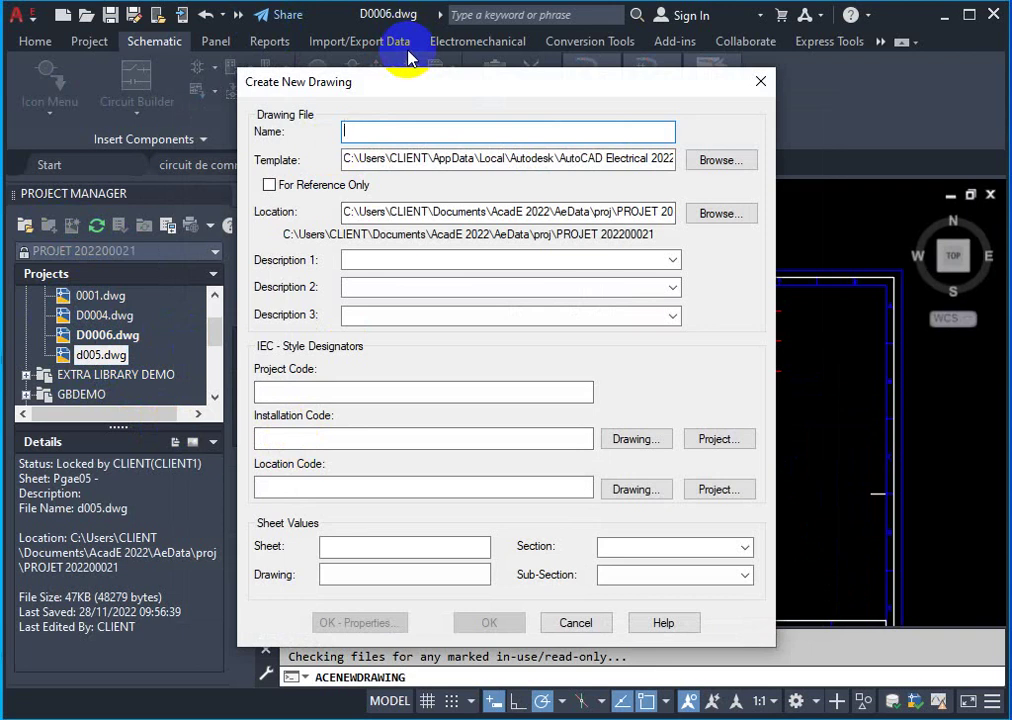
pyautogui.write('D')
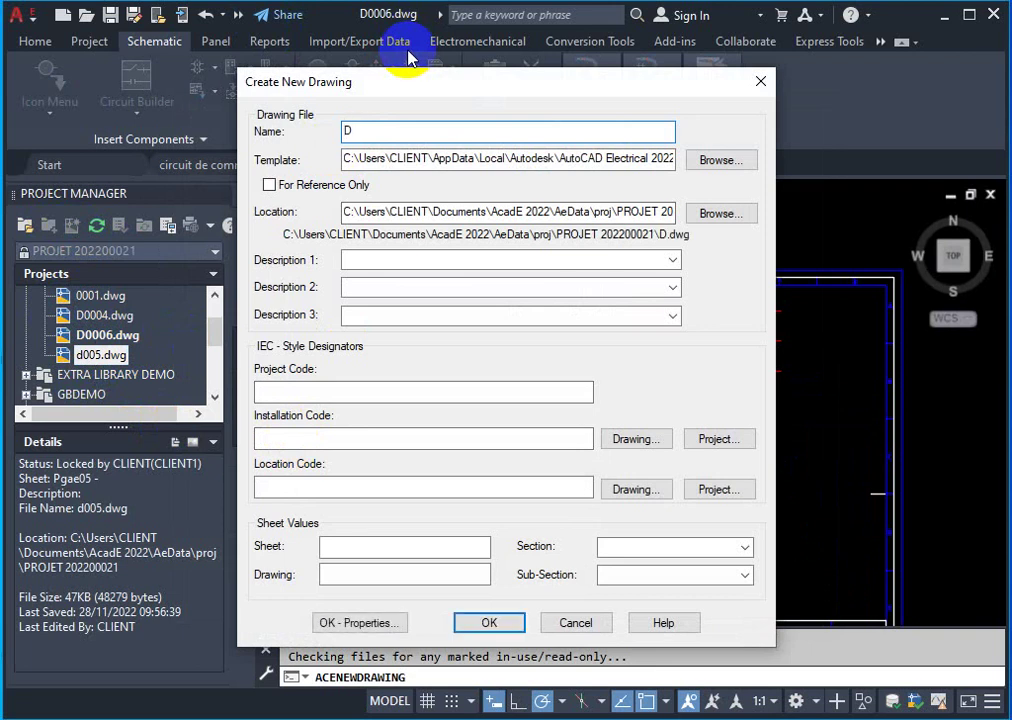
pyautogui.write('0007')
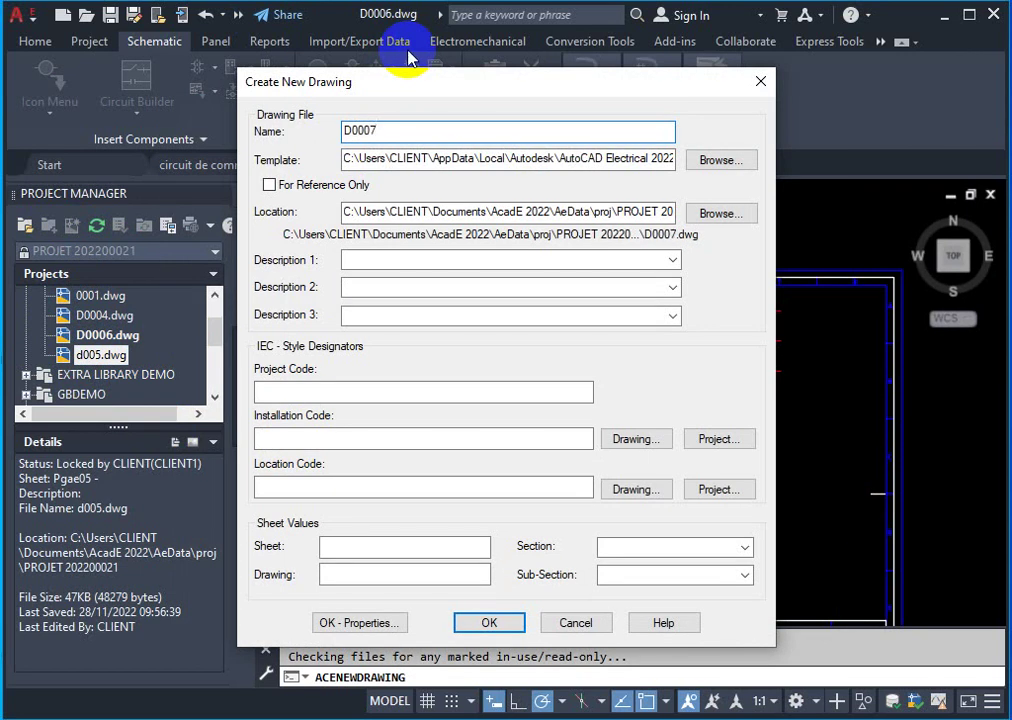
pyautogui.click(349, 545)
pyautogui.write('Page 07 -')
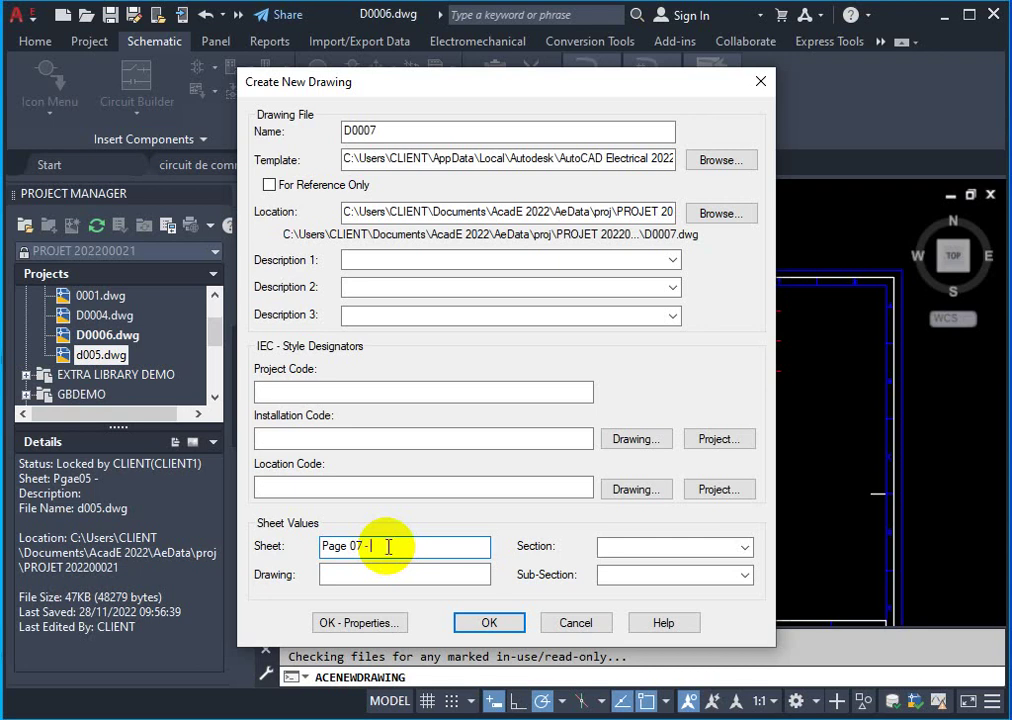
pyautogui.click(381, 577)
pyautogui.write('0001')
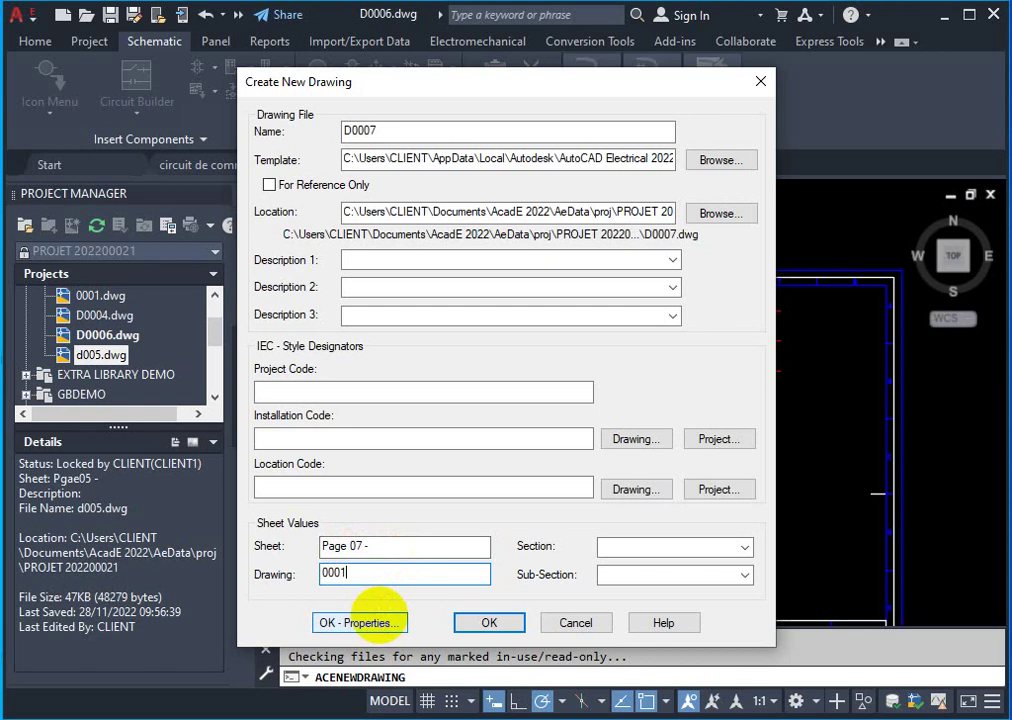
pyautogui.click(490, 622)
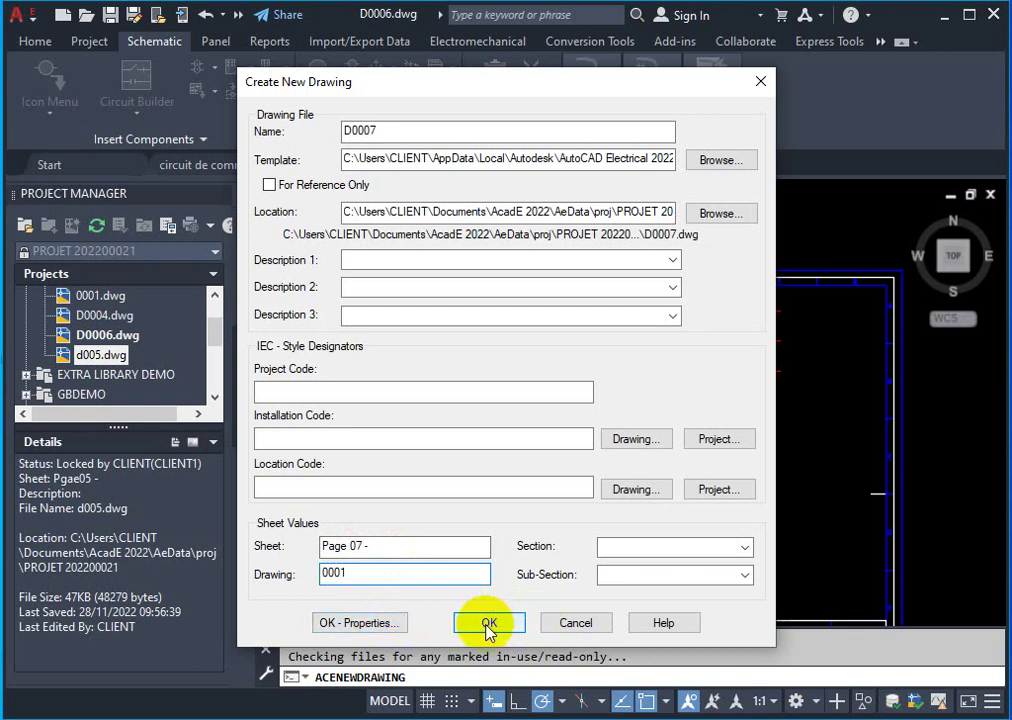
pyautogui.click(488, 625)
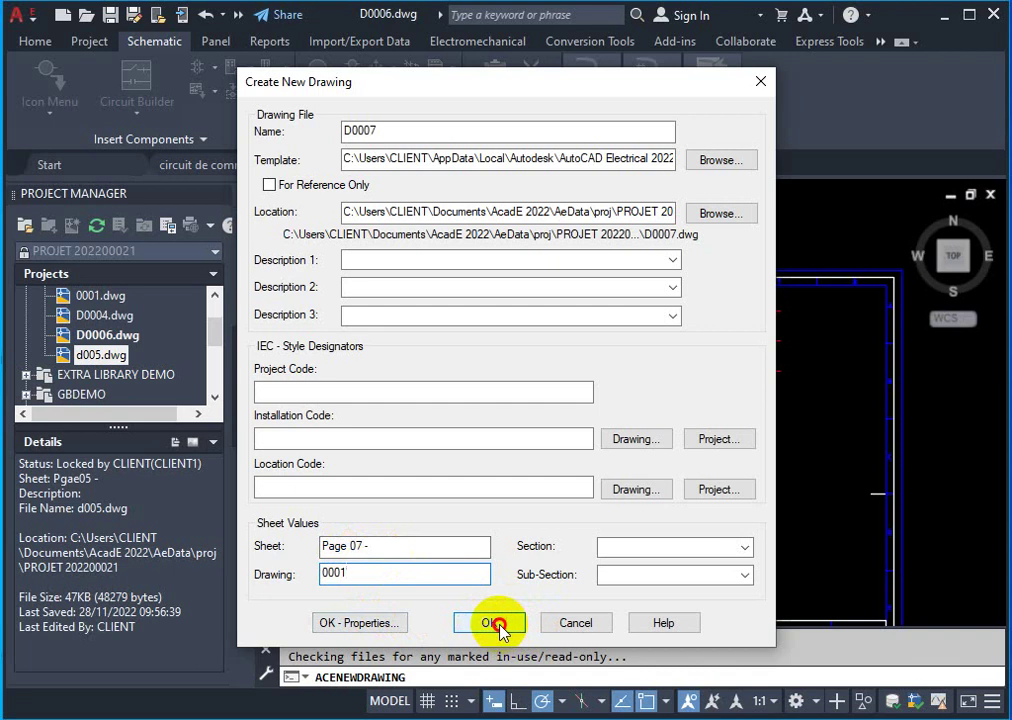
pyautogui.click(542, 406)
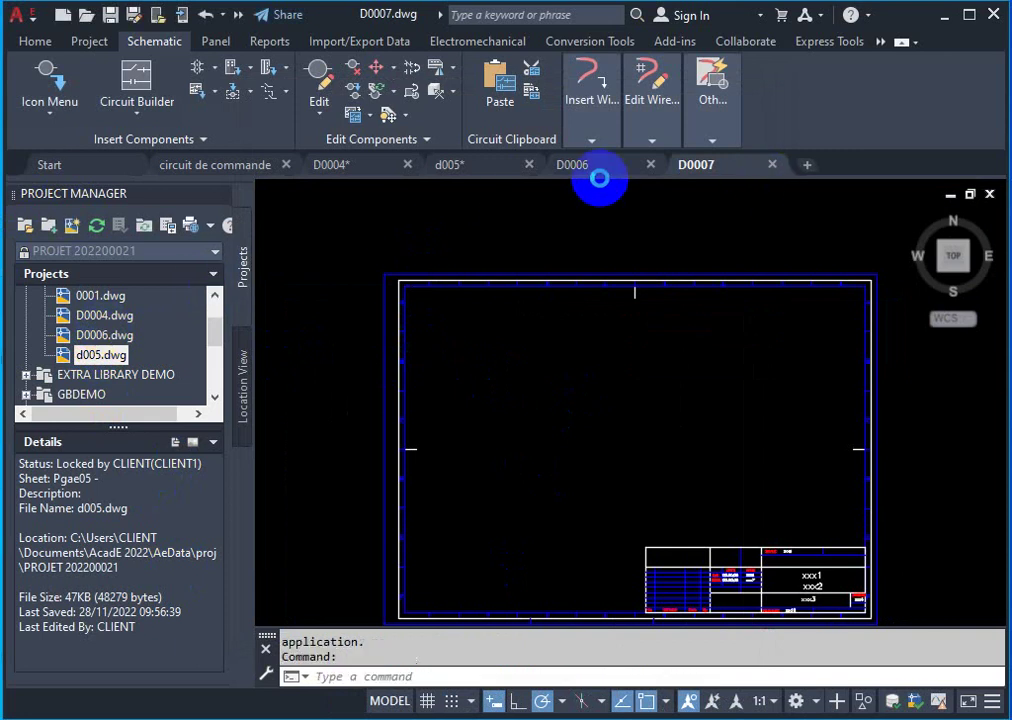
# Close D0006, d005 and D0004 without saving, then select D0007 in Project Manager
pyautogui.click(652, 139)
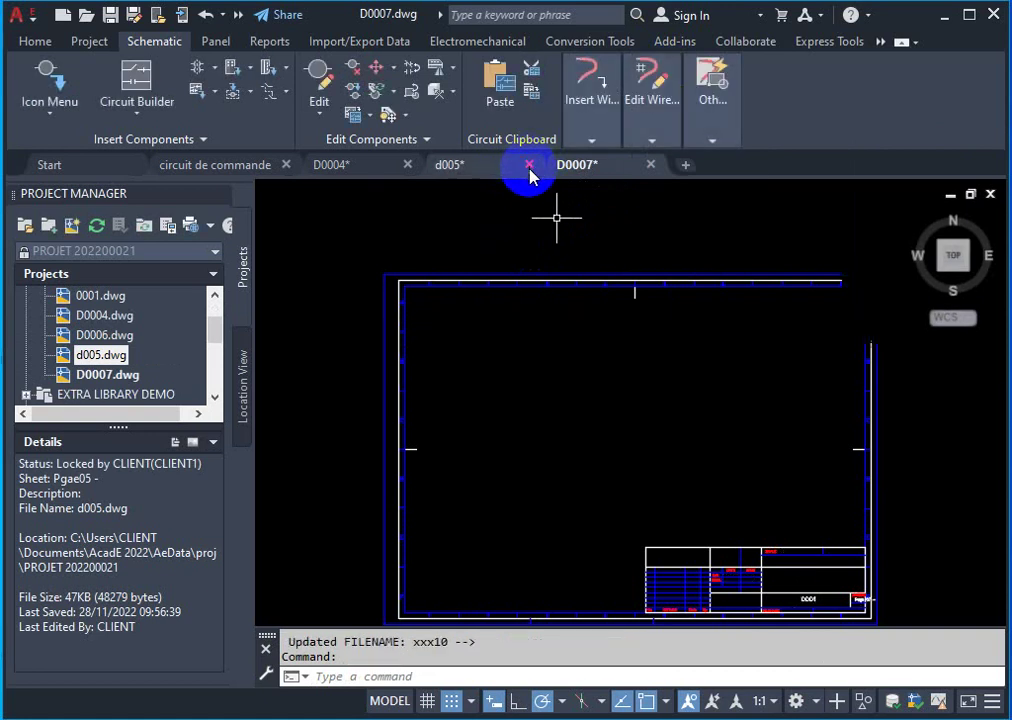
pyautogui.click(489, 178)
pyautogui.click(566, 409)
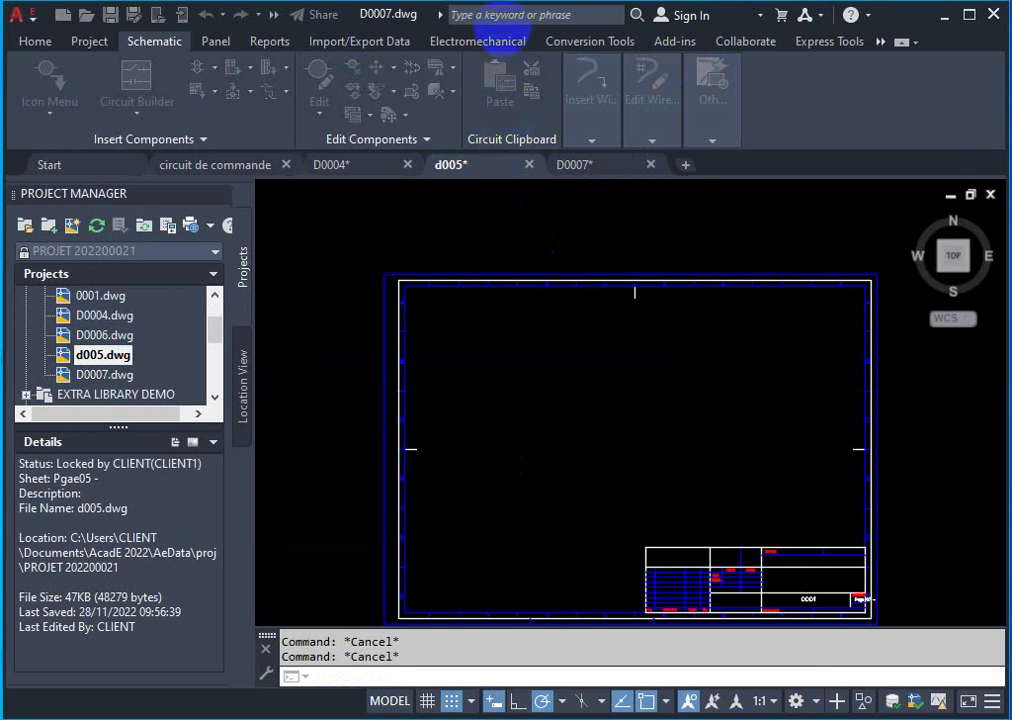
pyautogui.click(407, 166)
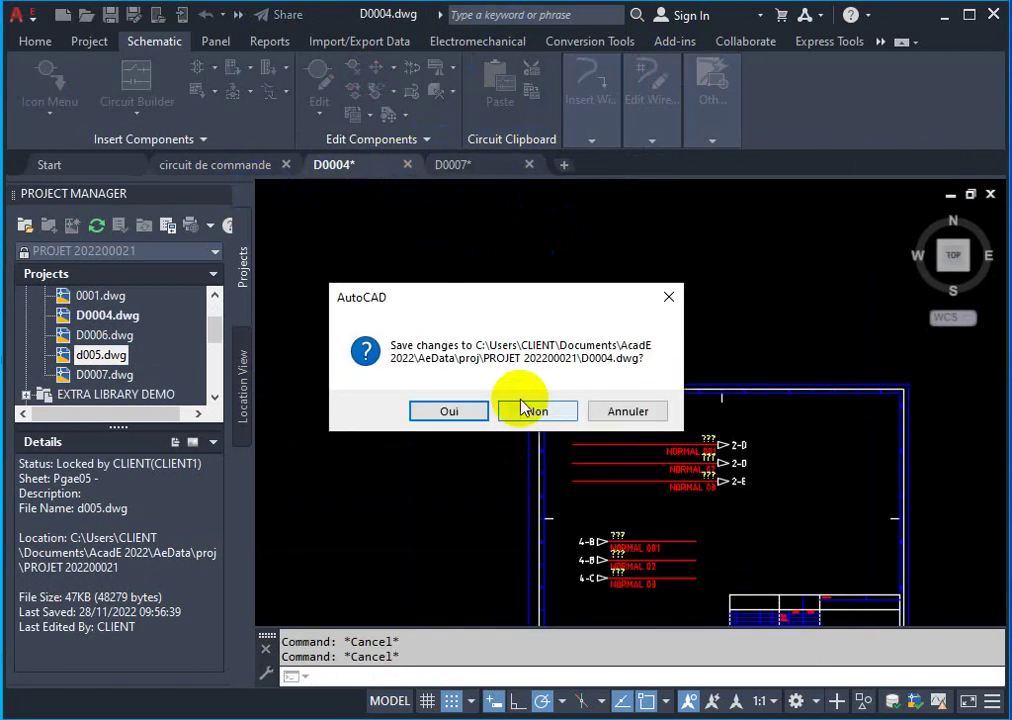
pyautogui.click(533, 411)
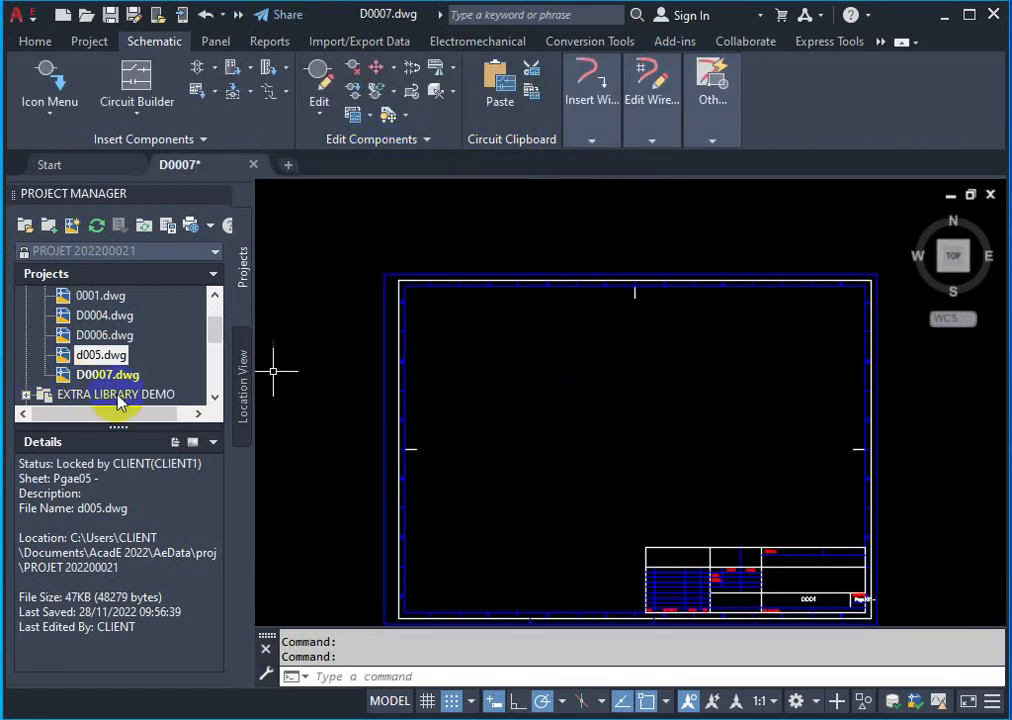
pyautogui.click(97, 372)
pyautogui.click(93, 376)
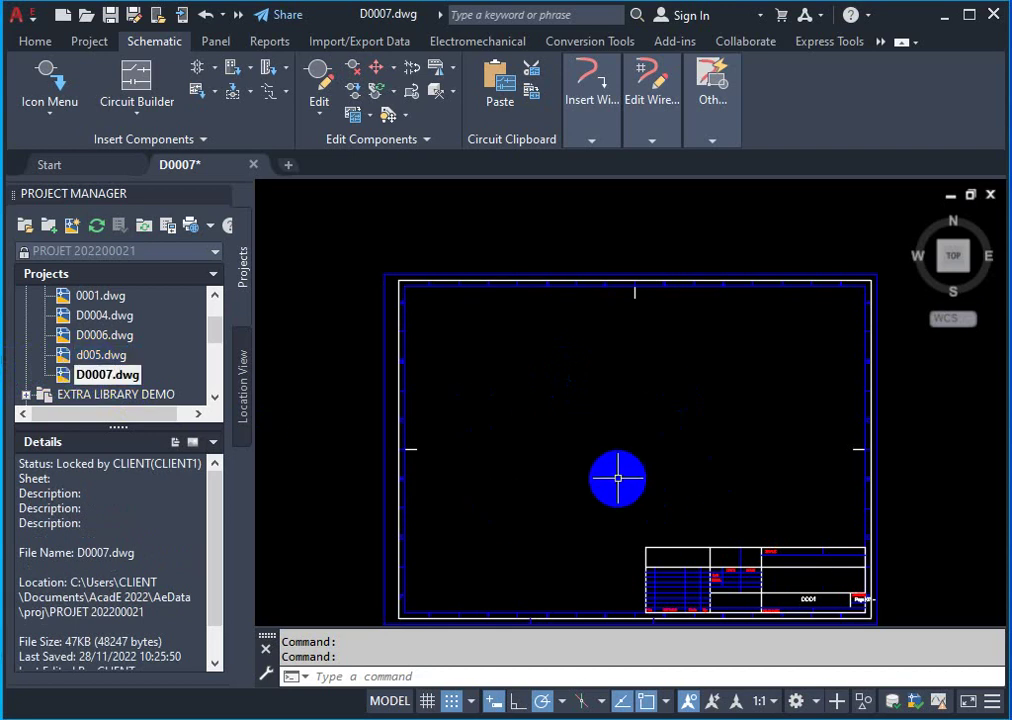
# Draw a horizontal three-wire bus at the upper left of the sheet
pyautogui.click(208, 406)
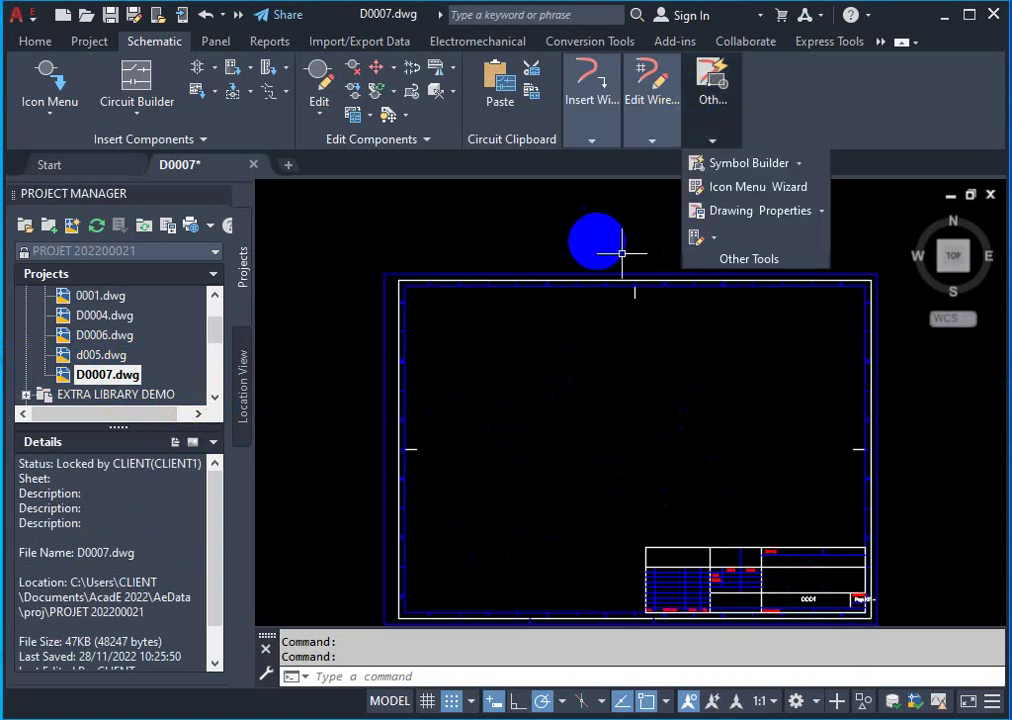
pyautogui.moveTo(592, 100)
pyautogui.click(630, 185)
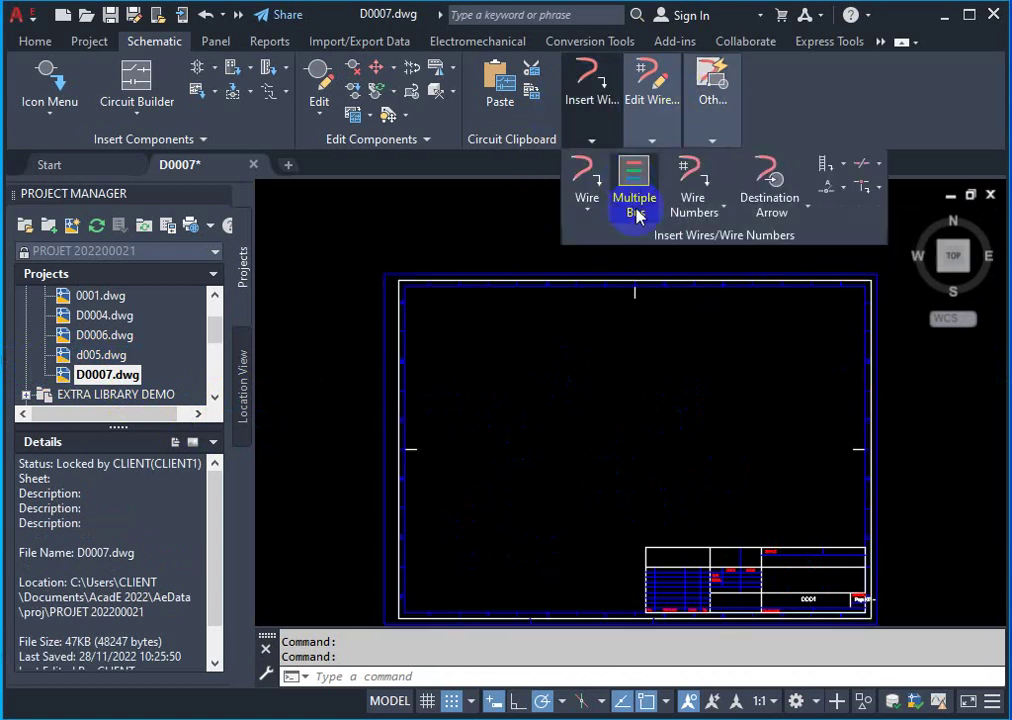
pyautogui.click(453, 298)
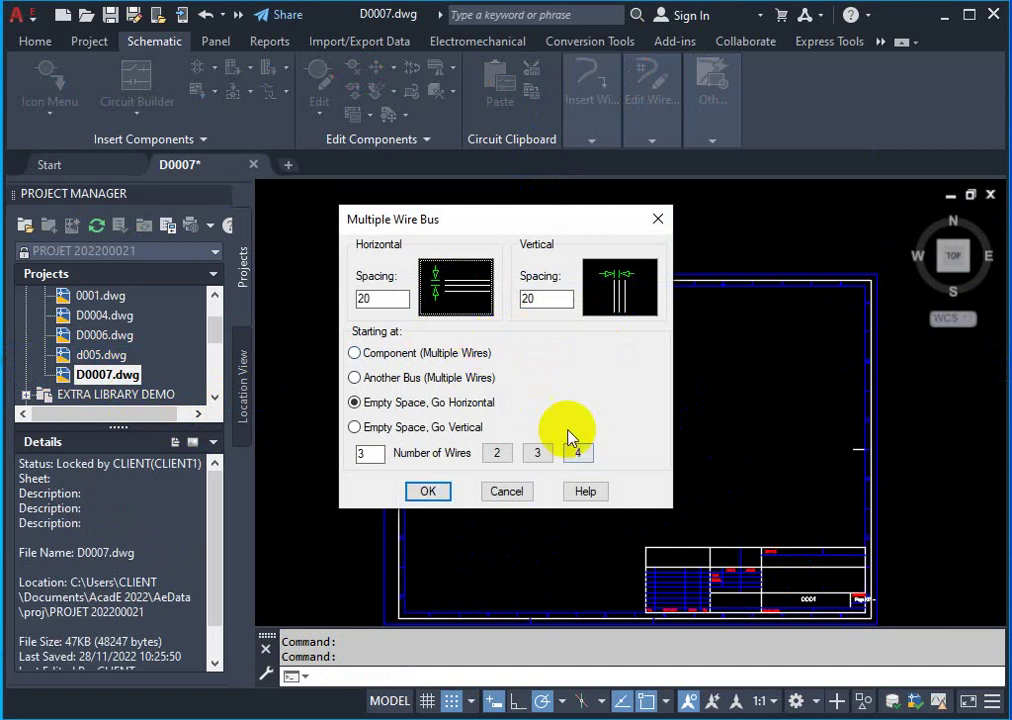
pyautogui.click(537, 453)
pyautogui.click(428, 492)
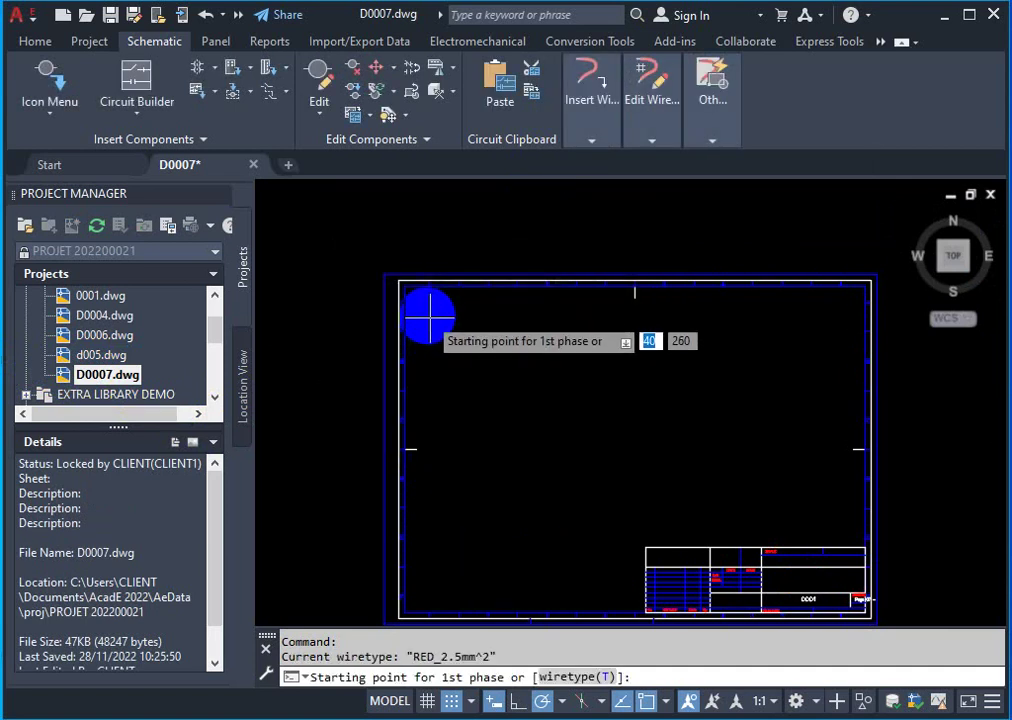
pyautogui.click(430, 328)
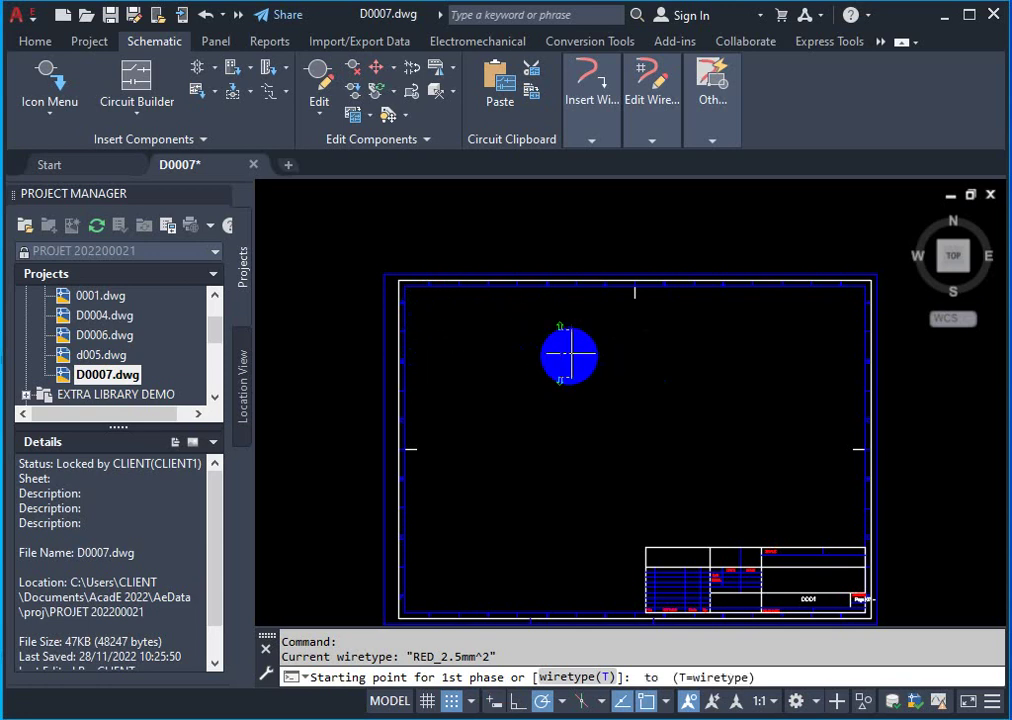
pyautogui.click(594, 353)
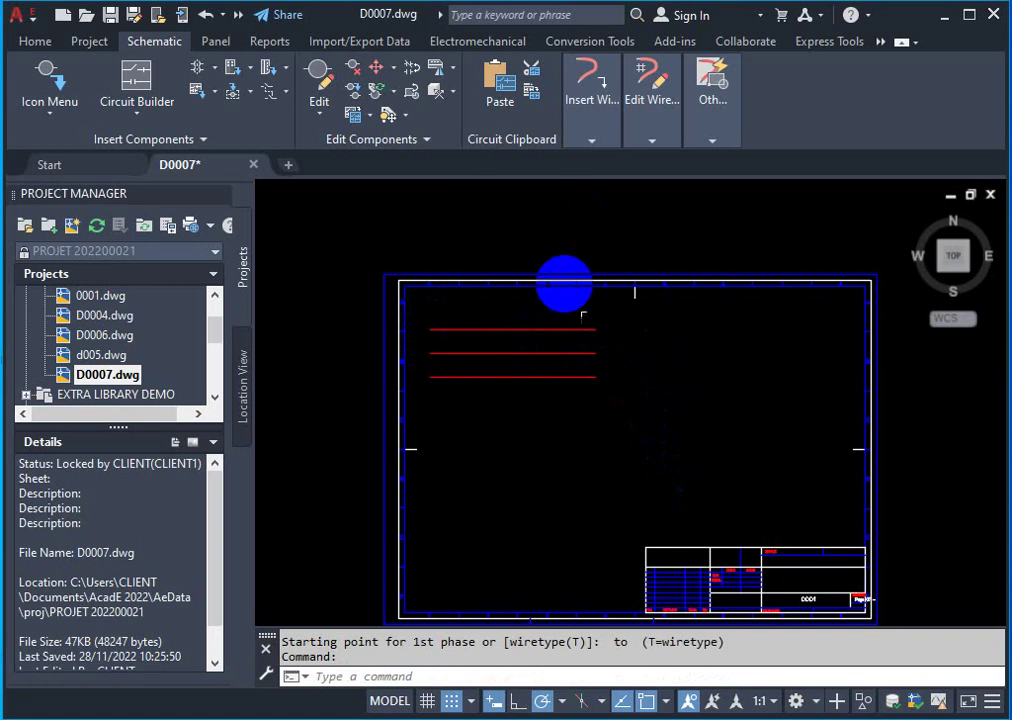
# Draw a second horizontal three-wire bus at the right middle, ending near the border
pyautogui.click(593, 143)
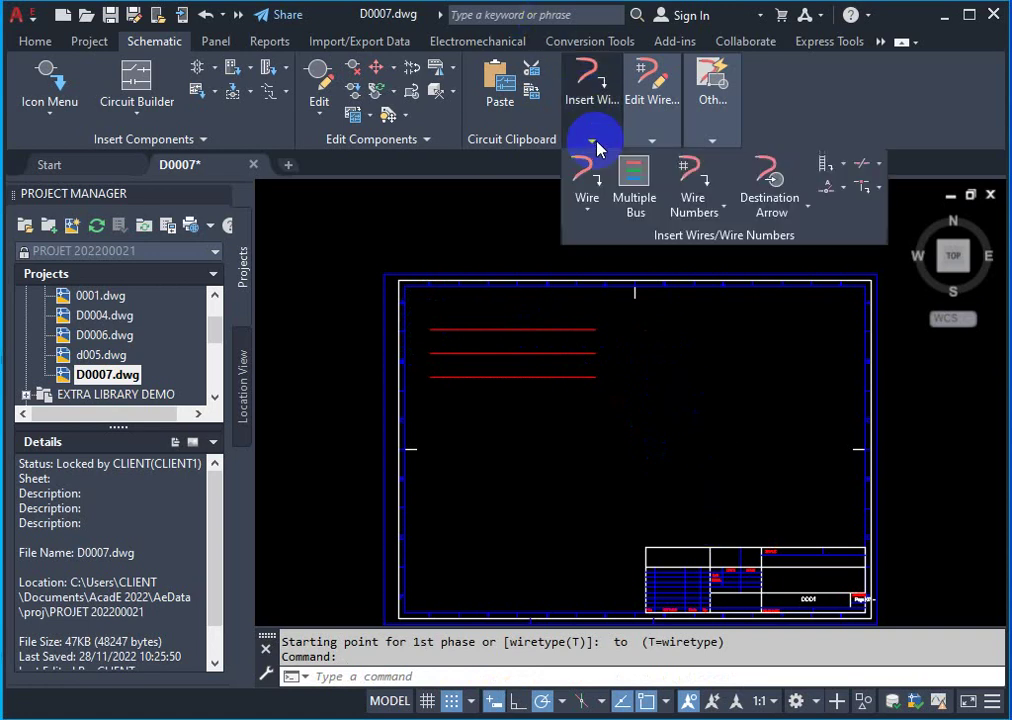
pyautogui.click(636, 182)
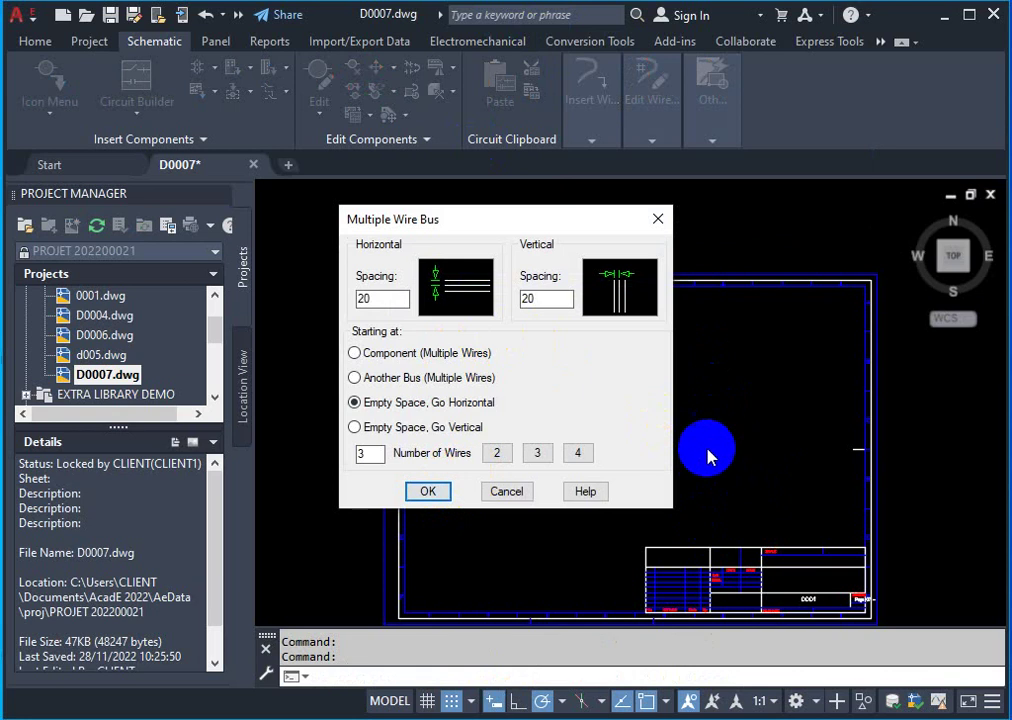
pyautogui.click(430, 493)
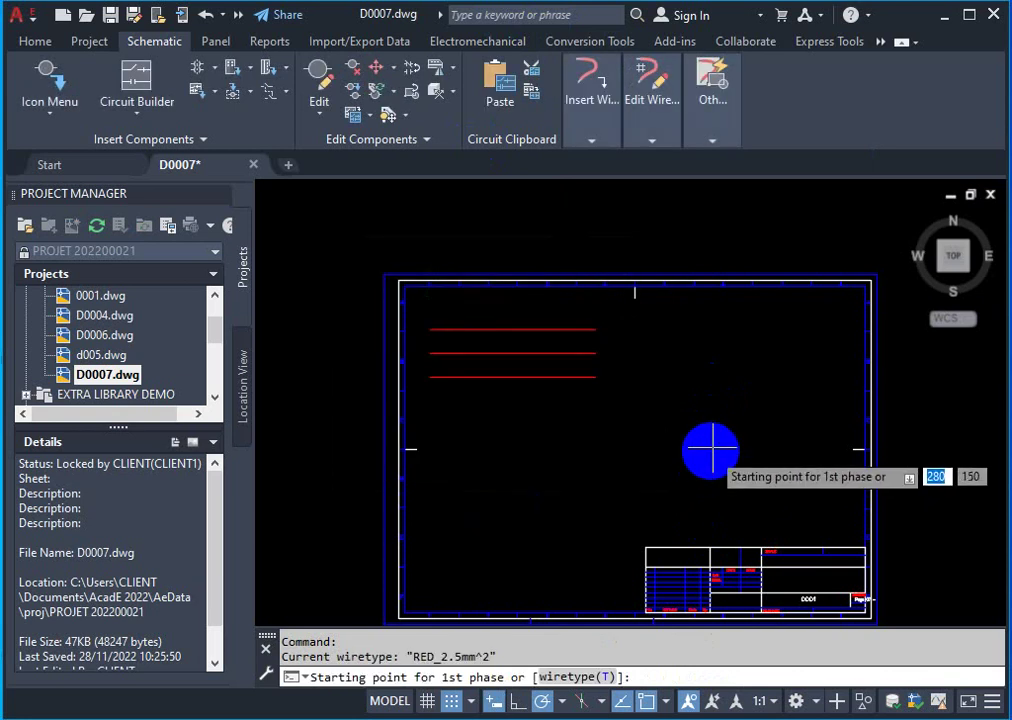
pyautogui.click(714, 461)
pyautogui.click(841, 461)
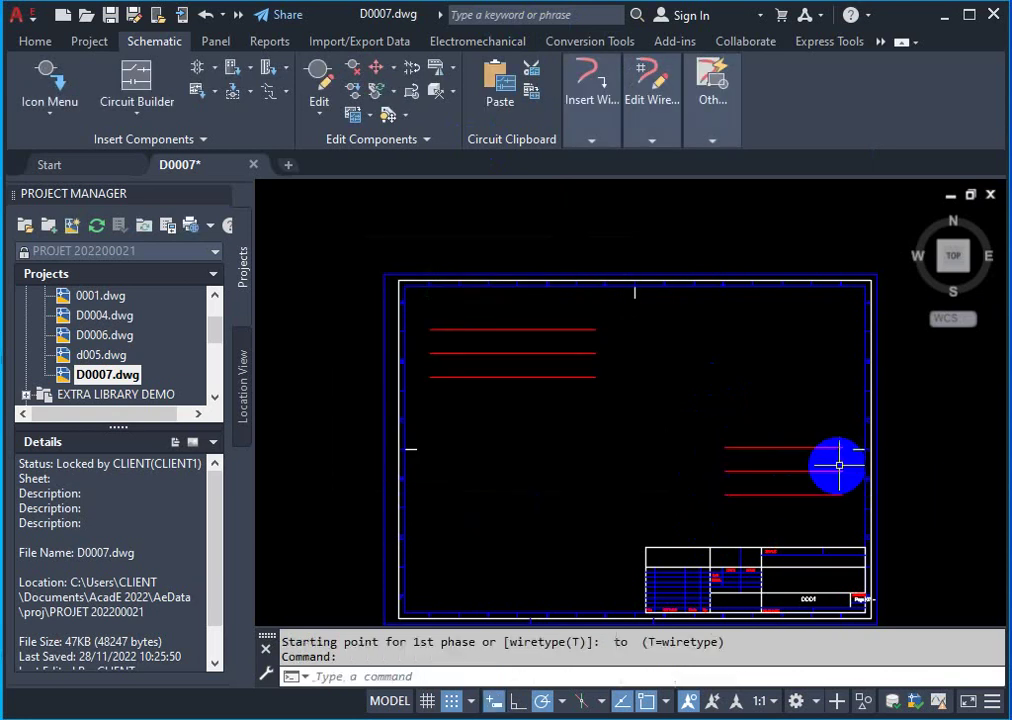
pyautogui.scroll(5, 707, 309)
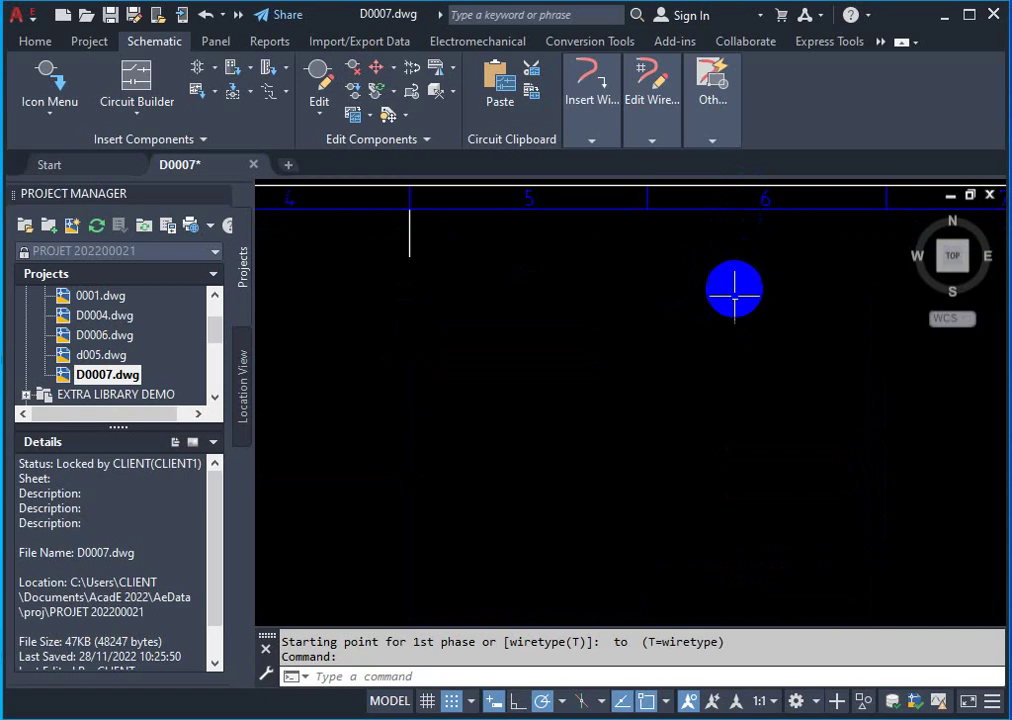
pyautogui.scroll(-5, 715, 330)
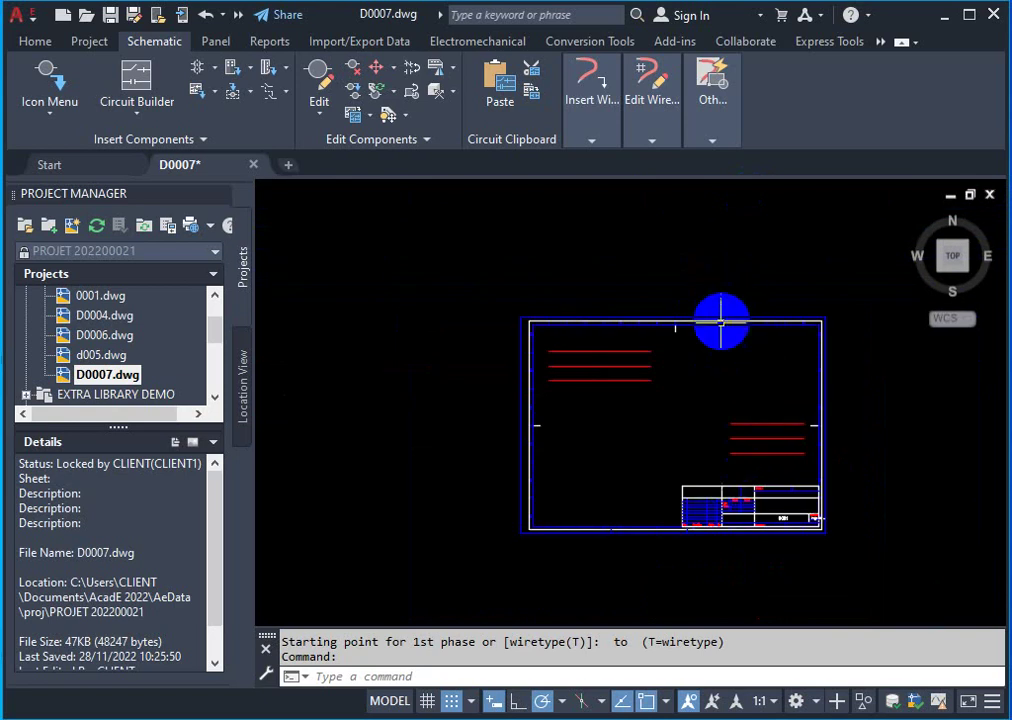
pyautogui.scroll(4, 643, 349)
pyautogui.scroll(2, 650, 335)
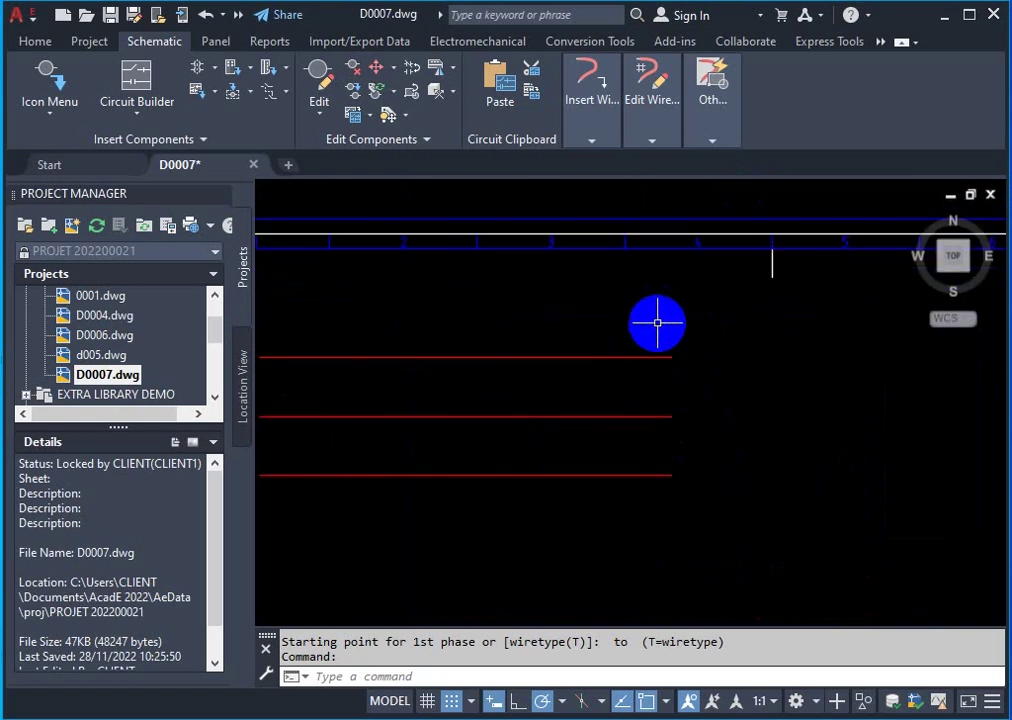
pyautogui.scroll(-6, 662, 414)
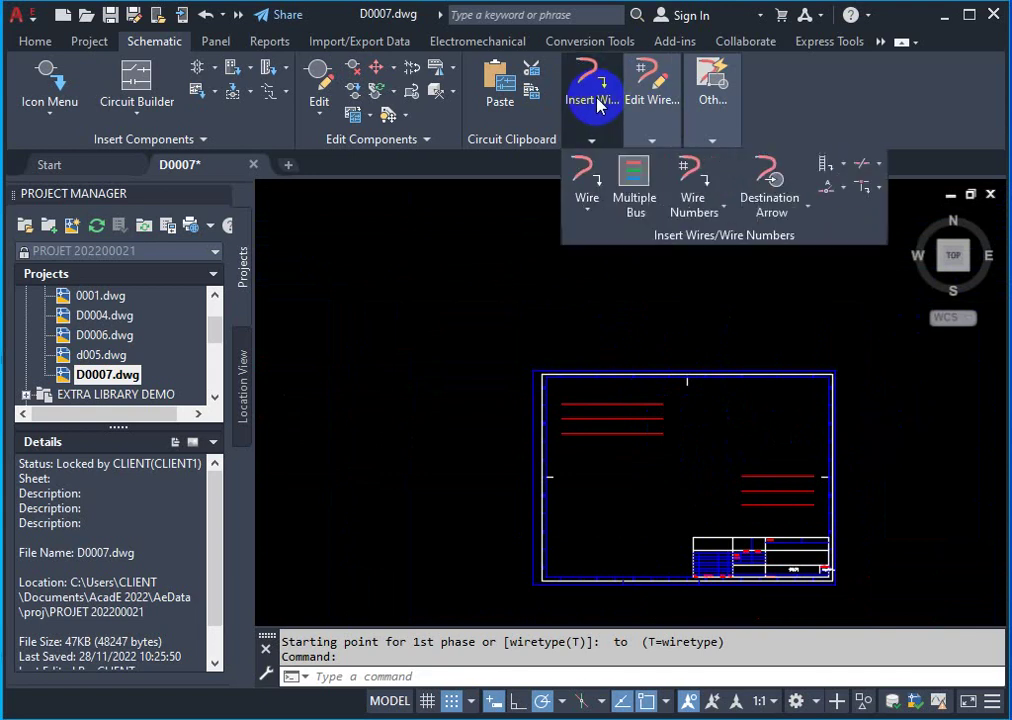
pyautogui.moveTo(592, 100)
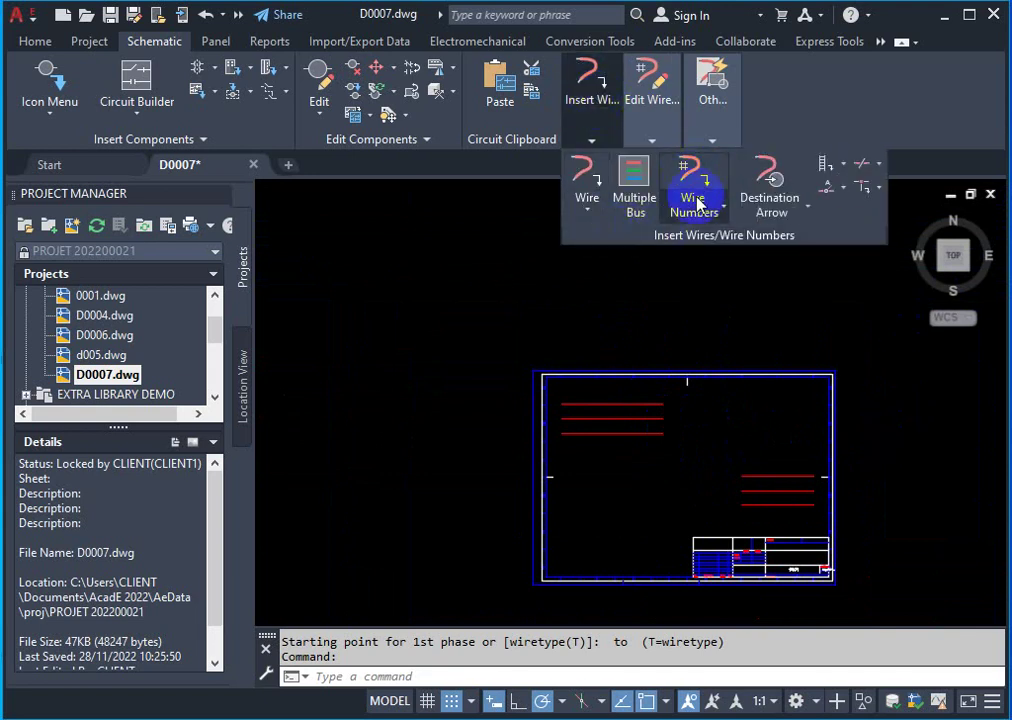
# Insert a source signal arrow on the top-left wire's end with code 0023, description Normal 01
pyautogui.click(775, 214)
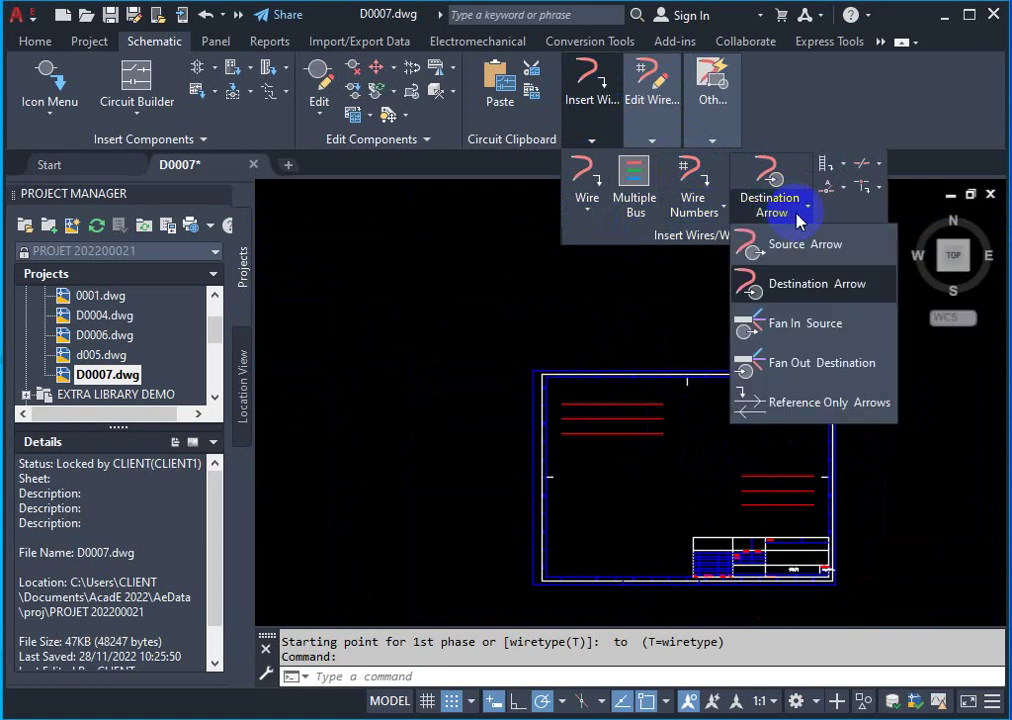
pyautogui.click(797, 260)
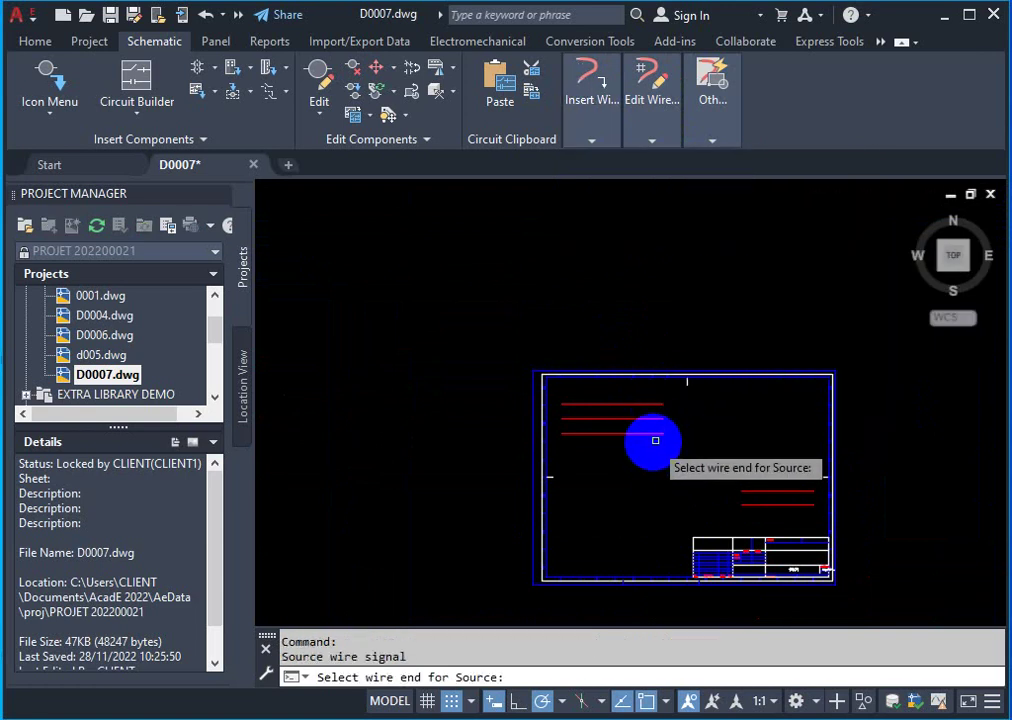
pyautogui.click(655, 404)
pyautogui.write('0023')
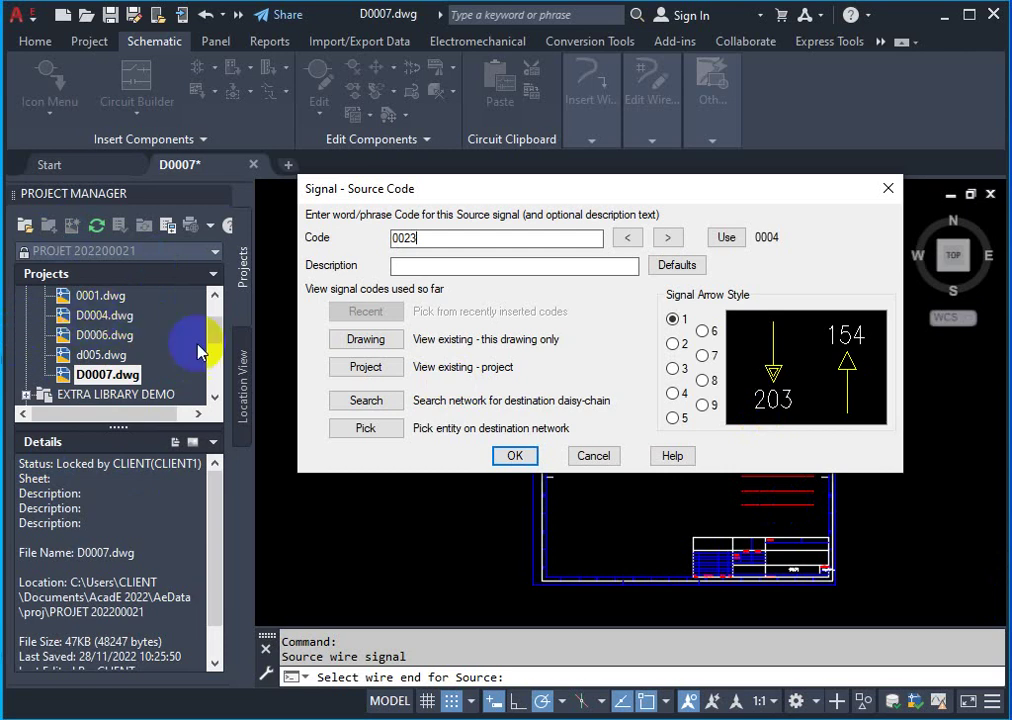
pyautogui.click(420, 268)
pyautogui.write('Normal 01')
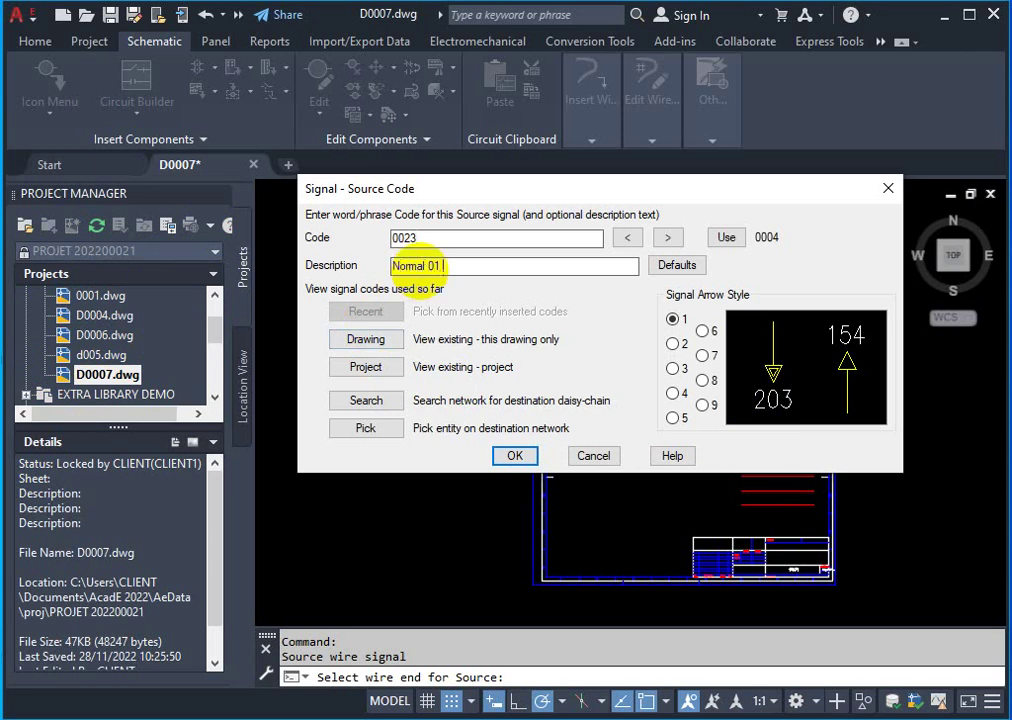
pyautogui.click(512, 456)
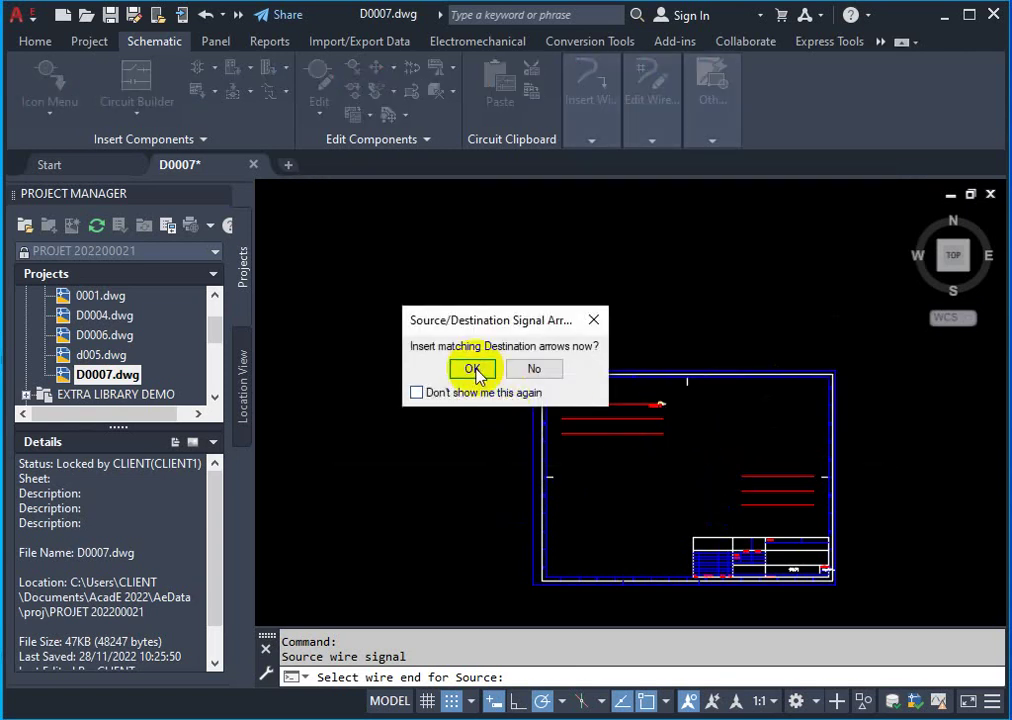
# Place the matching destination arrow on the top wire of the right bus
pyautogui.click(472, 370)
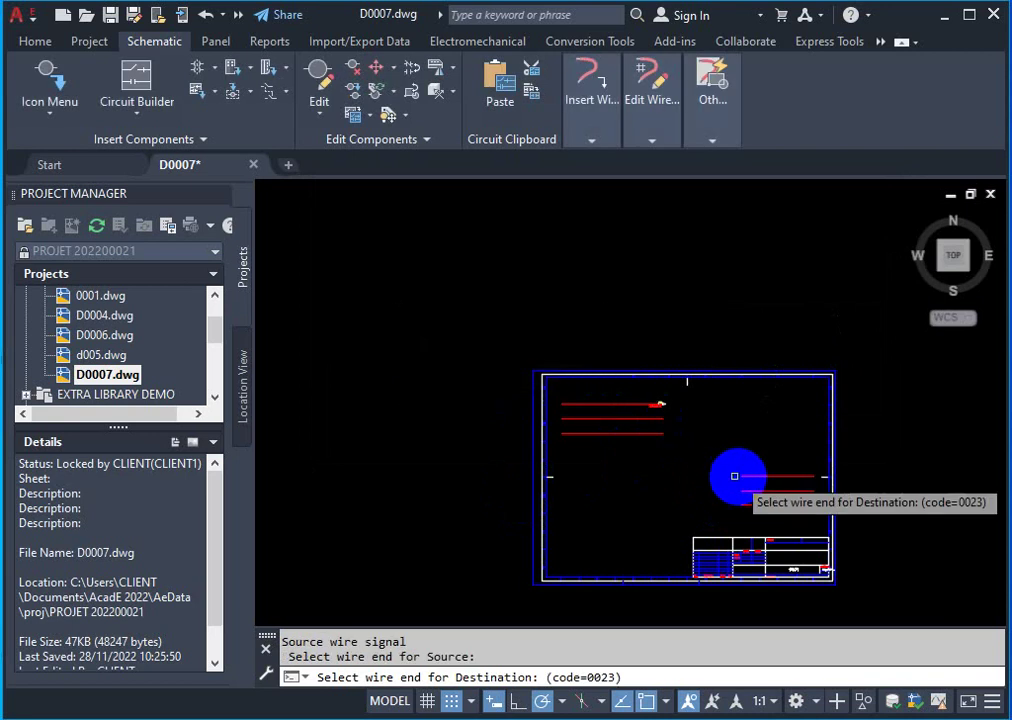
pyautogui.click(747, 474)
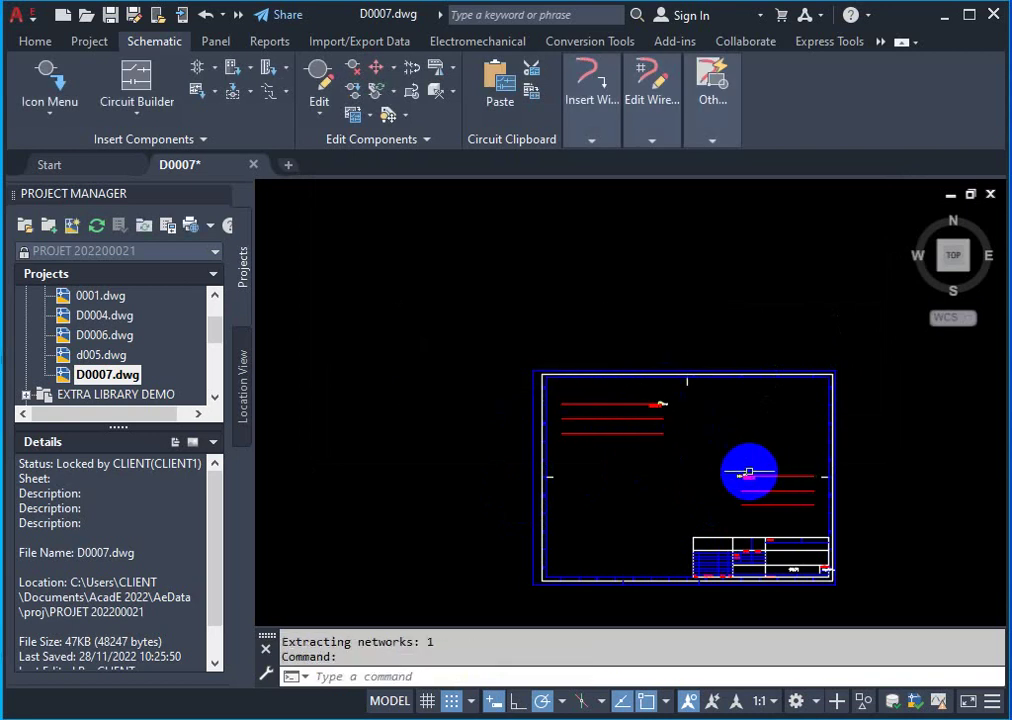
pyautogui.scroll(3, 716, 474)
pyautogui.scroll(-2, 716, 474)
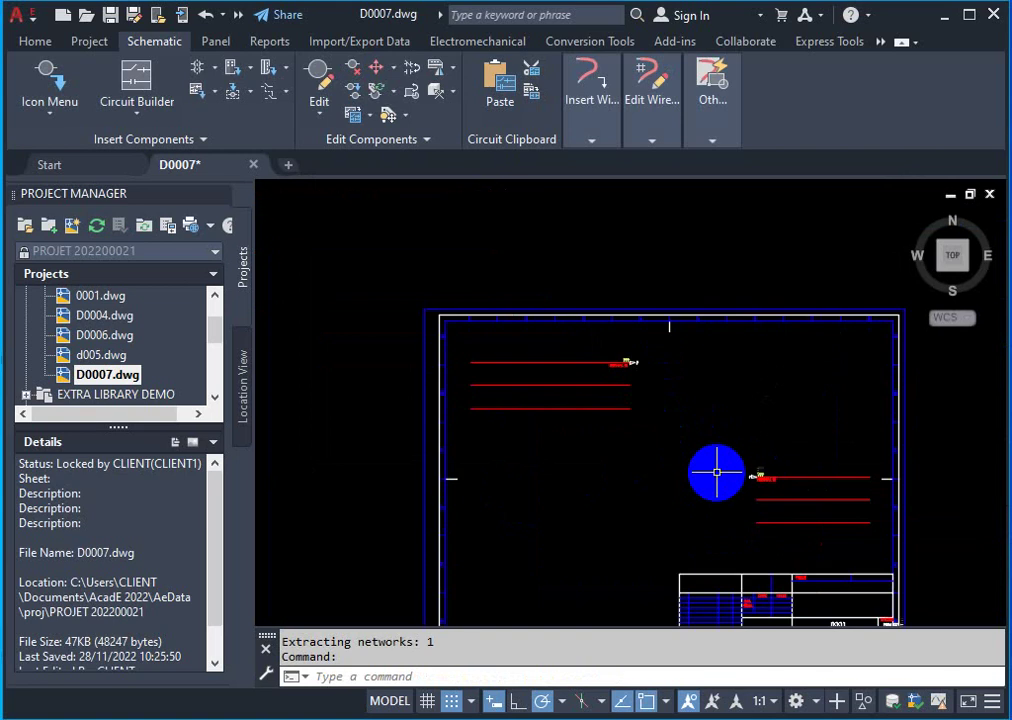
pyautogui.scroll(3, 743, 470)
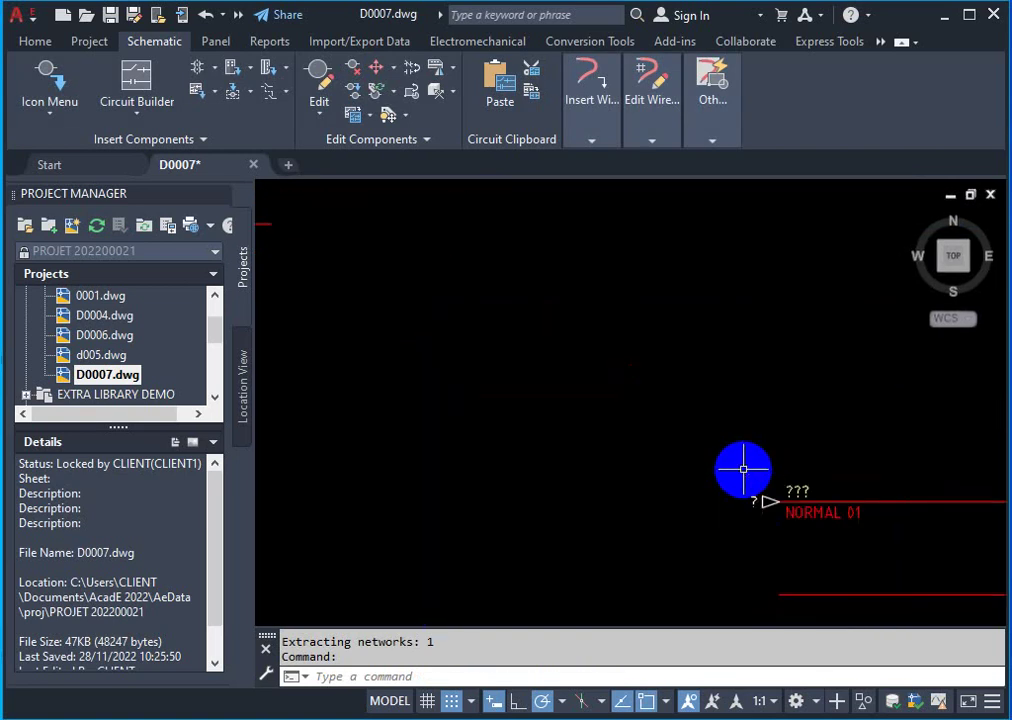
pyautogui.scroll(2, 815, 524)
pyautogui.scroll(-3, 815, 540)
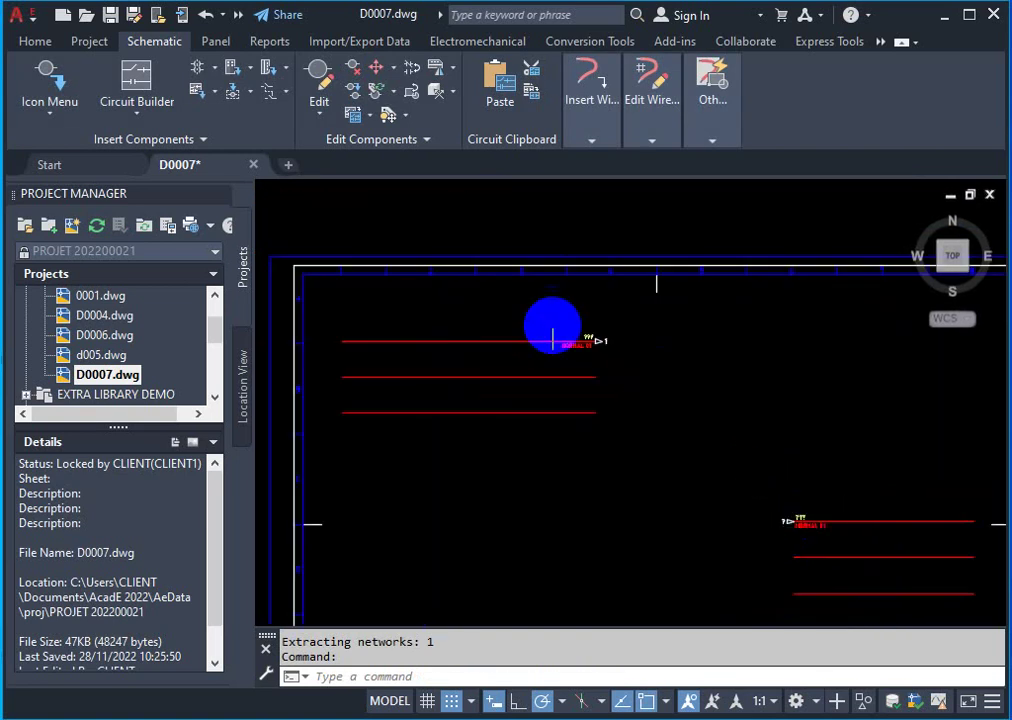
pyautogui.scroll(3, 553, 330)
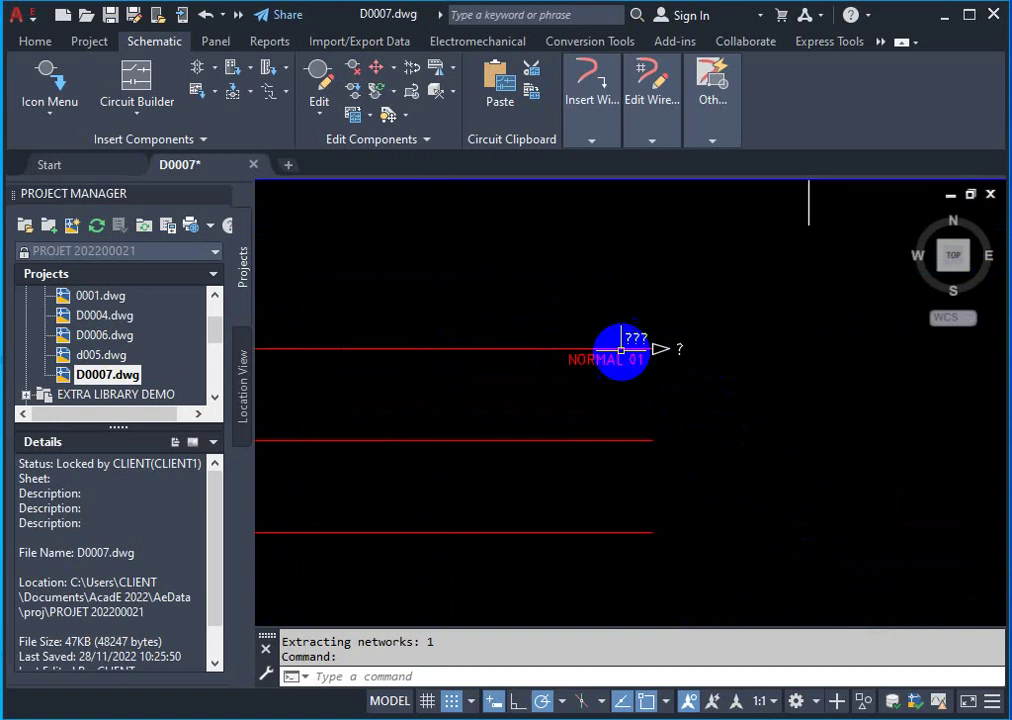
pyautogui.scroll(3, 619, 352)
pyautogui.scroll(-4, 645, 421)
pyautogui.scroll(-3, 678, 400)
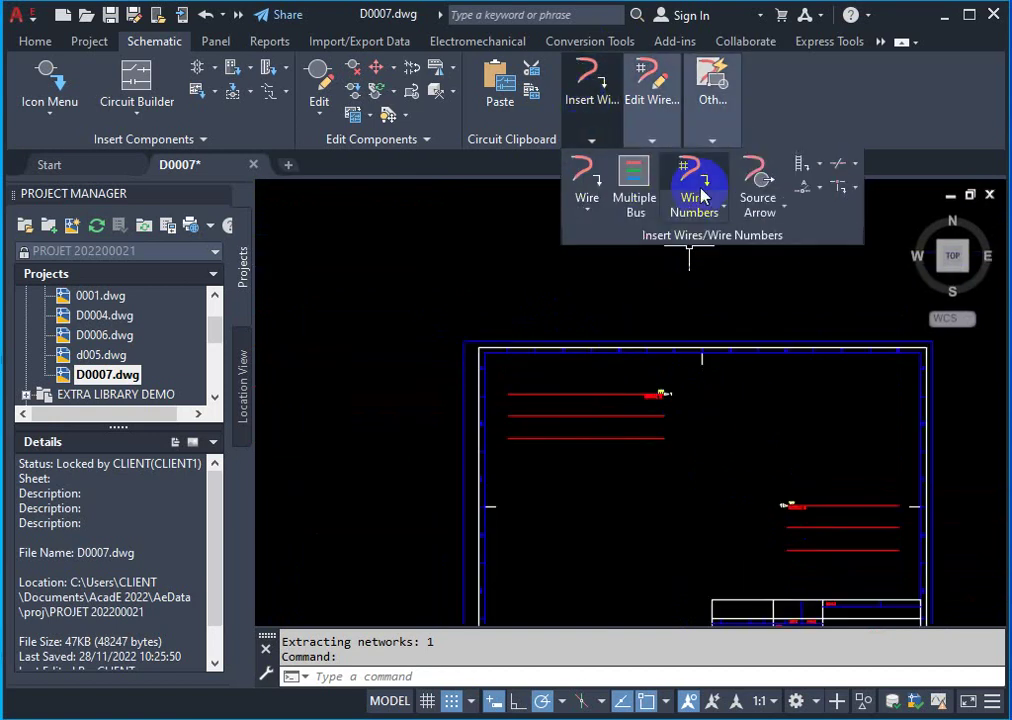
# Number the top upper-left wire individually as wire 3, updating its signal links
pyautogui.click(693, 188)
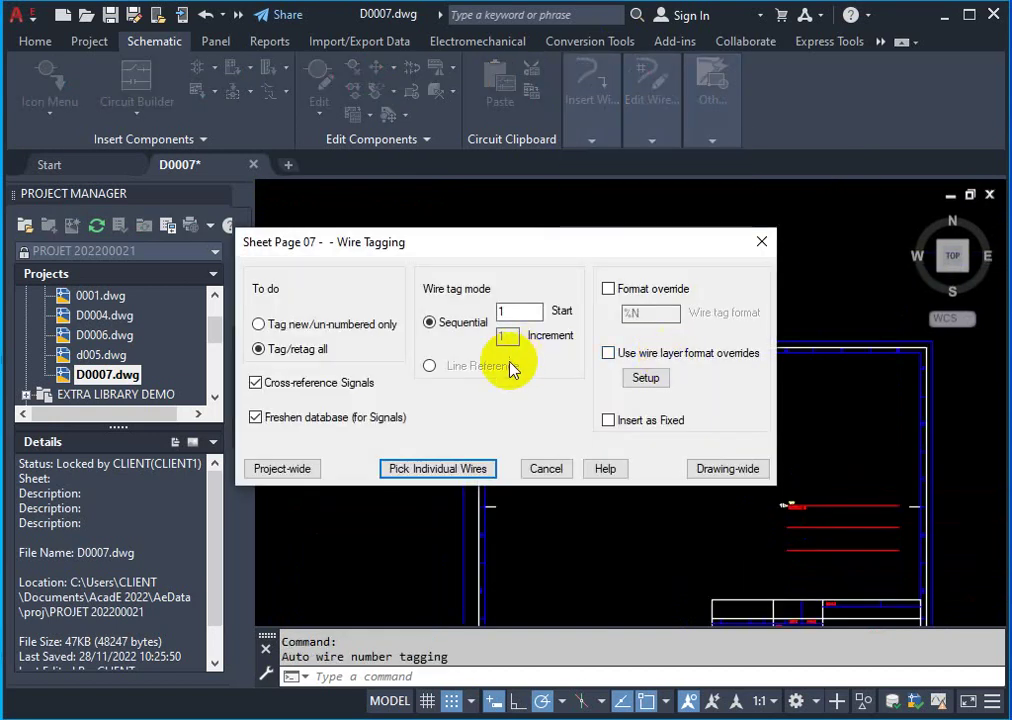
pyautogui.click(420, 468)
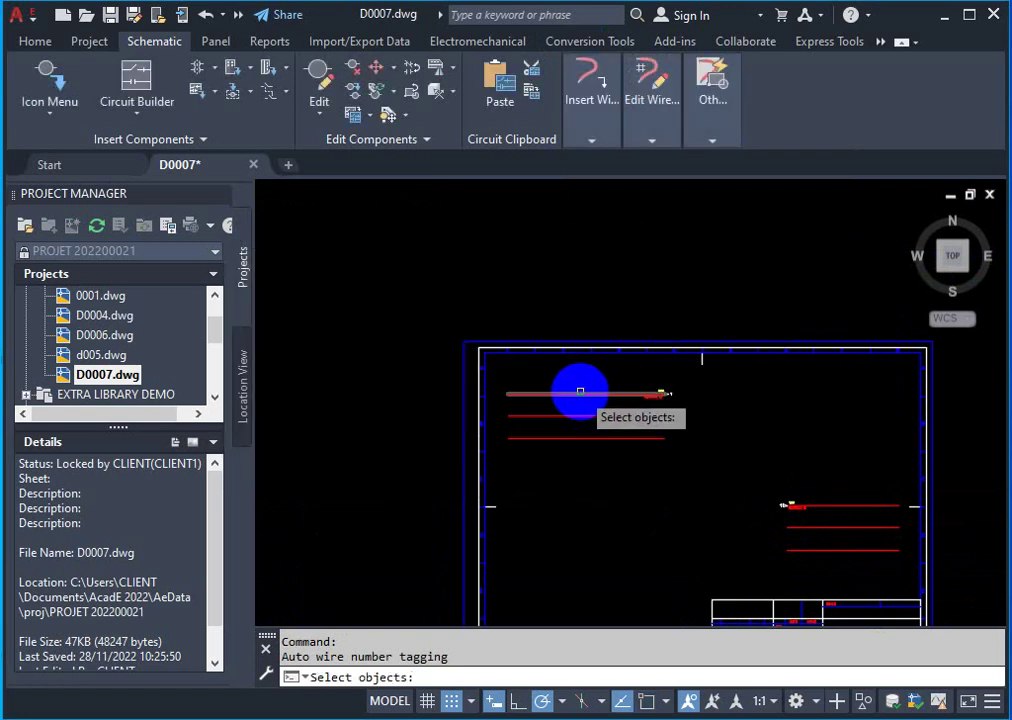
pyautogui.click(580, 392)
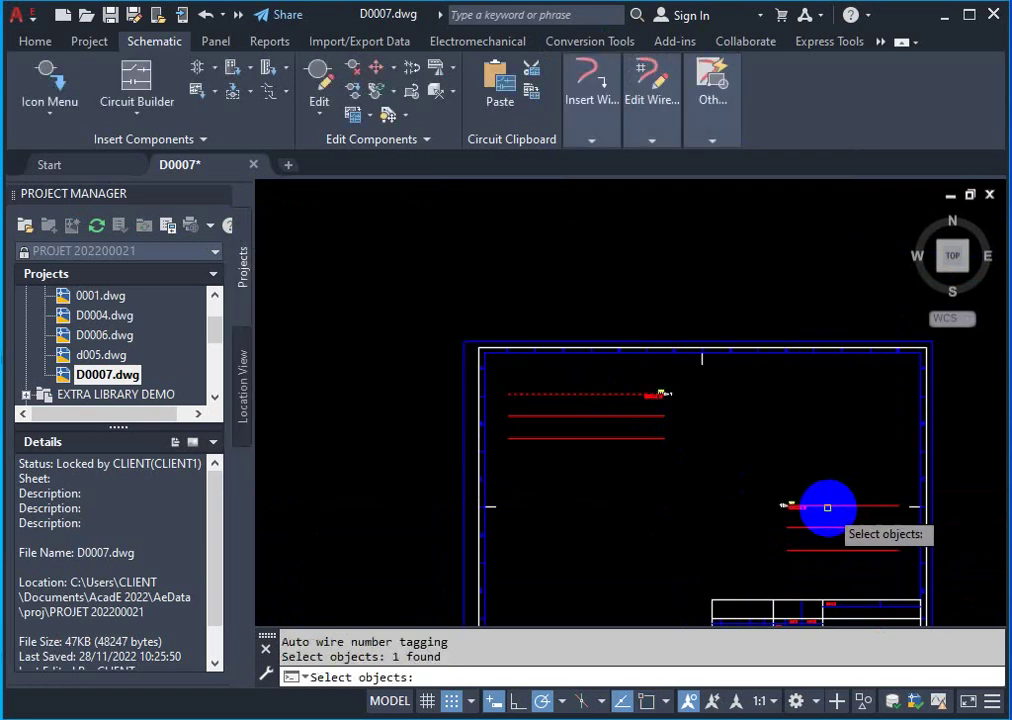
pyautogui.rightClick(698, 438)
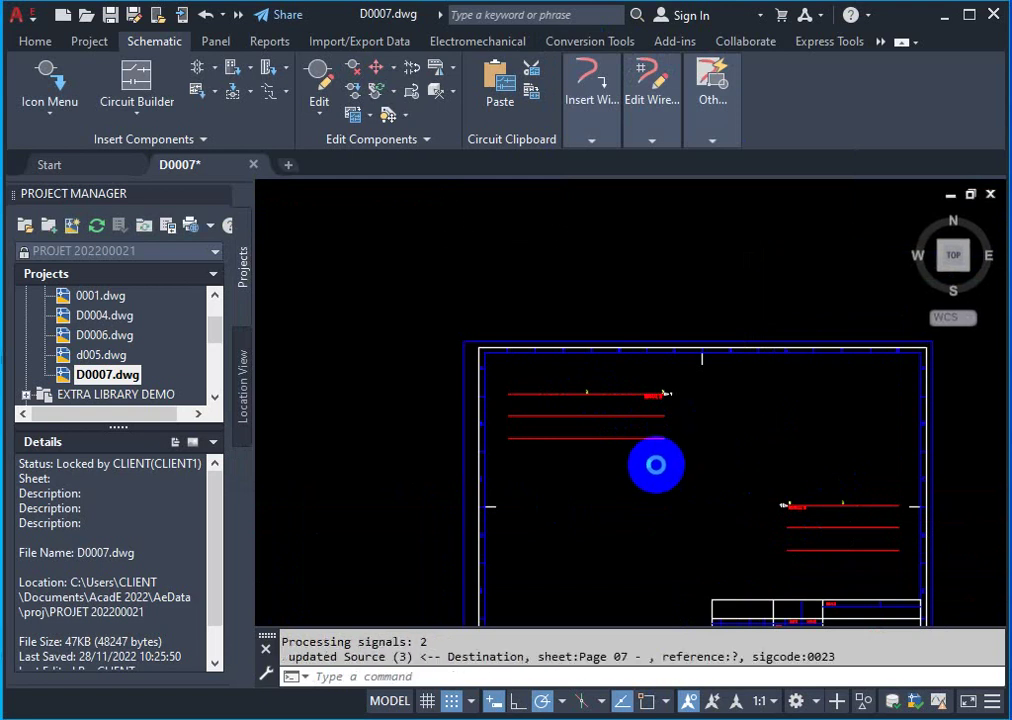
pyautogui.scroll(4, 585, 387)
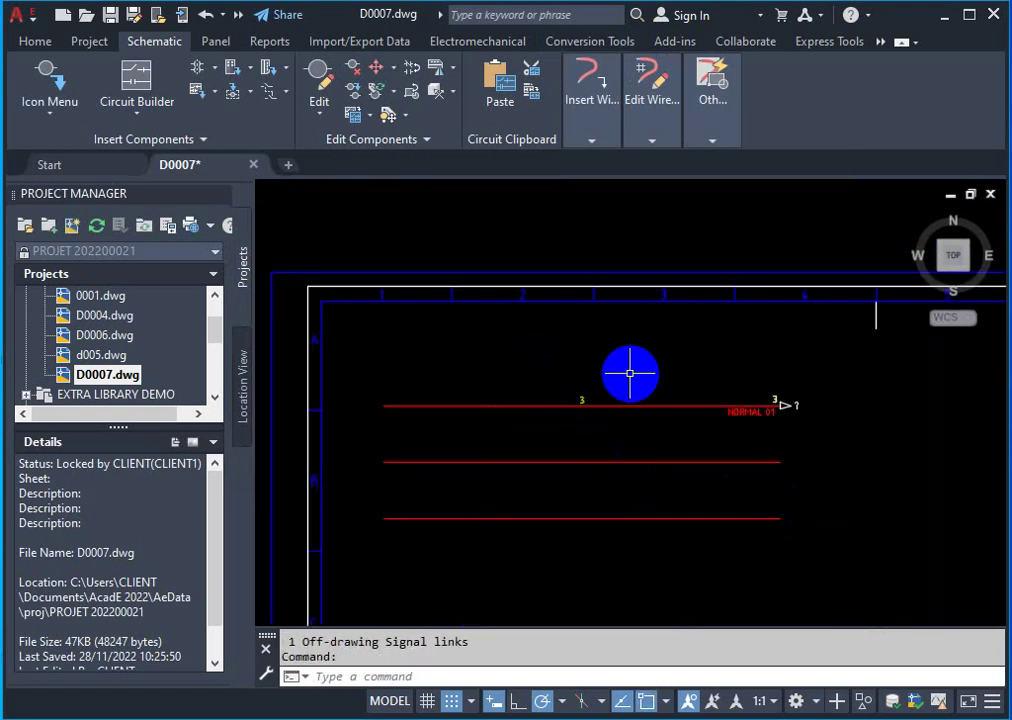
# In D0007's Drawing Format properties, enter a feature scale multiplier of 3.0
pyautogui.rightClick(114, 378)
pyautogui.moveTo(185, 541)
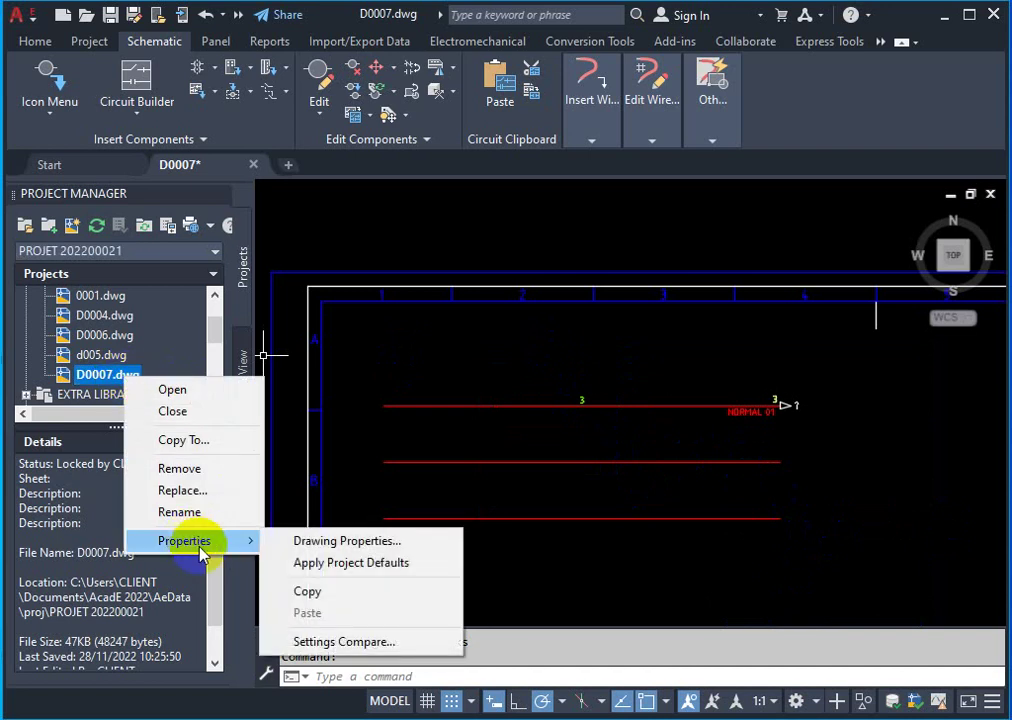
pyautogui.click(300, 544)
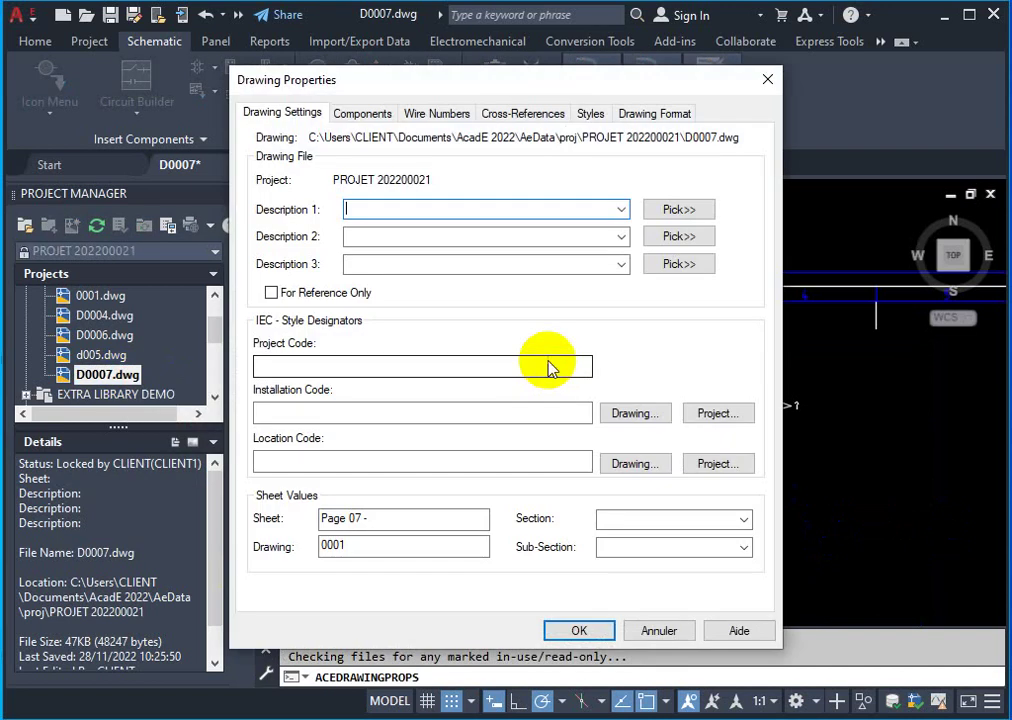
pyautogui.click(652, 113)
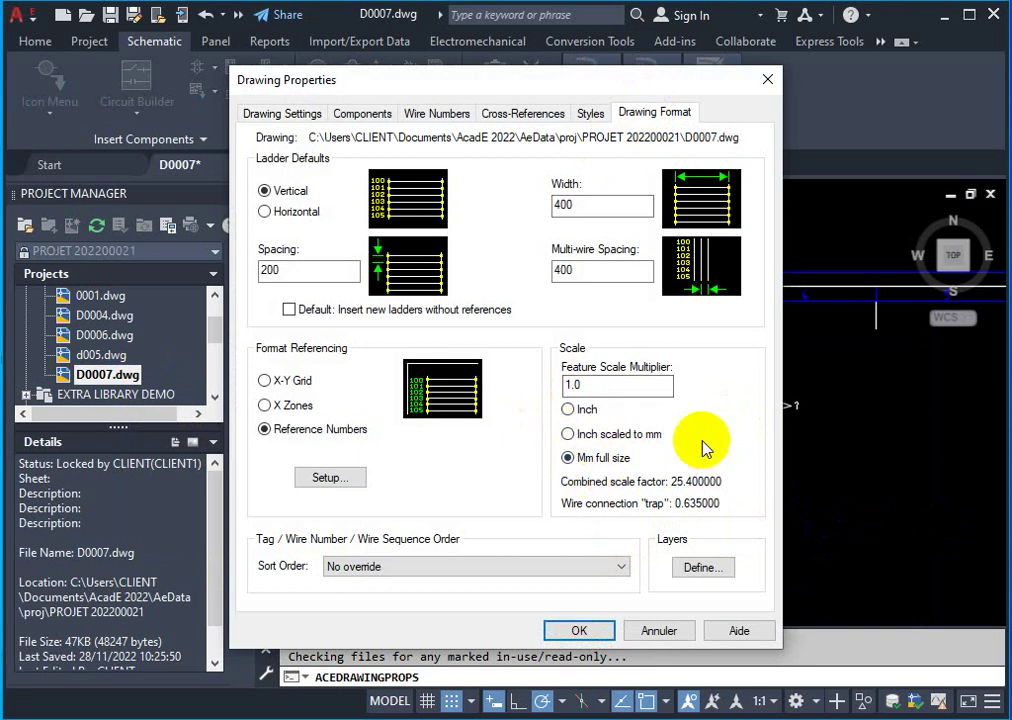
pyautogui.click(572, 385)
pyautogui.write('3')
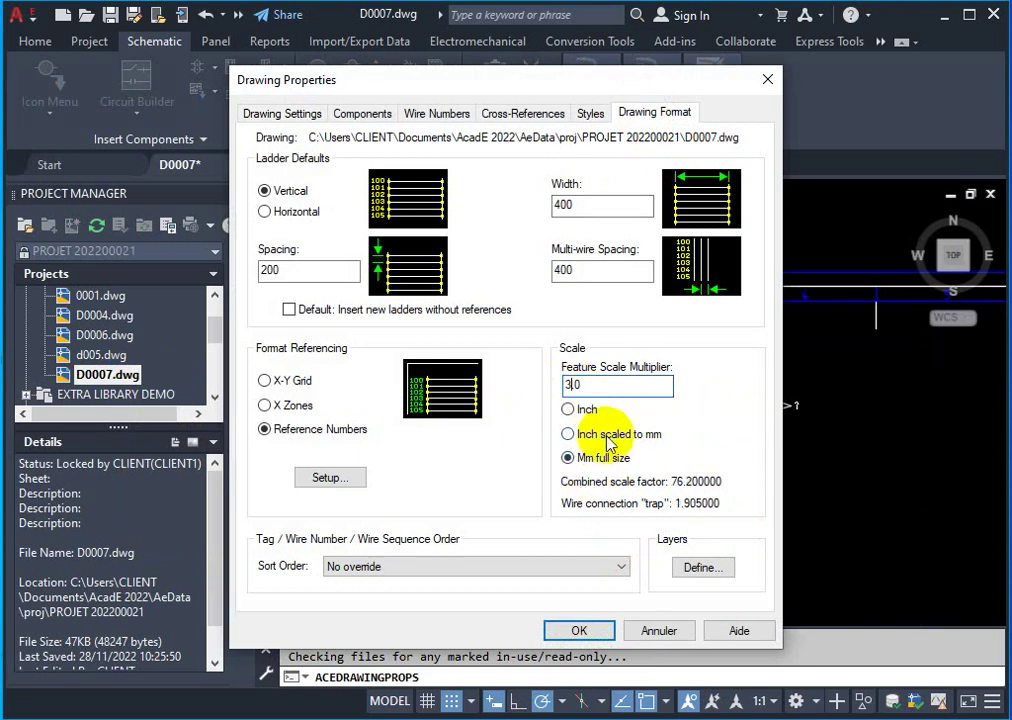
# Apply the properties, then link a 0024 source arrow on the middle wire to a lower-right destination
pyautogui.click(570, 626)
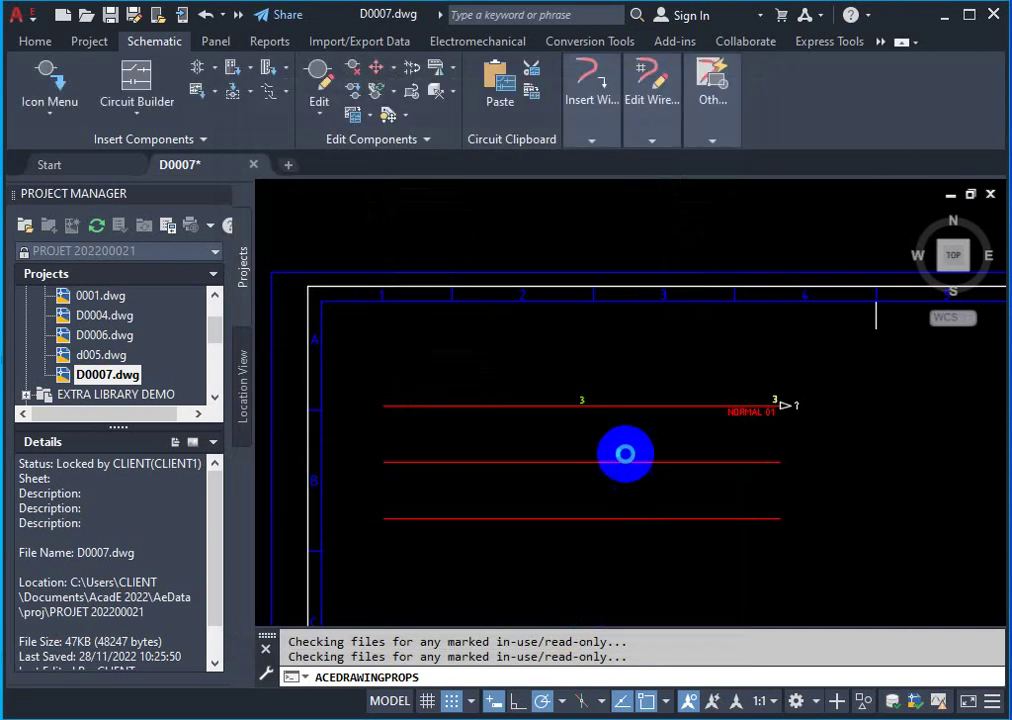
pyautogui.click(591, 140)
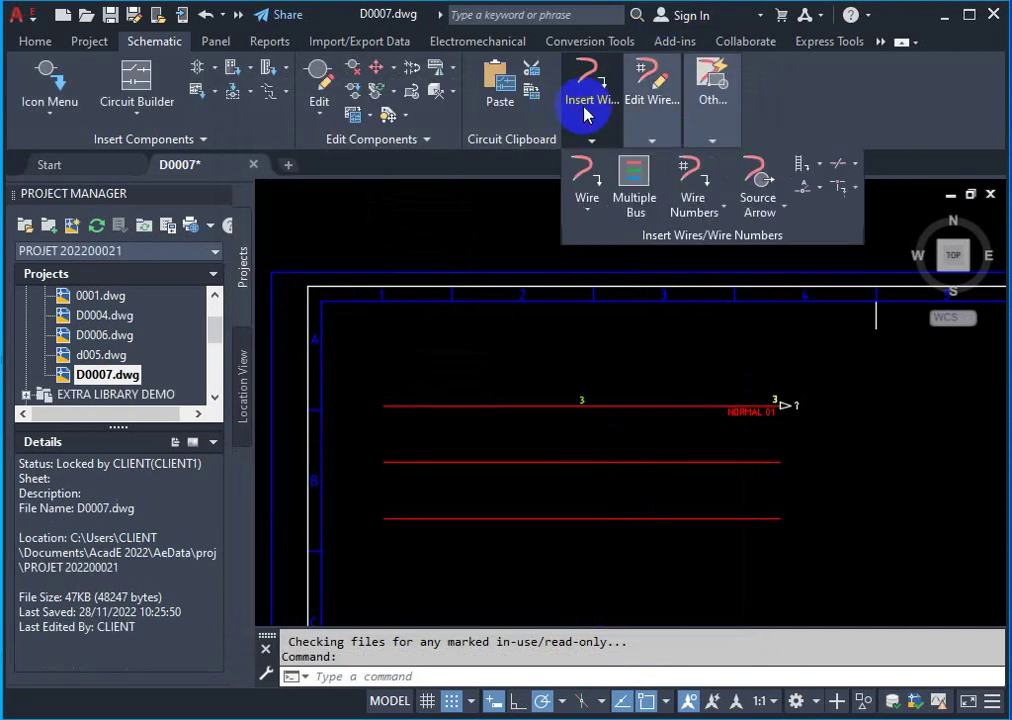
pyautogui.click(762, 176)
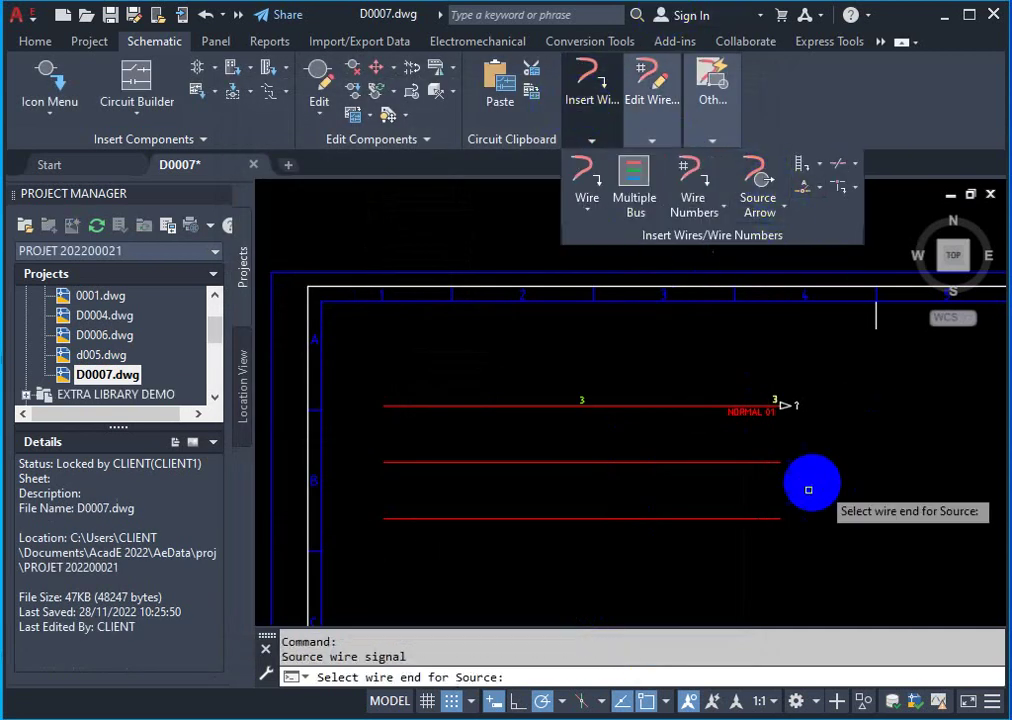
pyautogui.click(780, 462)
pyautogui.write('0024')
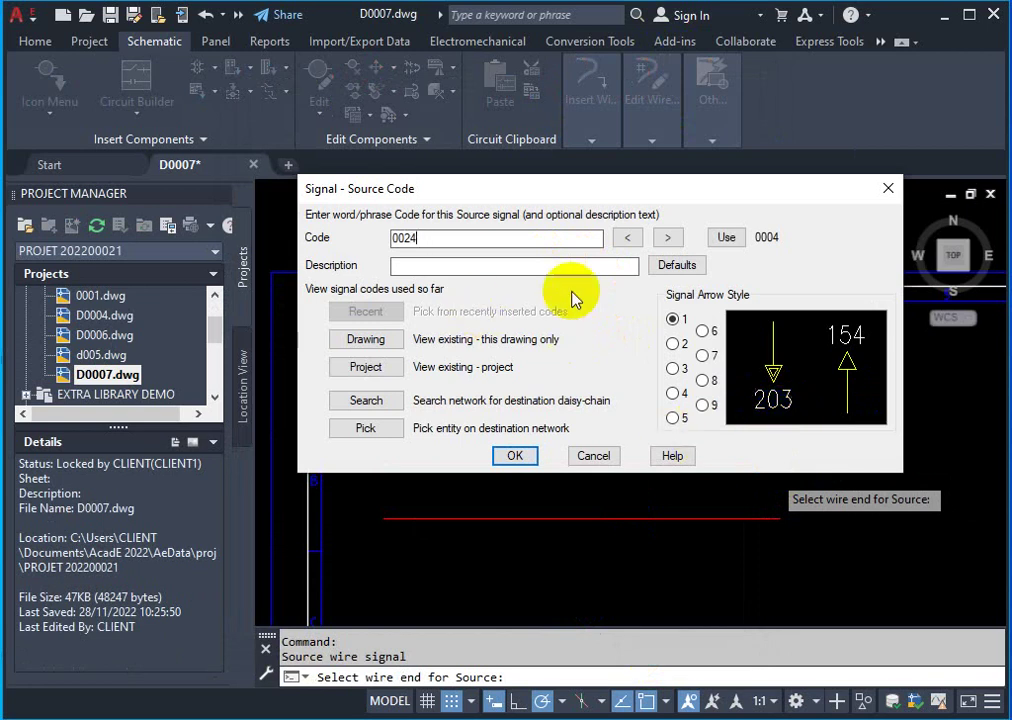
pyautogui.click(515, 456)
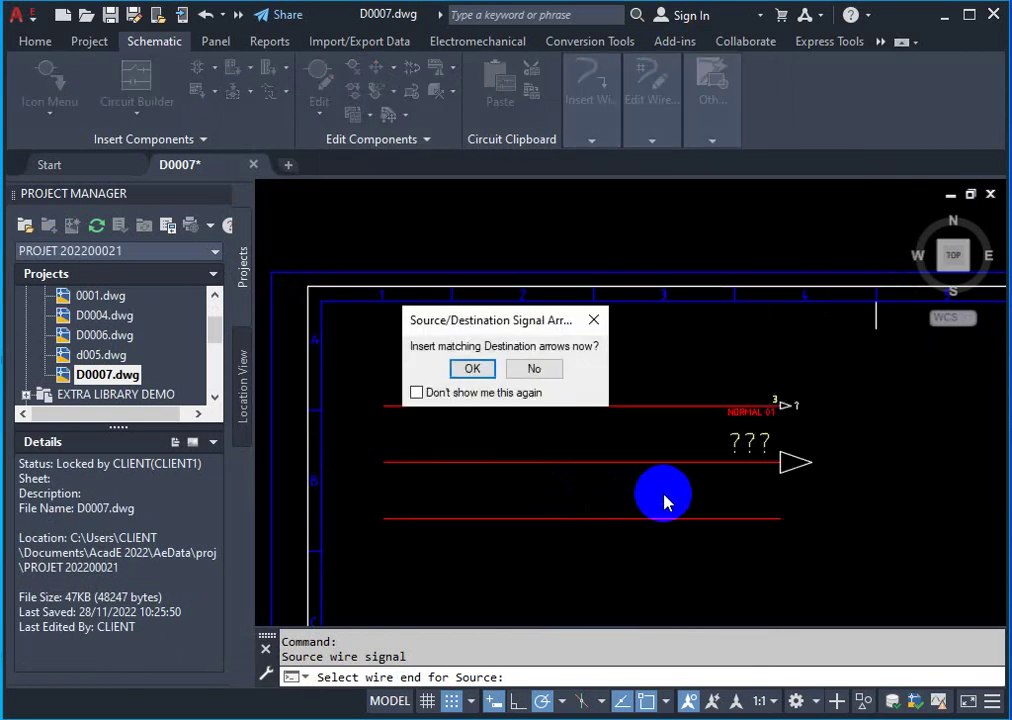
pyautogui.click(478, 372)
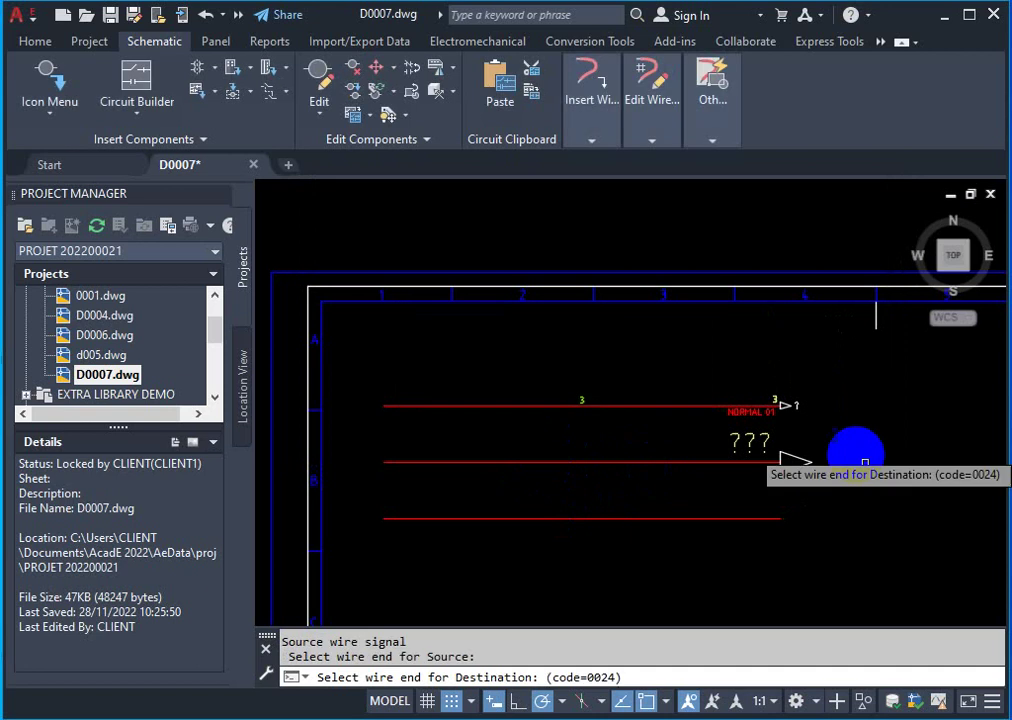
pyautogui.scroll(-4, 786, 443)
pyautogui.scroll(-2, 795, 465)
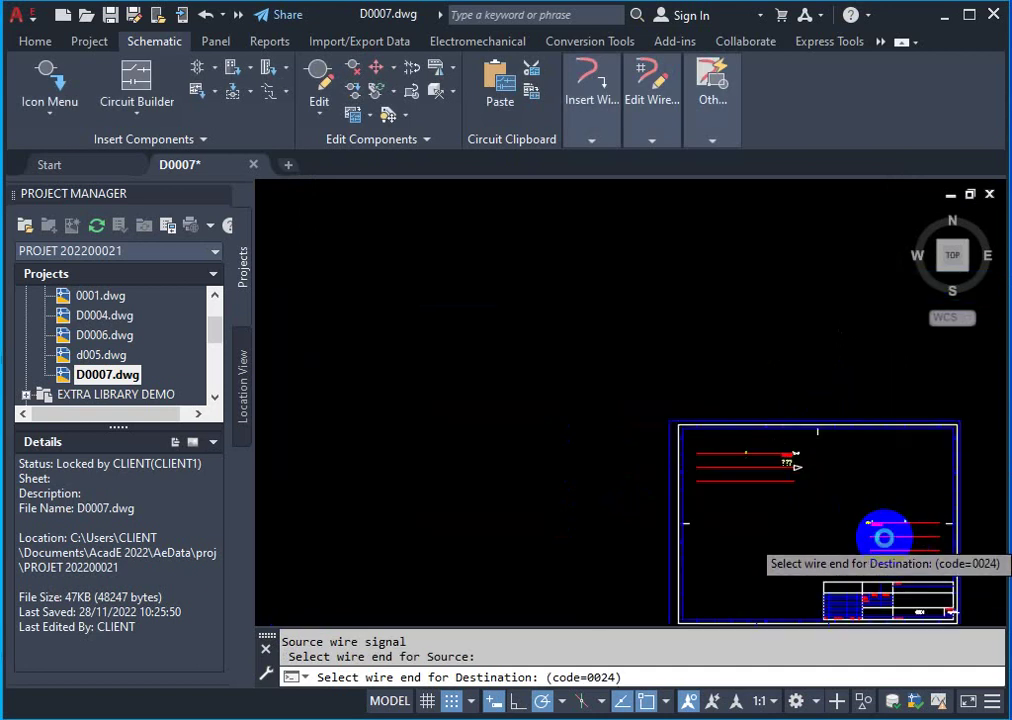
pyautogui.click(884, 536)
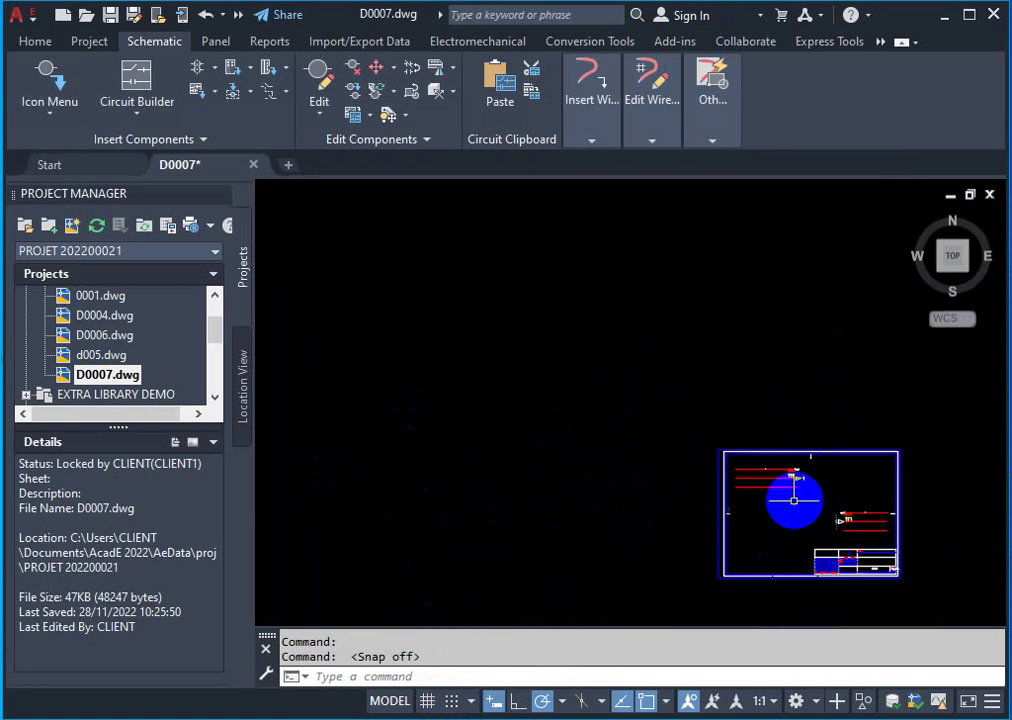
# Tag the individually picked signal wire with wire number 4
pyautogui.scroll(4, 800, 498)
pyautogui.scroll(5, 643, 436)
pyautogui.scroll(-5, 643, 436)
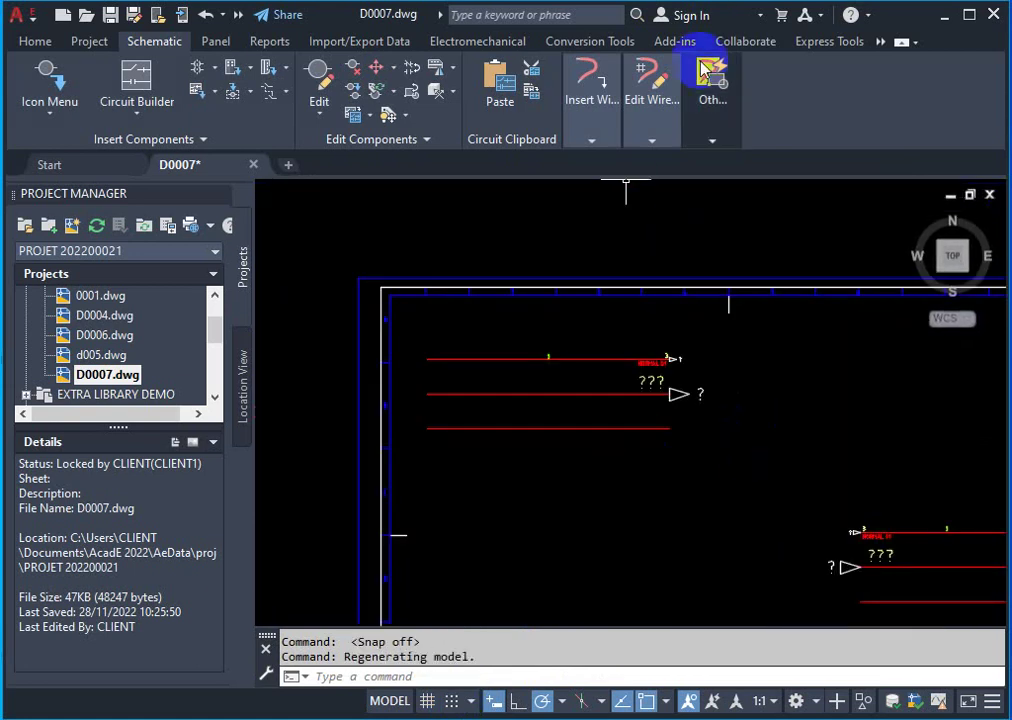
pyautogui.click(589, 122)
pyautogui.click(689, 176)
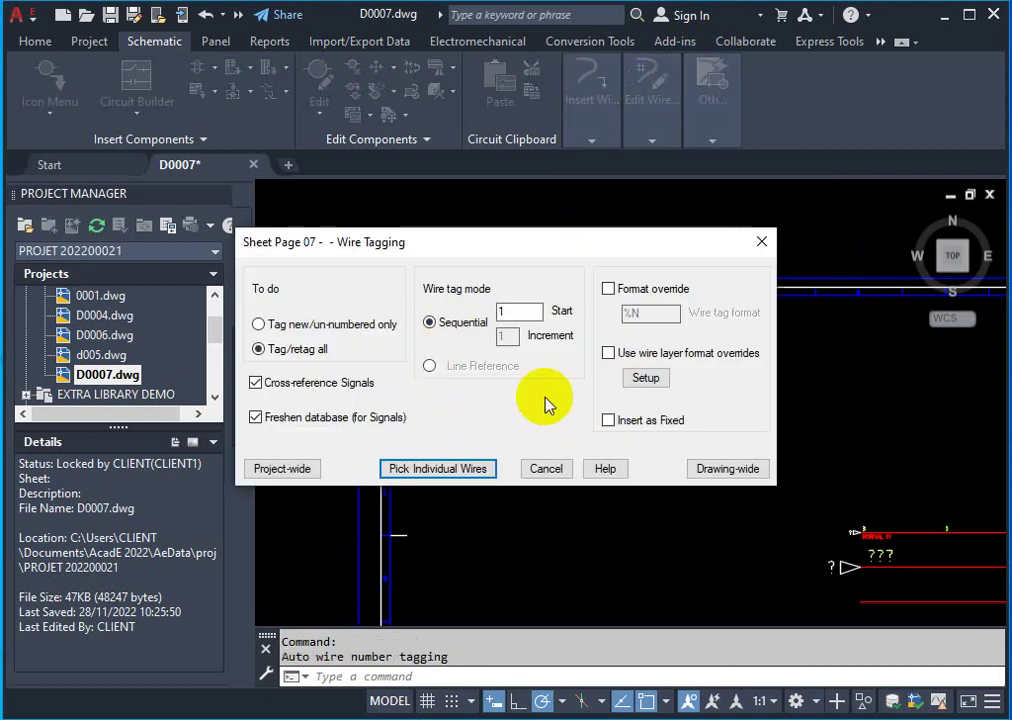
pyautogui.click(466, 466)
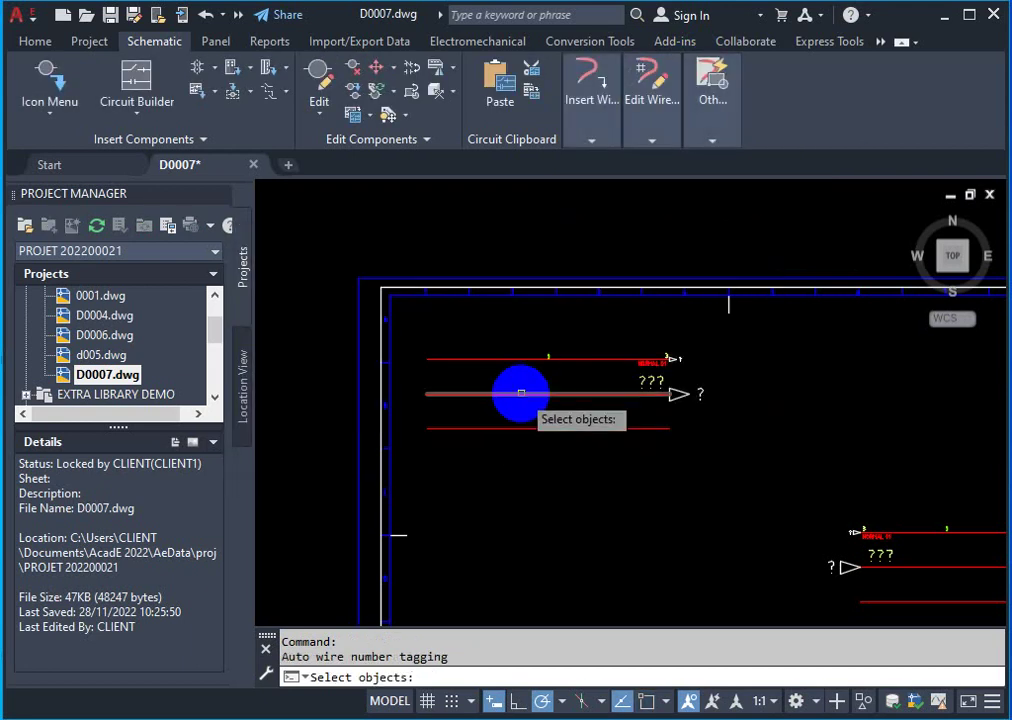
pyautogui.click(520, 393)
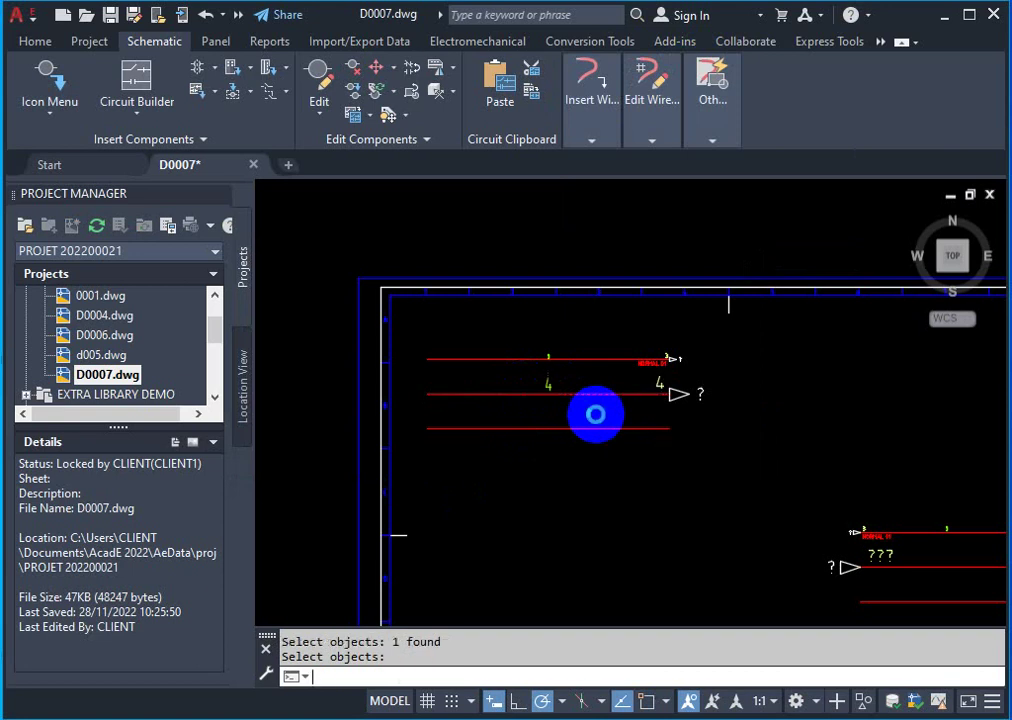
pyautogui.press('Return')
# Zoom around D0007 to check wire 4 on both buses and the ? arrow references
pyautogui.scroll(3, 548, 352)
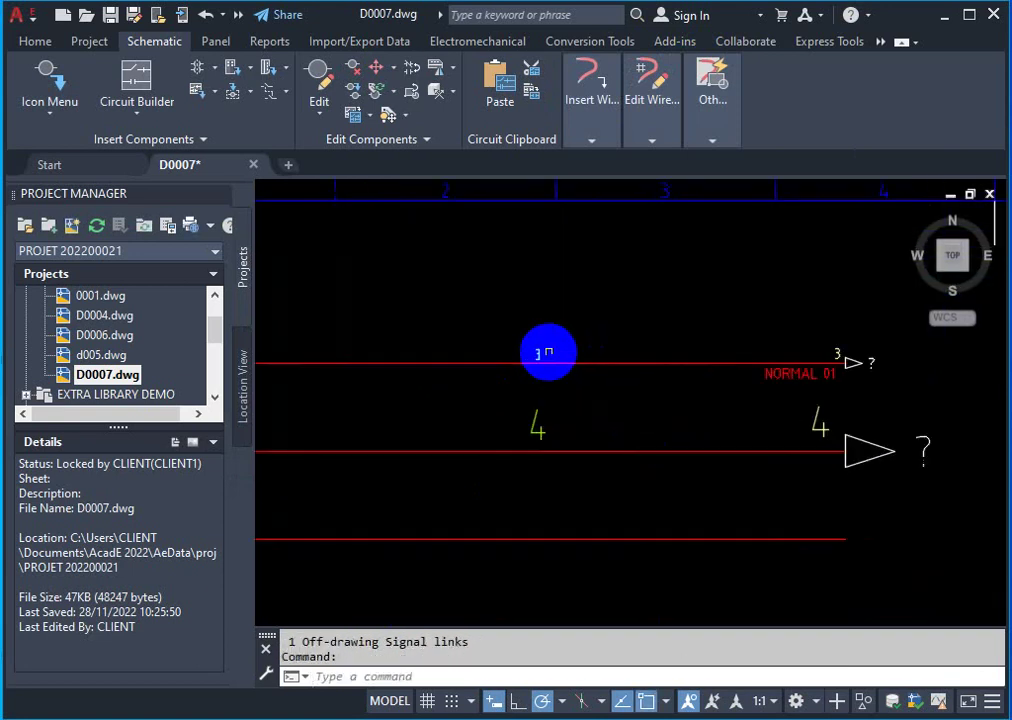
pyautogui.scroll(1, 548, 352)
pyautogui.scroll(-2, 592, 430)
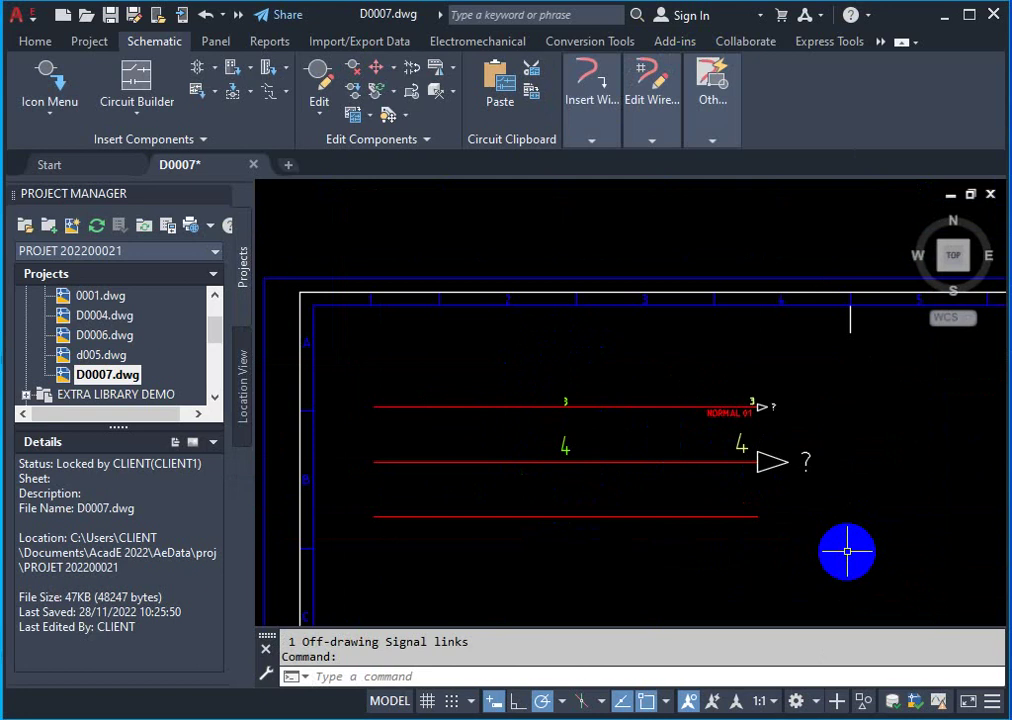
pyautogui.scroll(-2, 897, 501)
pyautogui.scroll(-1, 987, 530)
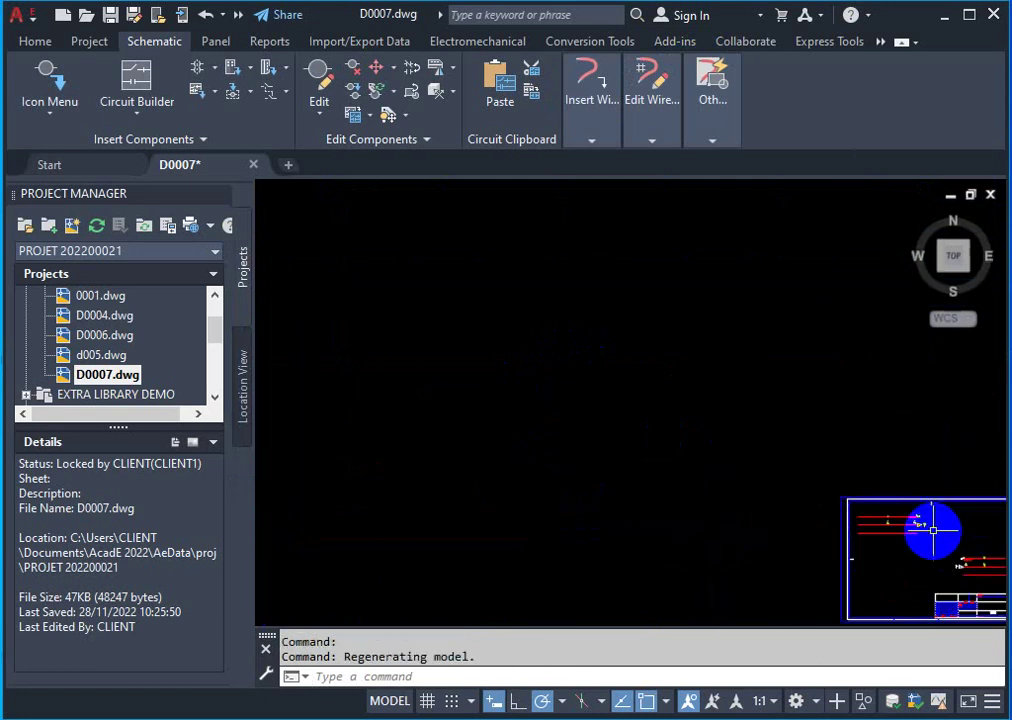
pyautogui.scroll(2, 987, 560)
pyautogui.scroll(2, 983, 560)
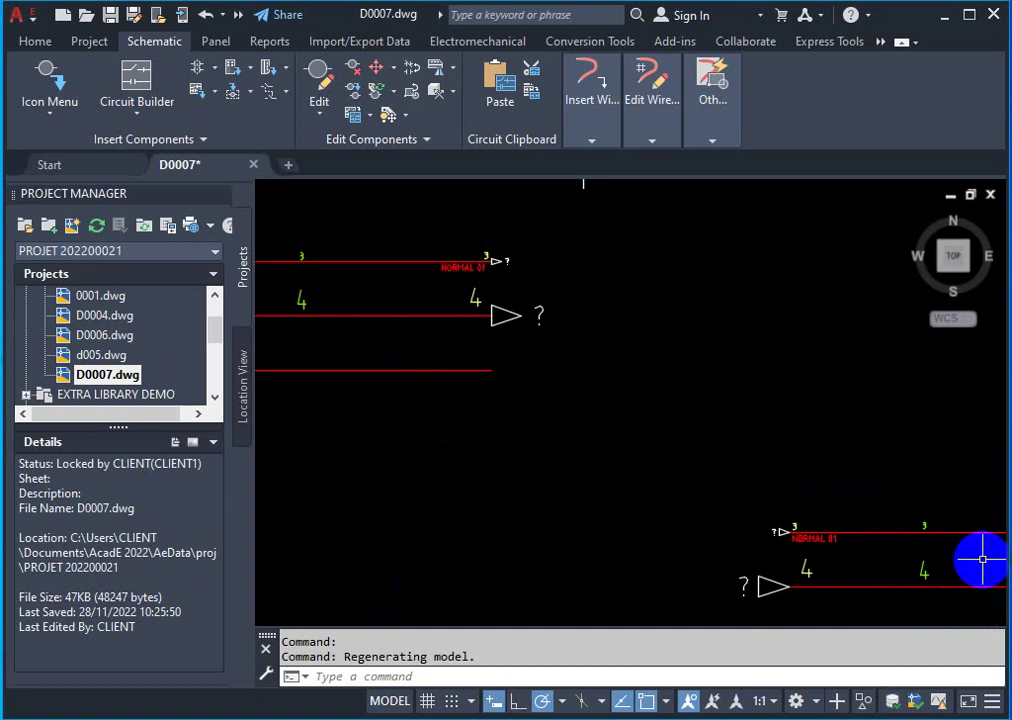
pyautogui.scroll(-2, 983, 560)
pyautogui.scroll(-1, 983, 558)
pyautogui.scroll(-2, 984, 557)
pyautogui.scroll(2, 986, 556)
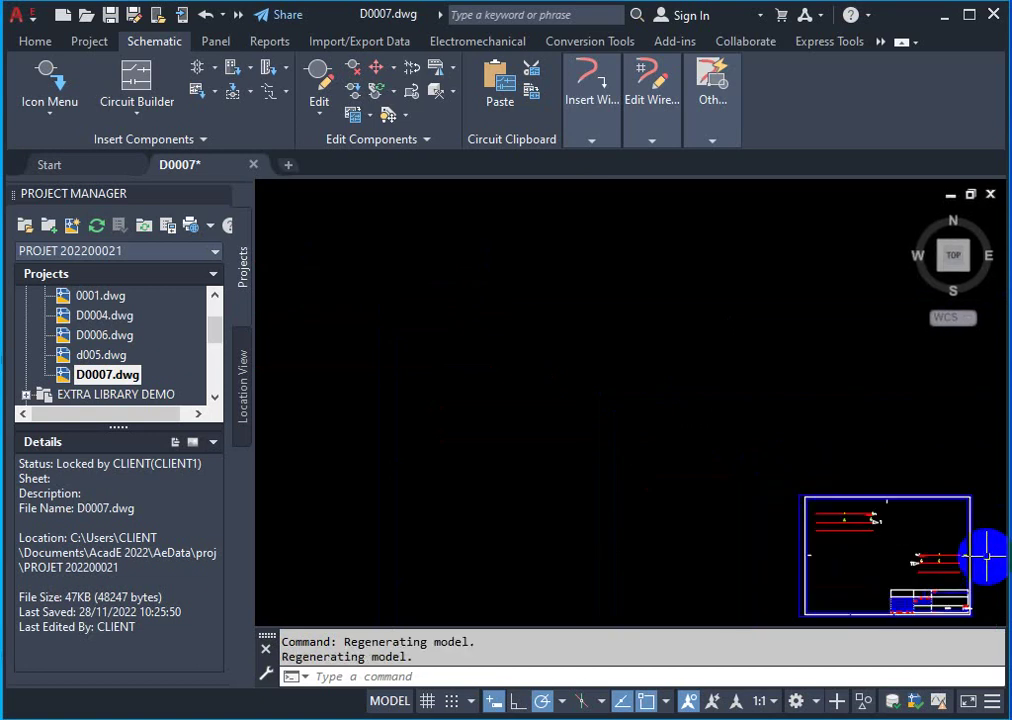
pyautogui.scroll(2, 980, 552)
pyautogui.scroll(4, 975, 549)
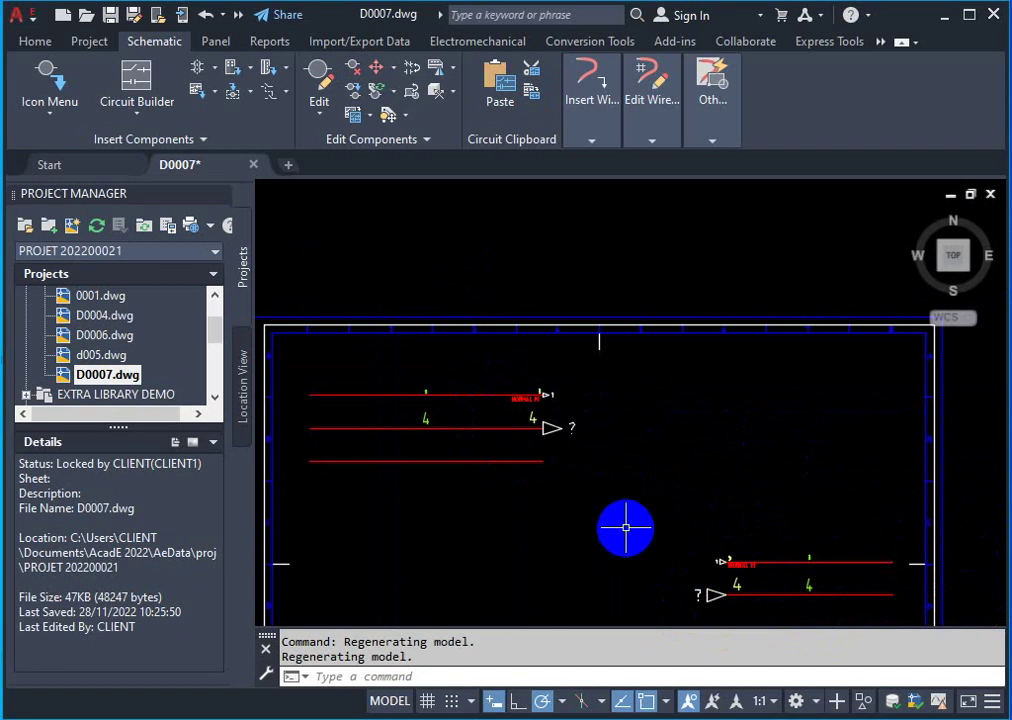
pyautogui.scroll(2, 549, 358)
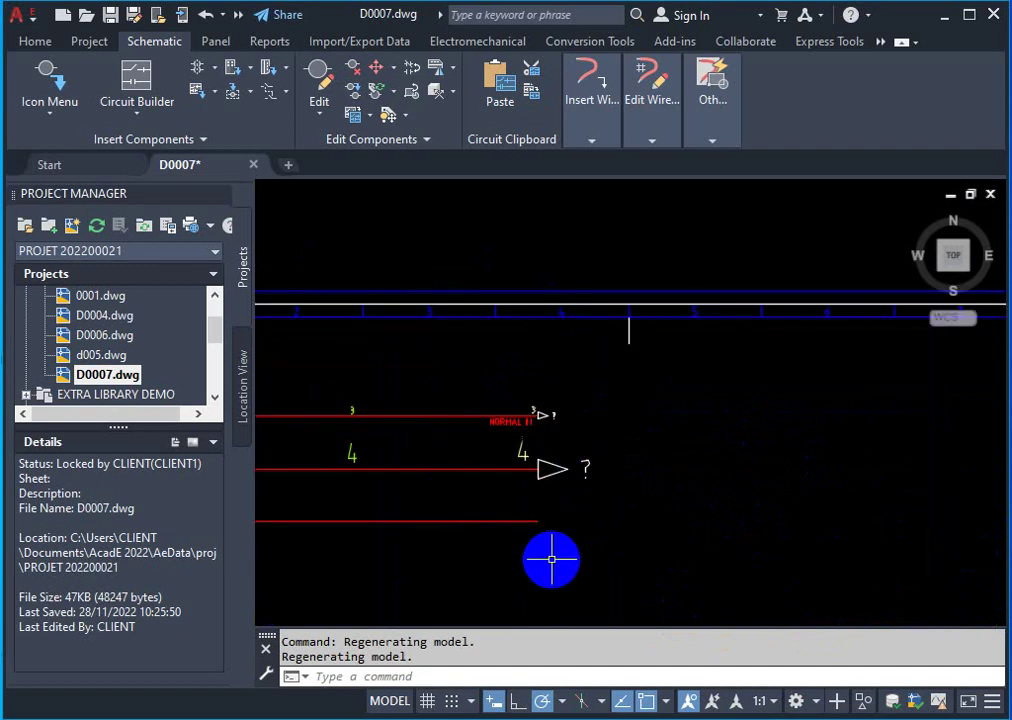
# Select X-Y Grid and open its Setup in D0007's Drawing Format, then cancel both dialogs unchanged
pyautogui.click(133, 376)
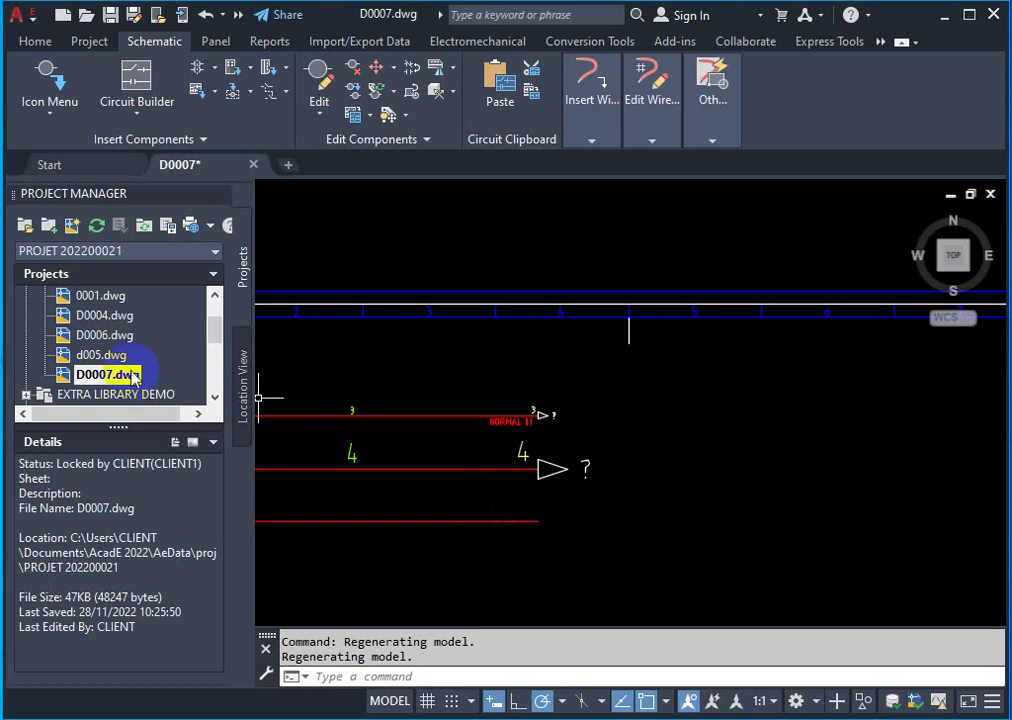
pyautogui.rightClick(133, 376)
pyautogui.moveTo(192, 539)
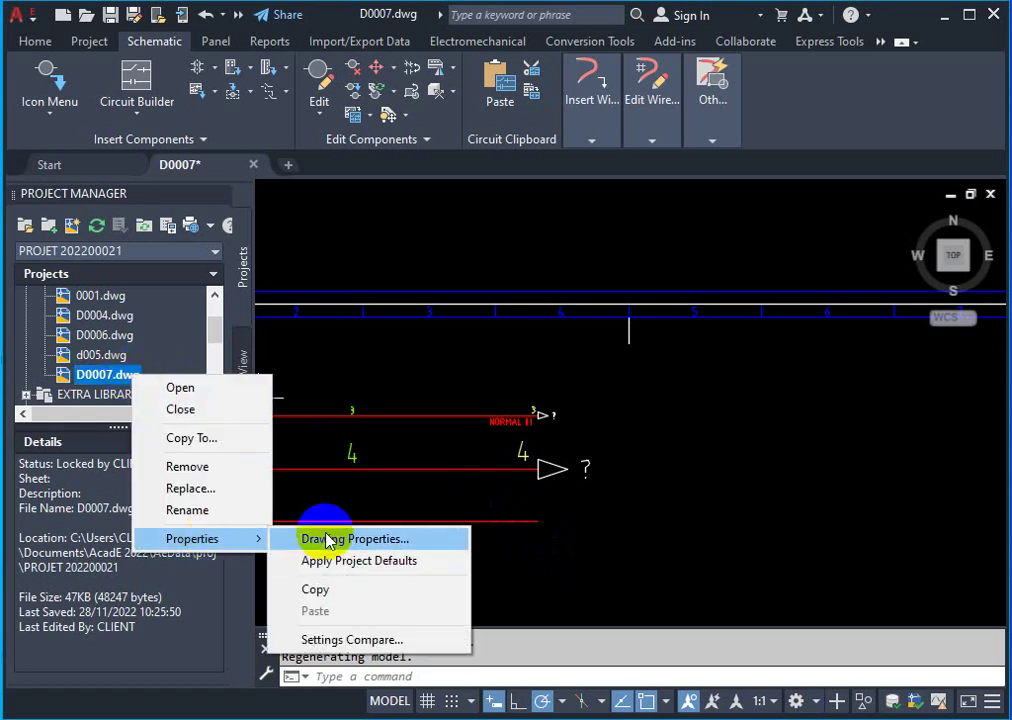
pyautogui.click(329, 541)
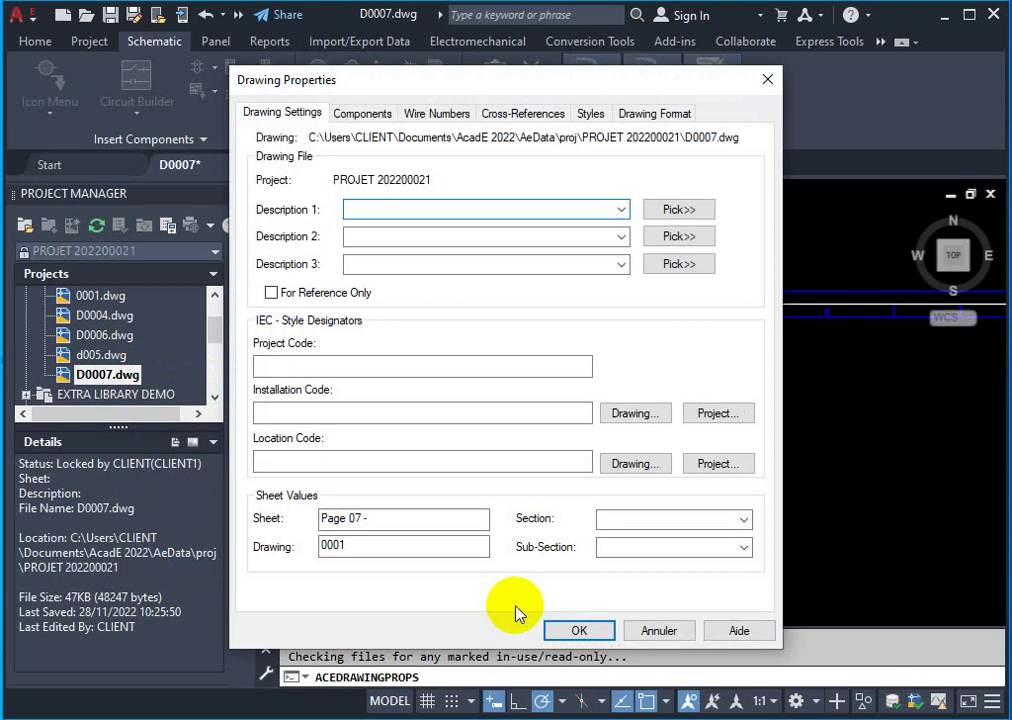
pyautogui.click(634, 113)
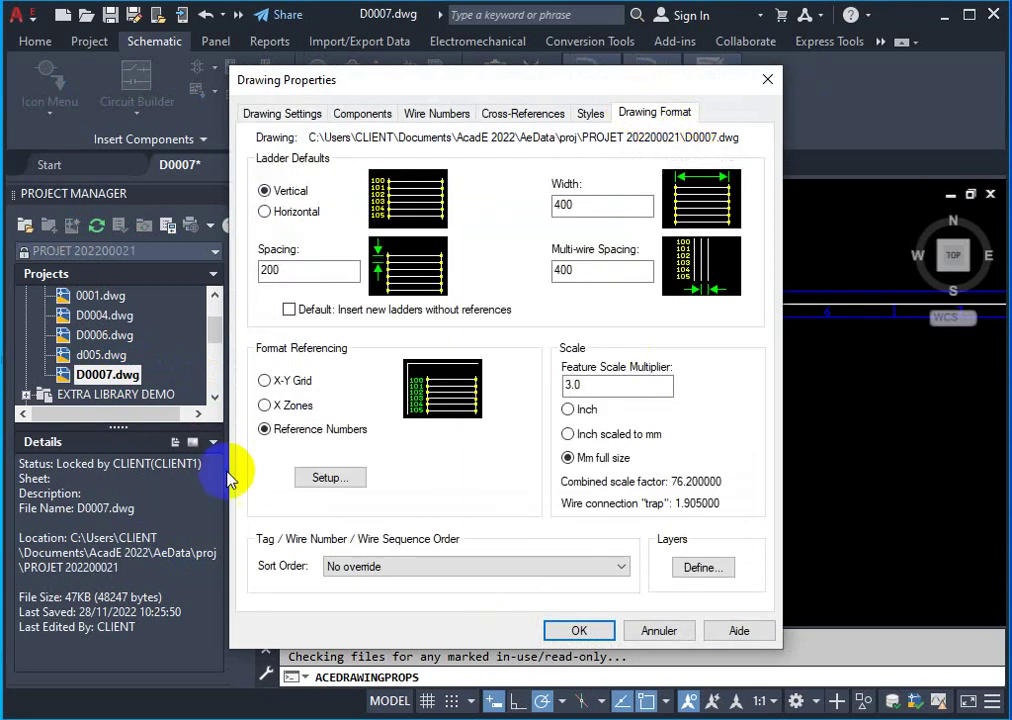
pyautogui.click(265, 381)
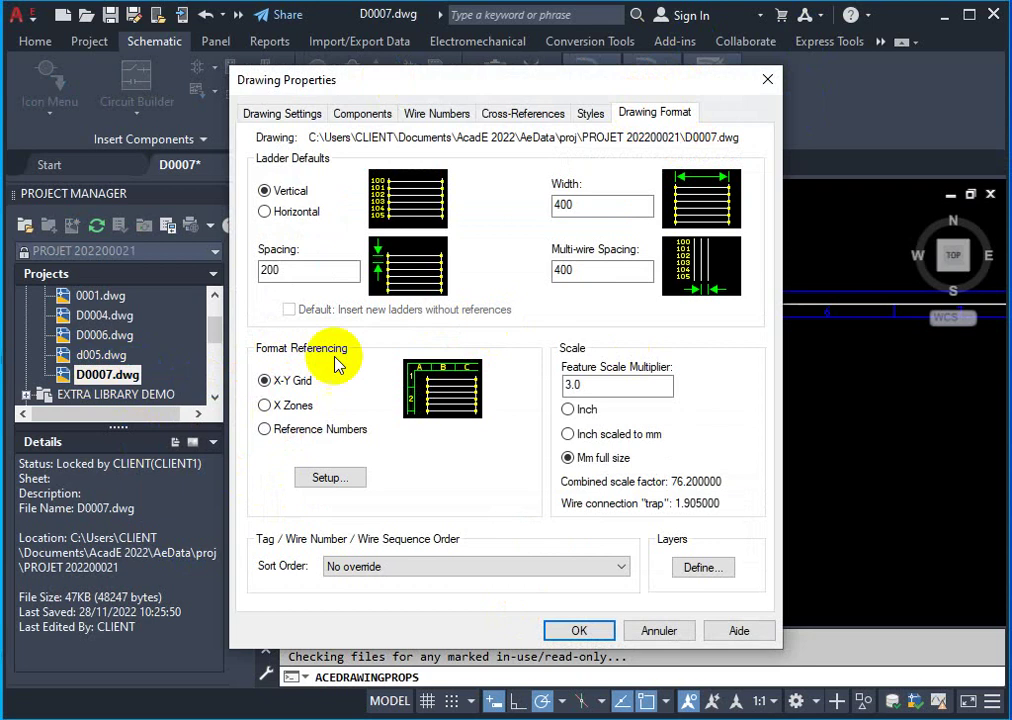
pyautogui.click(325, 478)
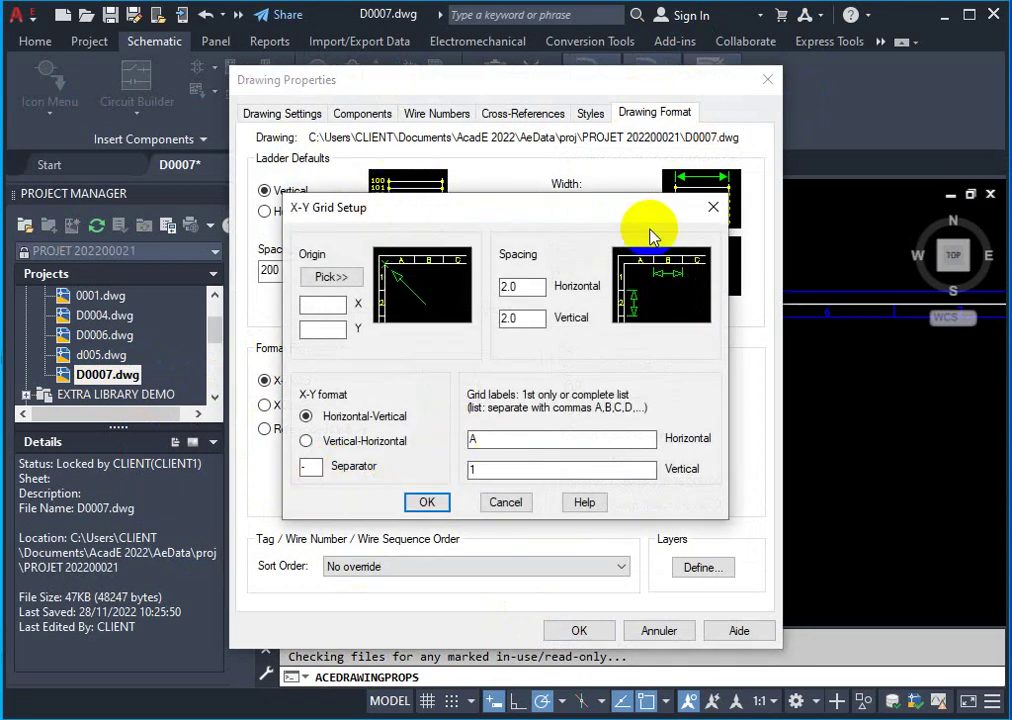
pyautogui.click(713, 207)
pyautogui.click(767, 79)
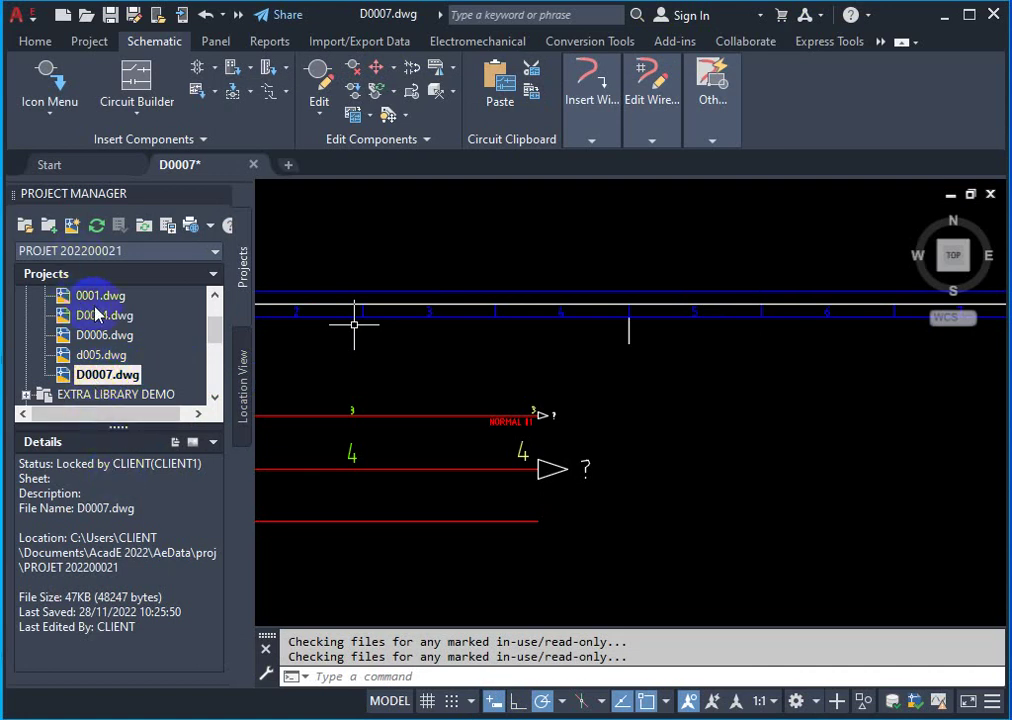
pyautogui.scroll(2, 97, 315)
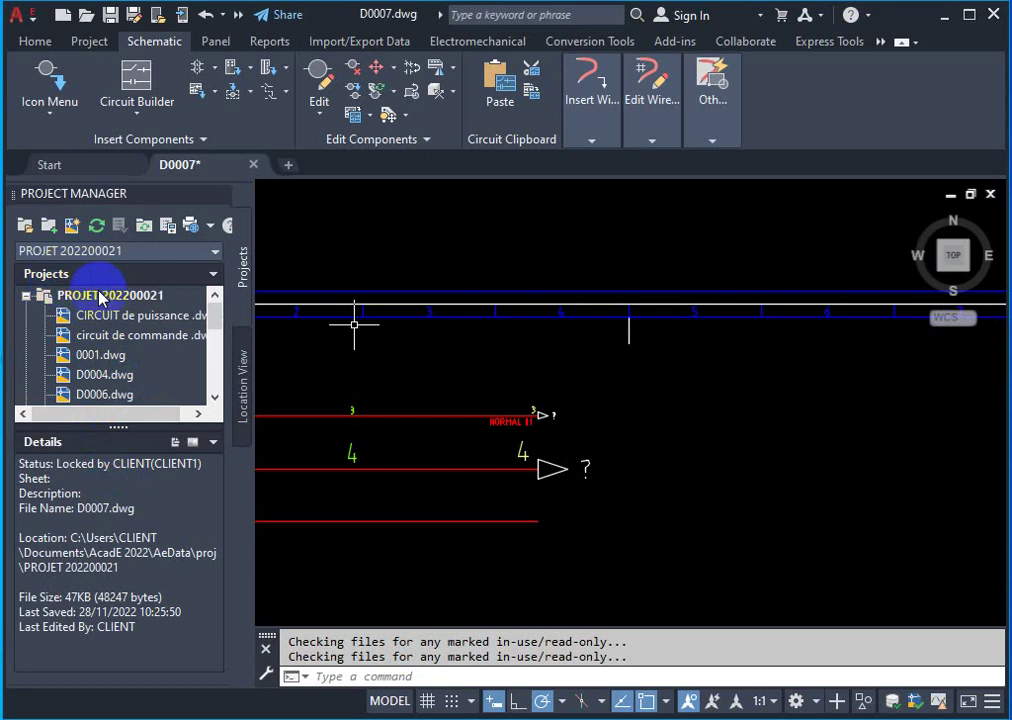
pyautogui.scroll(-1, 97, 305)
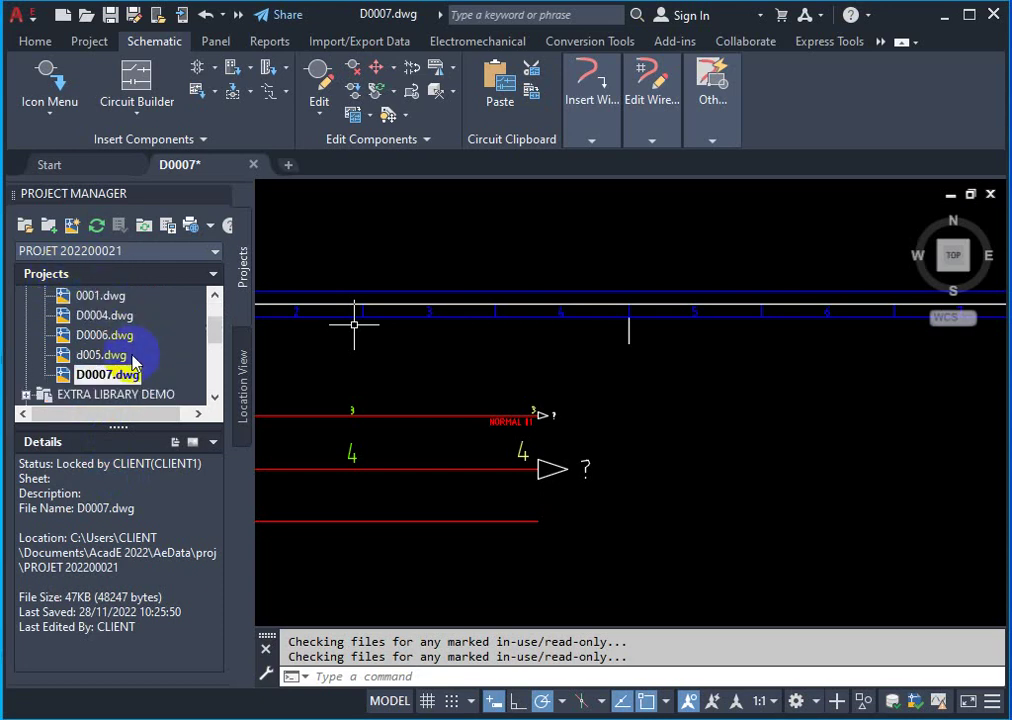
pyautogui.scroll(-1, 110, 355)
# Switch D0007's Drawing Format referencing to X-Y Grid and open the grid Setup
pyautogui.rightClick(110, 318)
pyautogui.moveTo(168, 480)
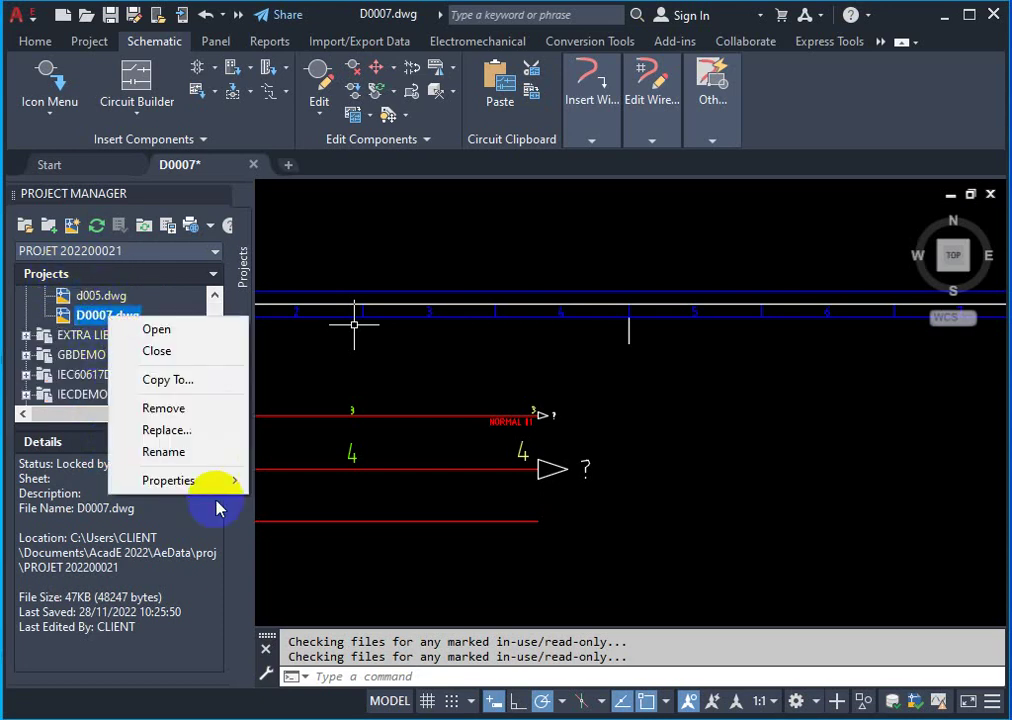
pyautogui.click(268, 480)
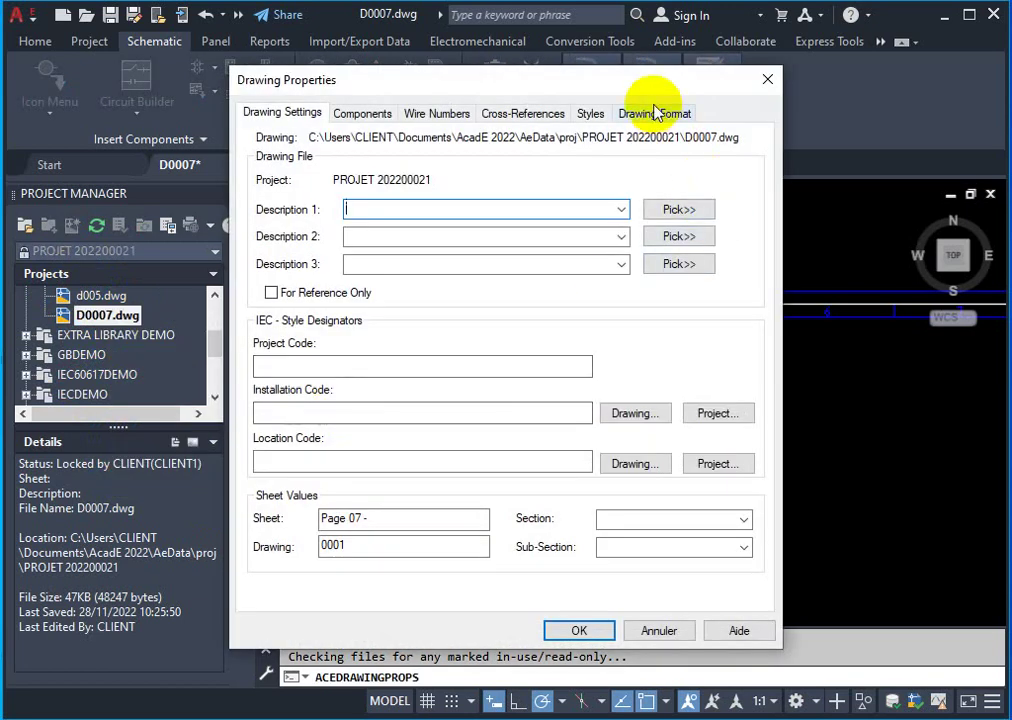
pyautogui.click(652, 113)
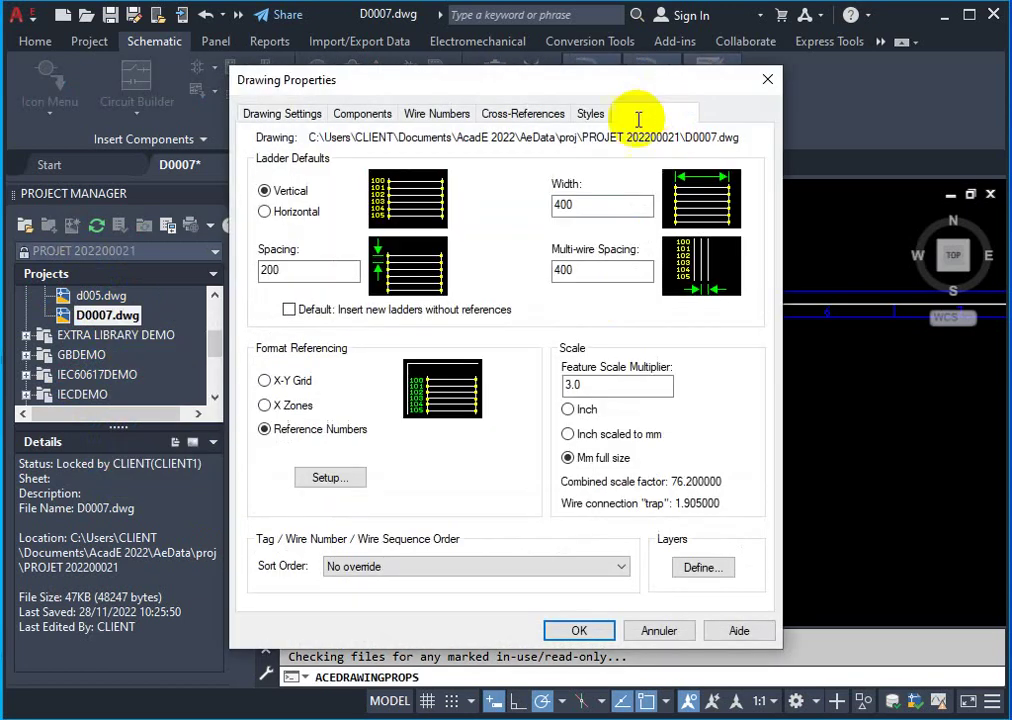
pyautogui.click(290, 382)
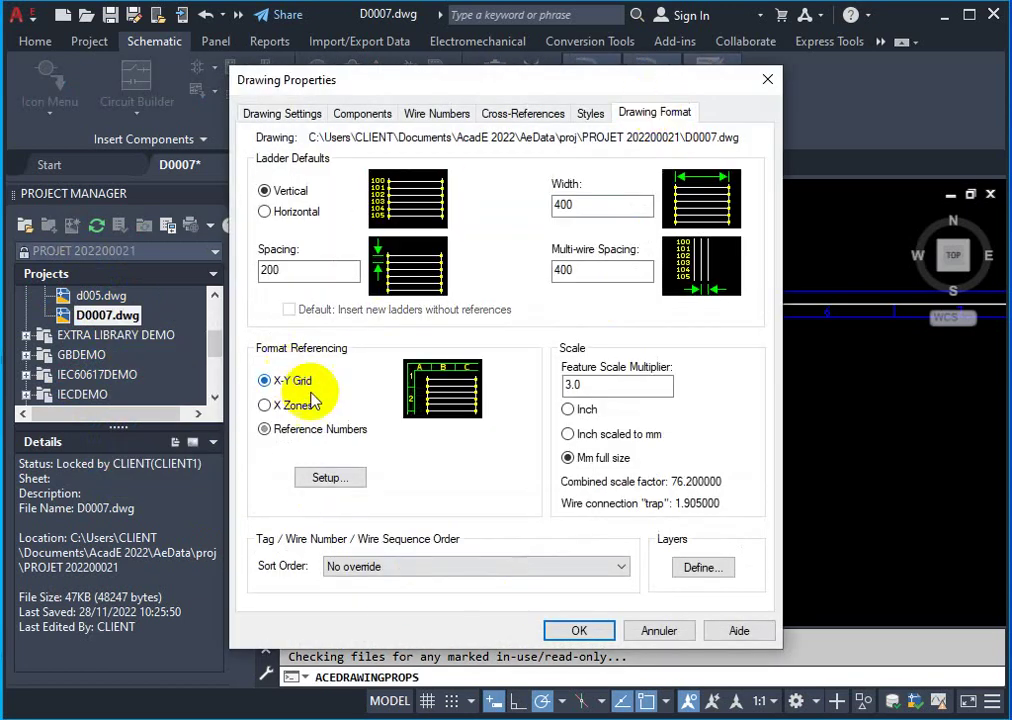
pyautogui.click(330, 477)
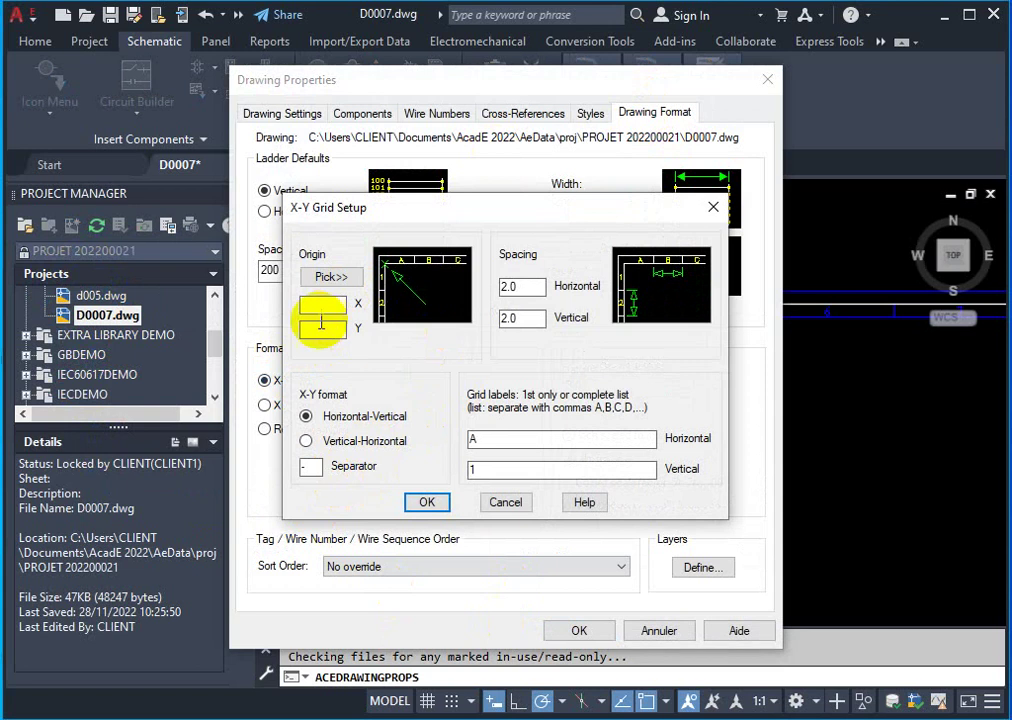
pyautogui.click(705, 215)
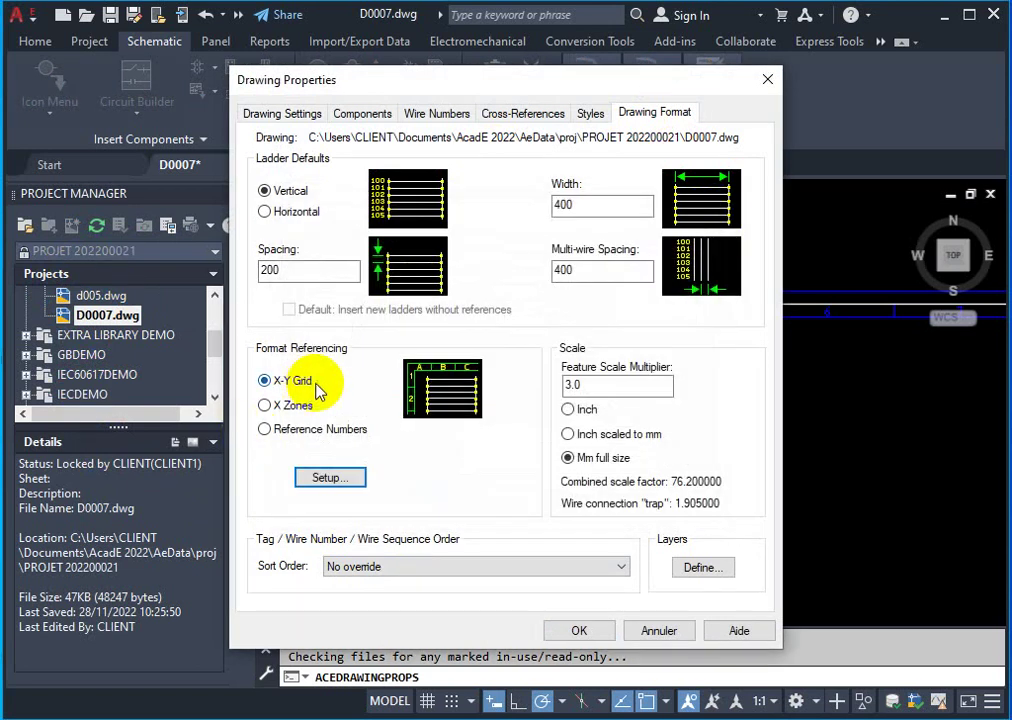
pyautogui.click(328, 477)
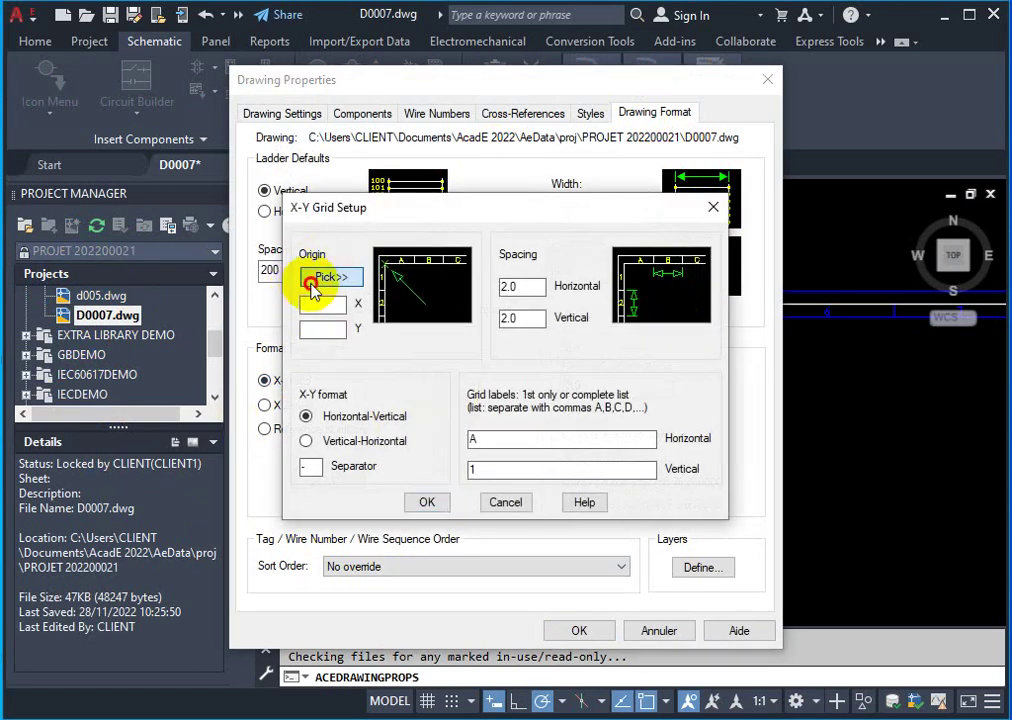
# Pick the X-Y grid origin at the sheet's top-left corner (13, 292)
pyautogui.click(312, 287)
pyautogui.scroll(-3, 459, 413)
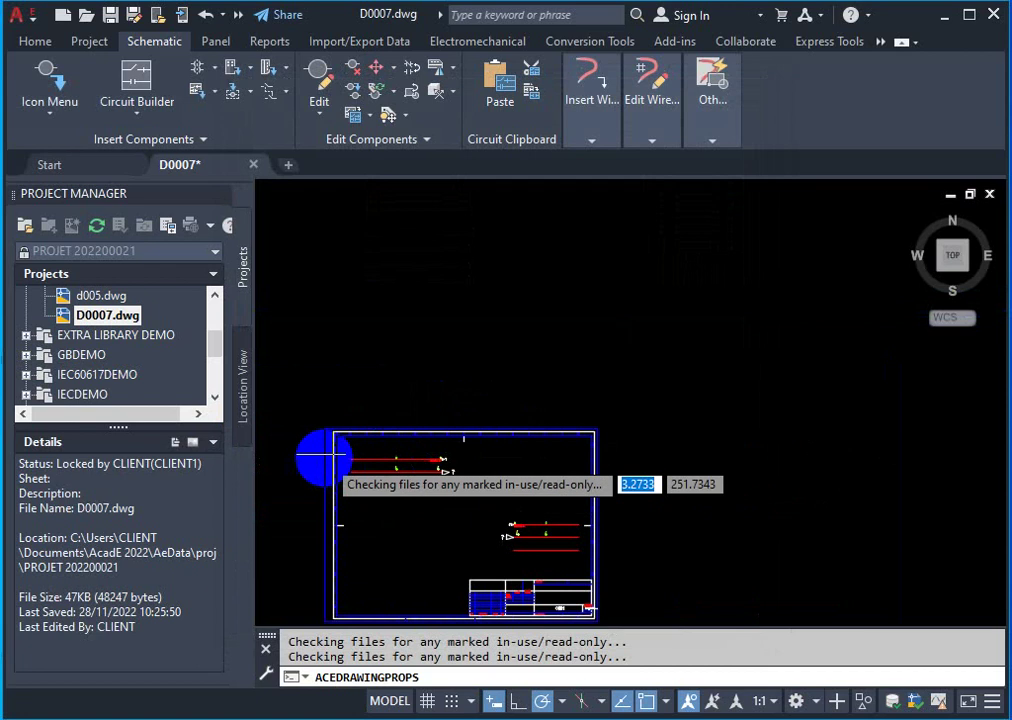
pyautogui.scroll(4, 323, 458)
pyautogui.scroll(-5, 340, 460)
pyautogui.scroll(-4, 370, 505)
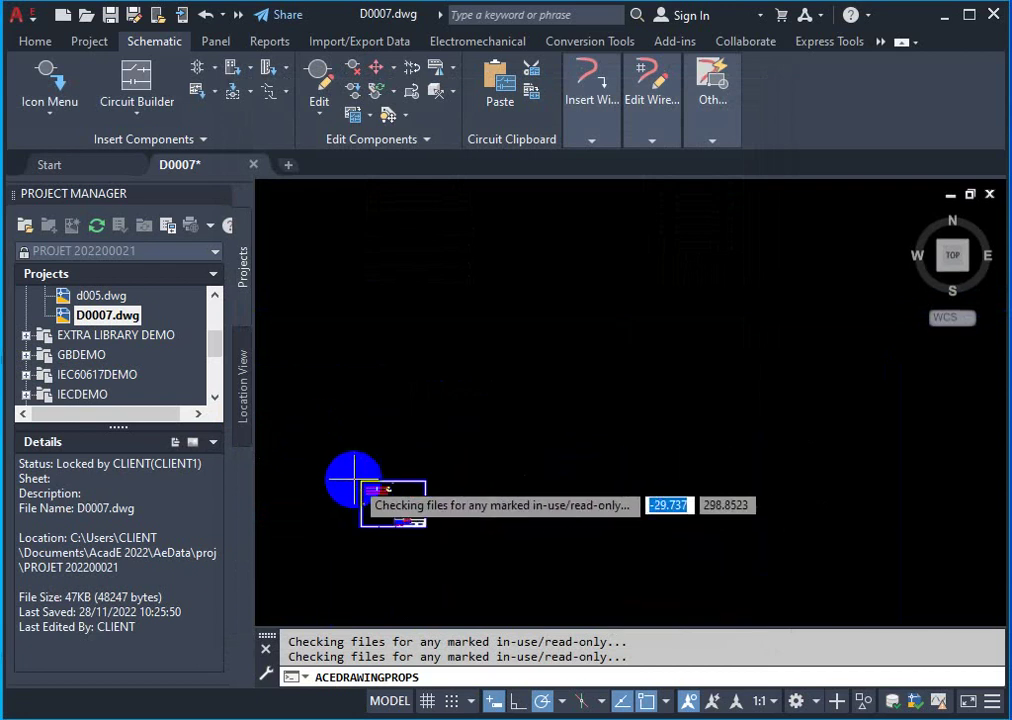
pyautogui.scroll(4, 358, 479)
pyautogui.scroll(3, 380, 495)
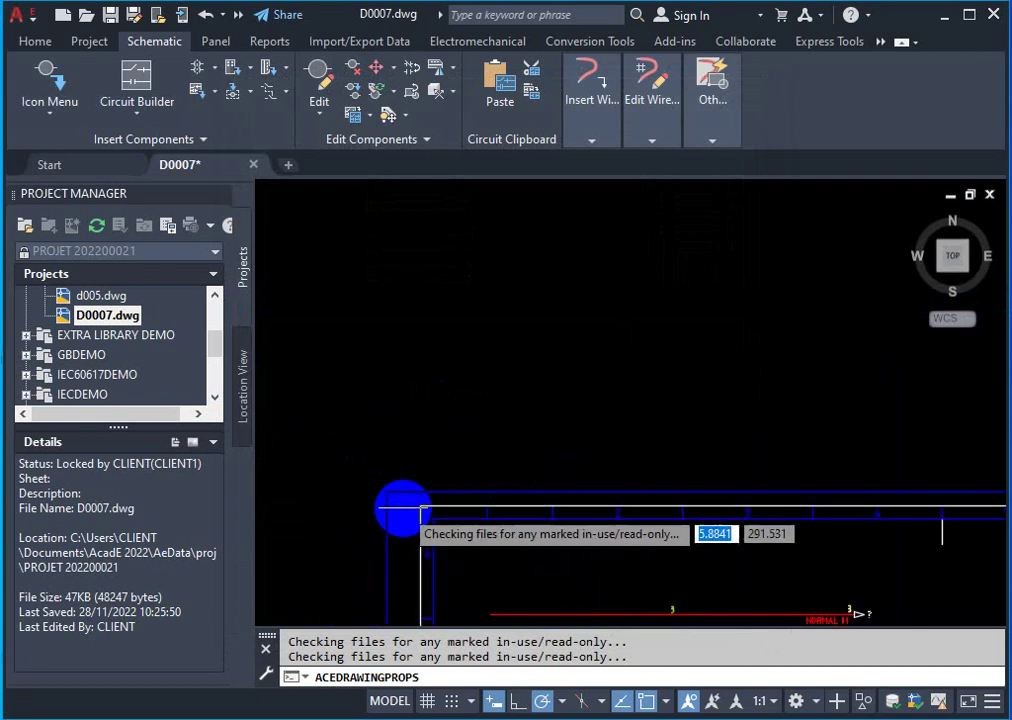
pyautogui.scroll(3, 420, 510)
pyautogui.scroll(2, 436, 501)
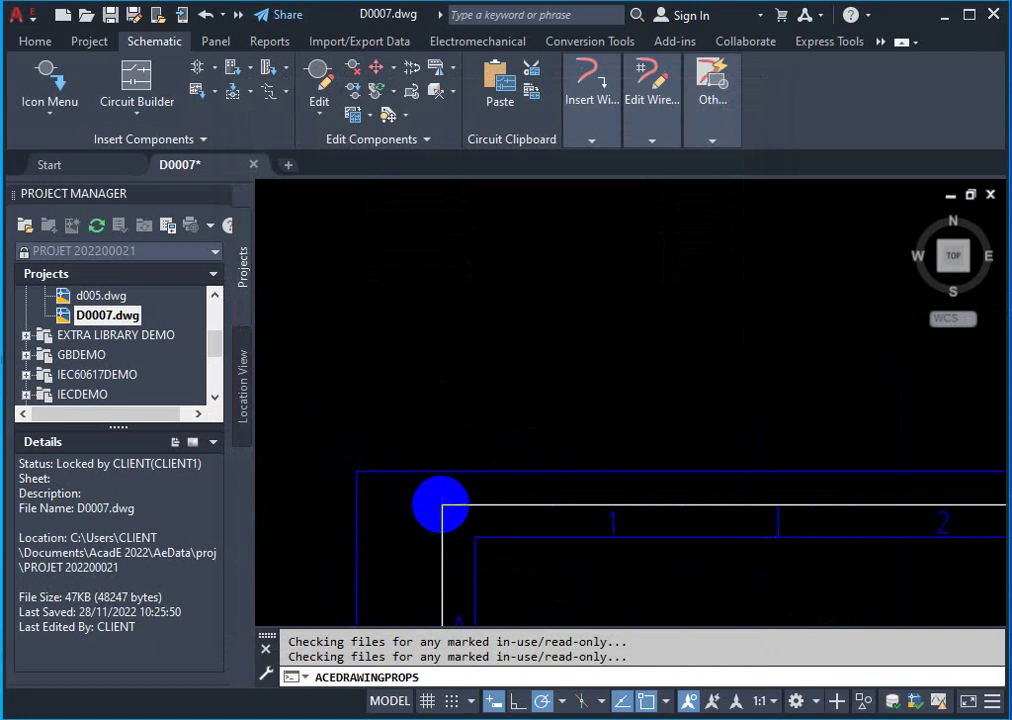
pyautogui.click(441, 505)
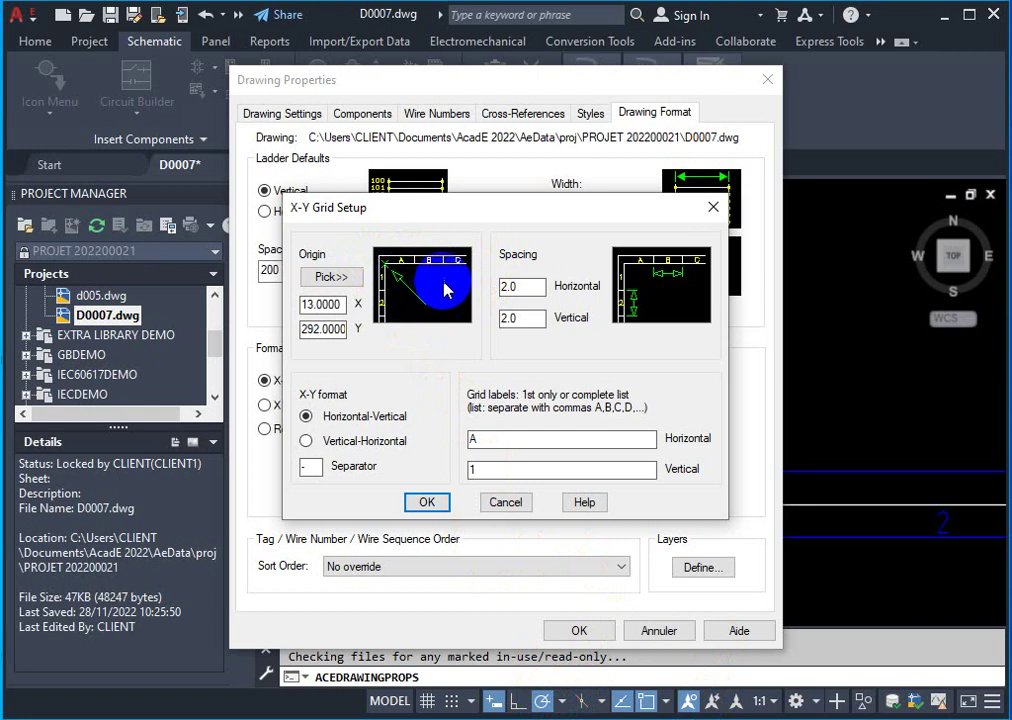
# Confirm the grid setup with 2.0 spacing and apply the drawing properties
pyautogui.click(519, 287)
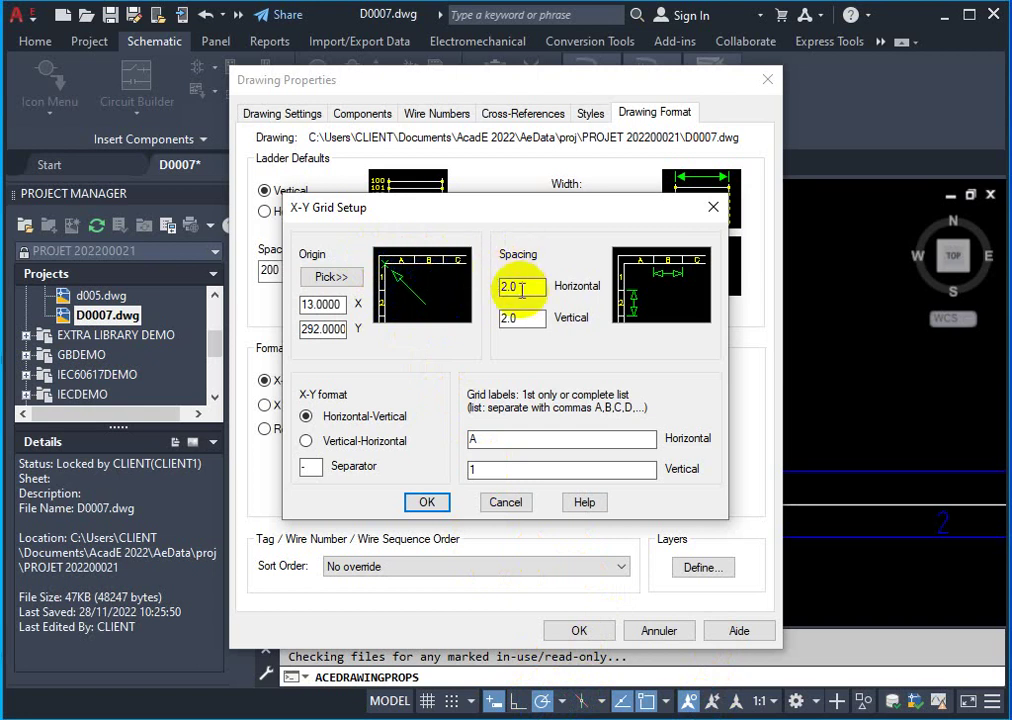
pyautogui.rightClick(447, 283)
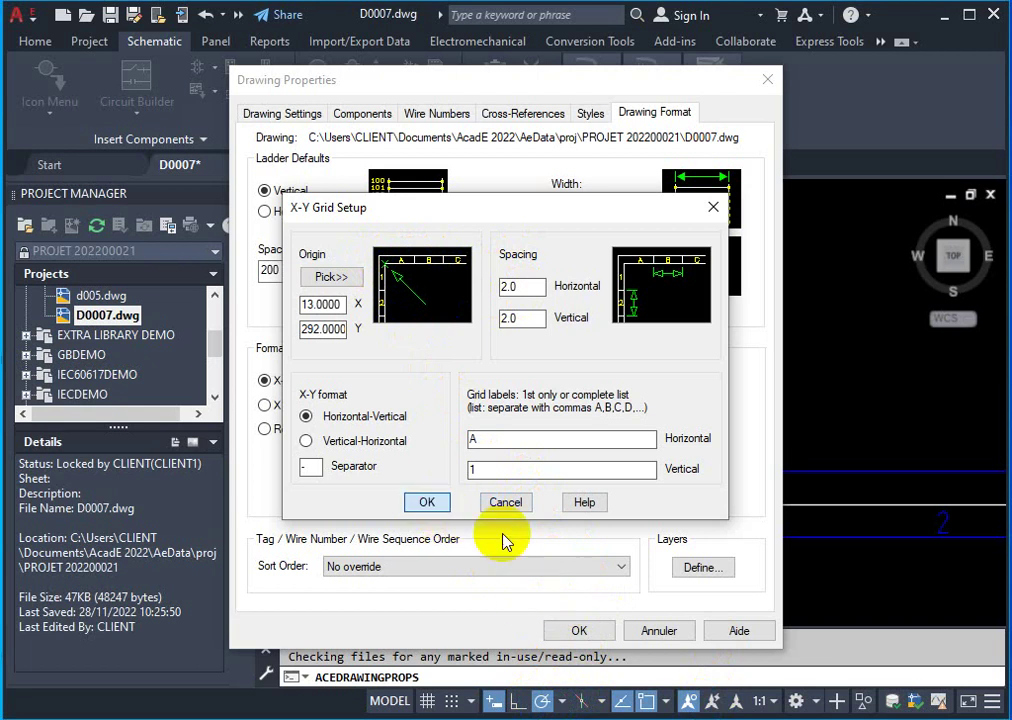
pyautogui.press('Return')
pyautogui.click(579, 632)
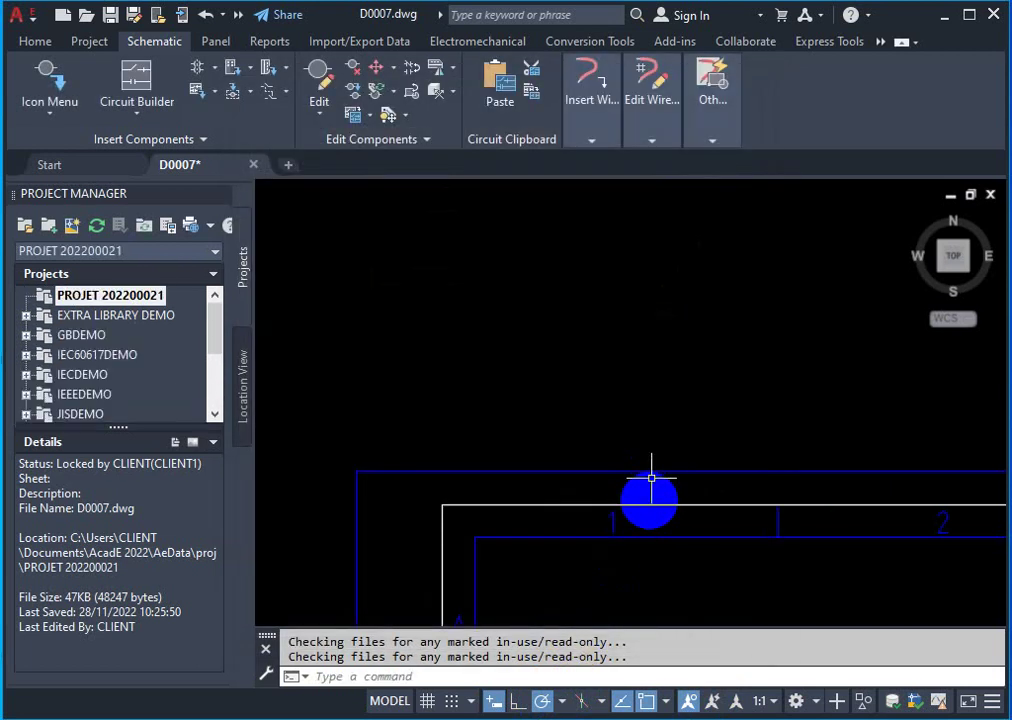
# Zoom around D0007's sheet border and switch to the Home ribbon tab
pyautogui.scroll(-2, 651, 480)
pyautogui.scroll(-2, 660, 481)
pyautogui.scroll(-2, 662, 477)
pyautogui.scroll(-2, 700, 510)
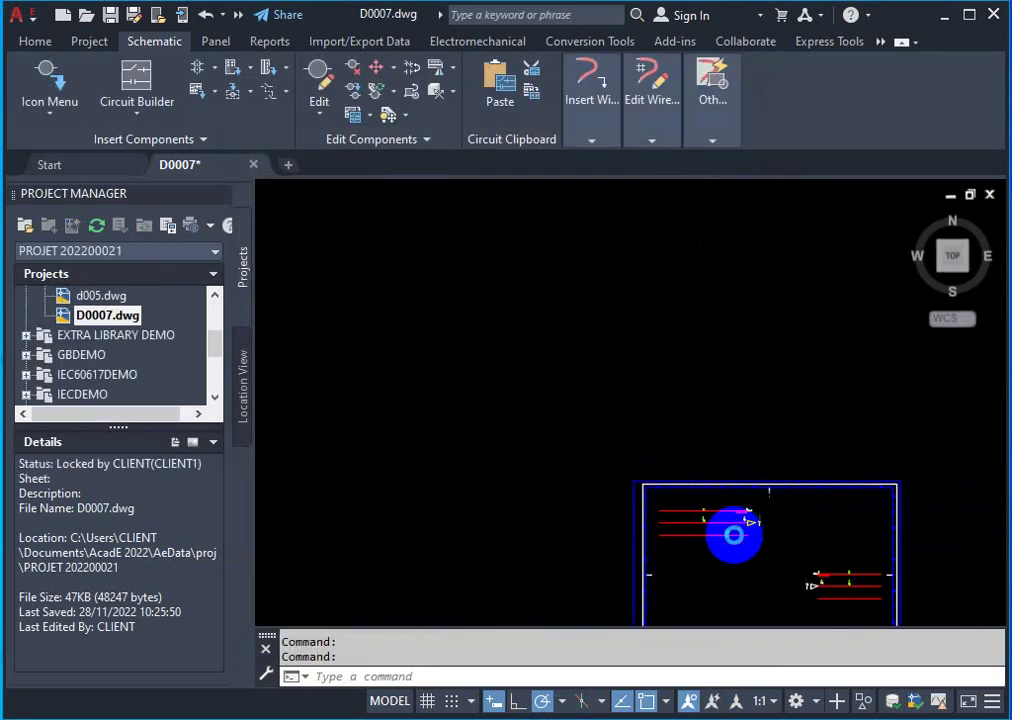
pyautogui.scroll(2, 730, 532)
pyautogui.scroll(2, 700, 510)
pyautogui.scroll(2, 508, 325)
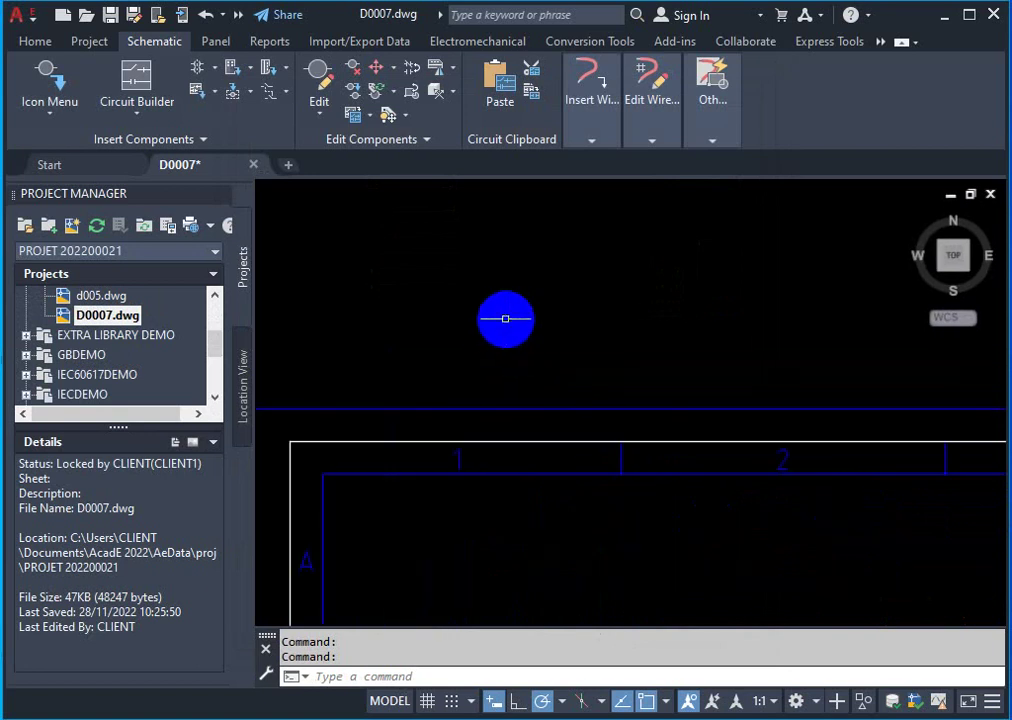
pyautogui.scroll(-2, 500, 330)
pyautogui.scroll(-1, 520, 318)
pyautogui.scroll(2, 549, 326)
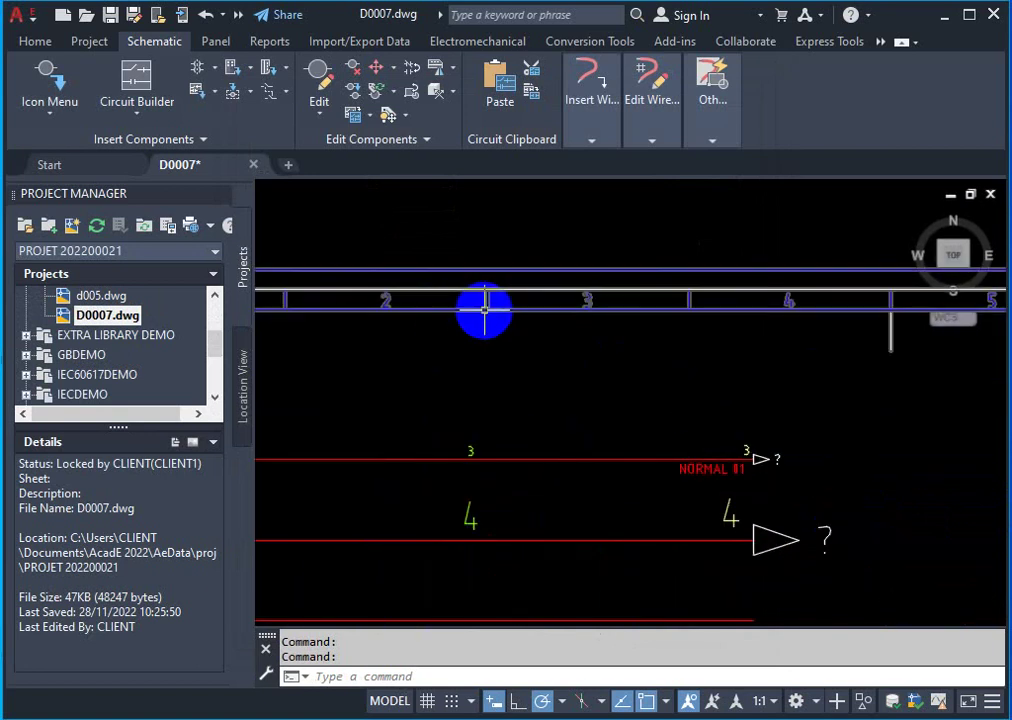
pyautogui.click(35, 44)
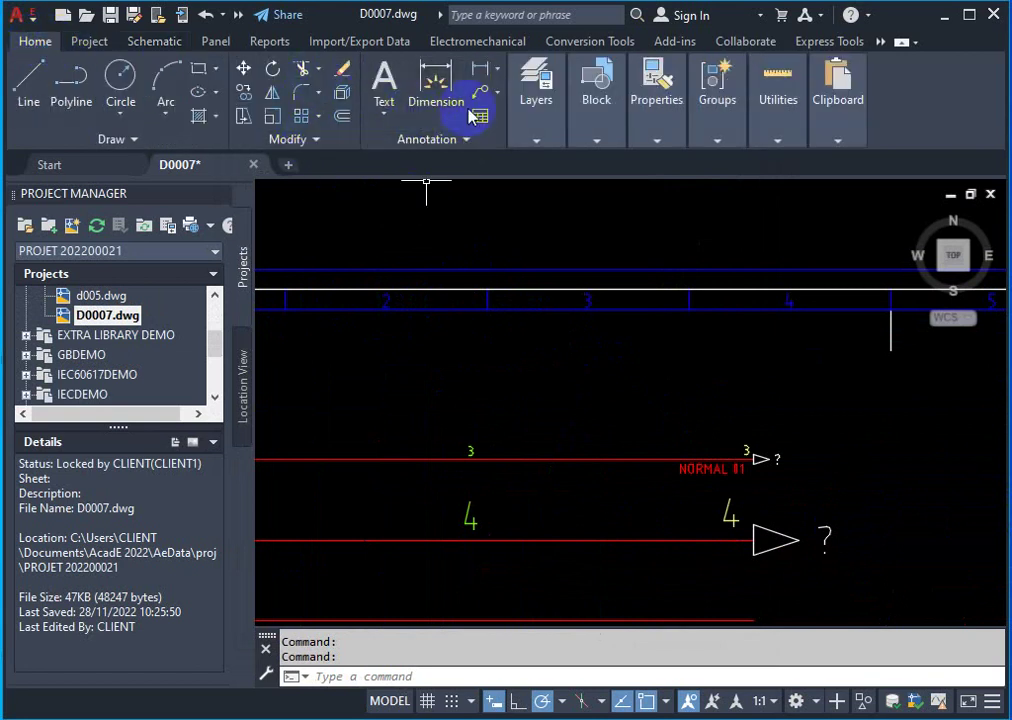
# Place a linear dimension from column 1's edge to the column 2/3 divider, reading 50,6094
pyautogui.click(480, 70)
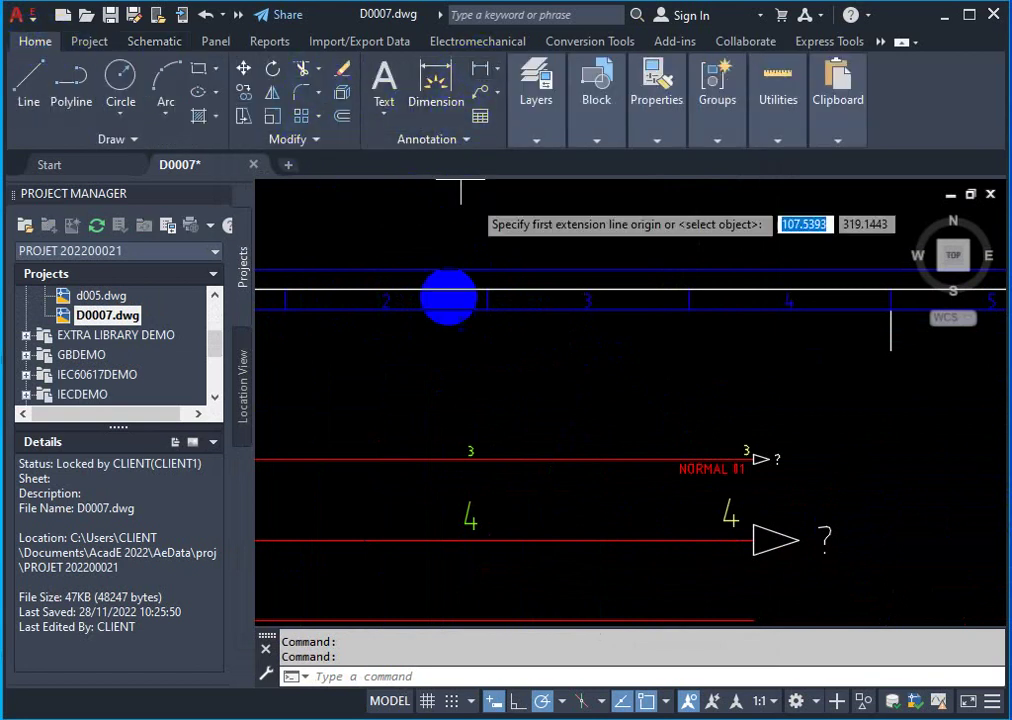
pyautogui.click(283, 310)
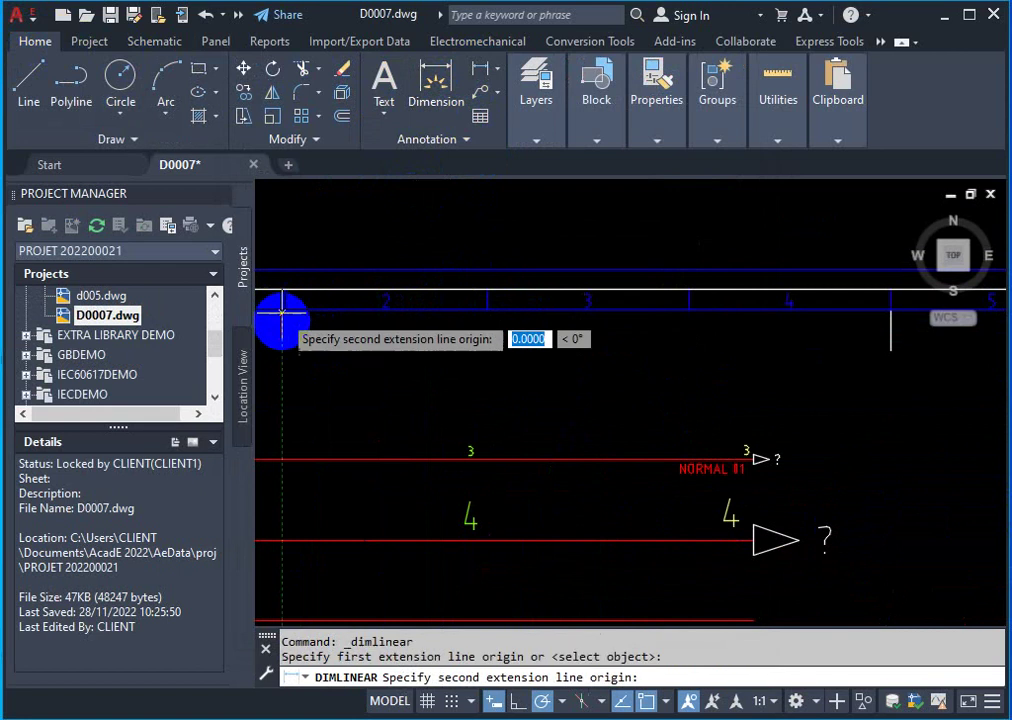
pyautogui.click(487, 310)
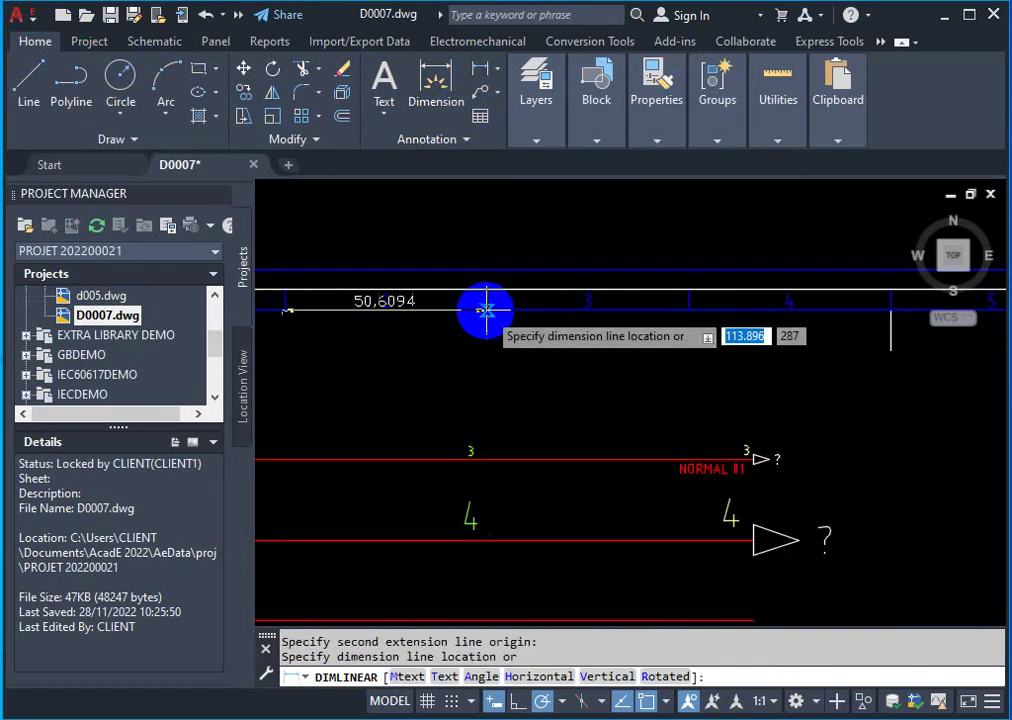
pyautogui.click(476, 373)
pyautogui.scroll(4, 328, 355)
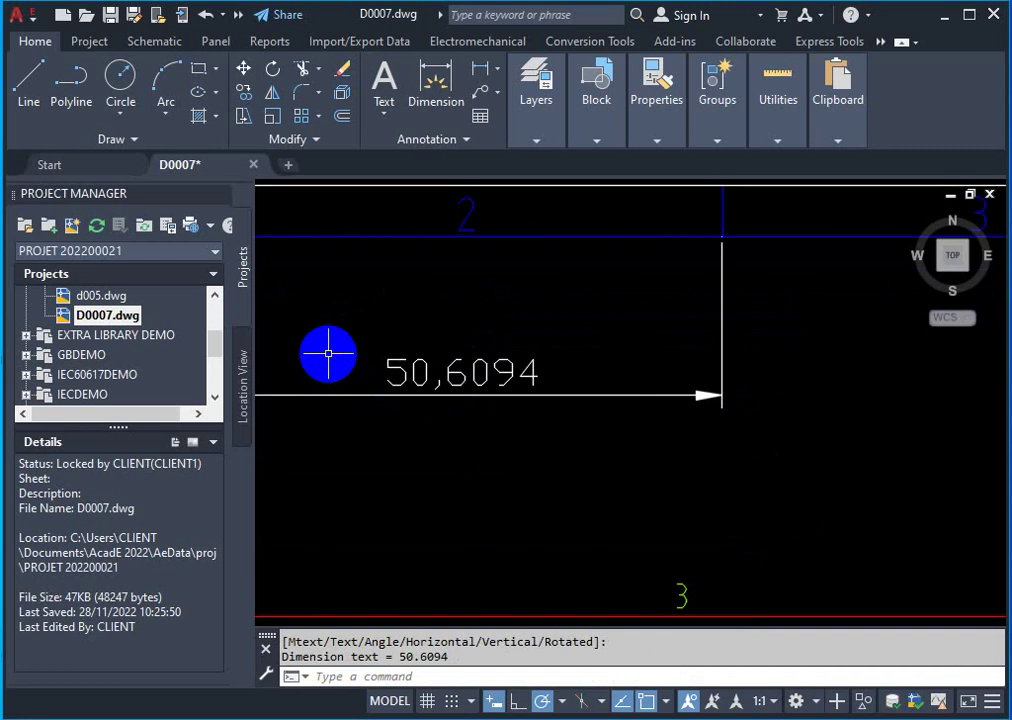
pyautogui.scroll(-2, 428, 370)
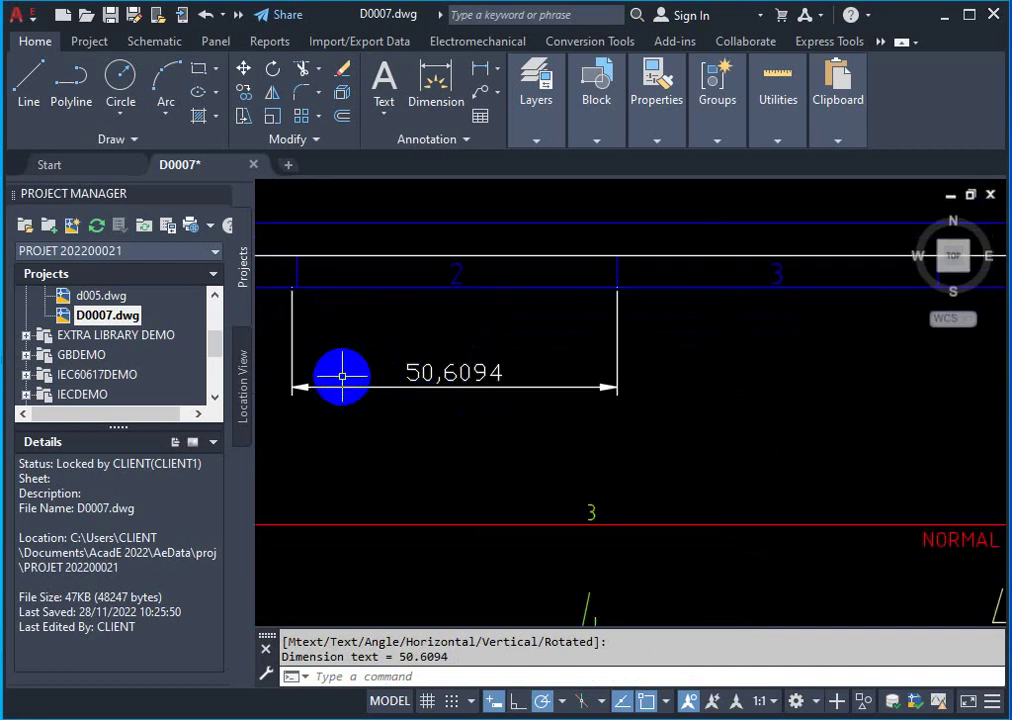
# Undo the 50,6094 dimension and instead dimension grid ticks 1 to 2 as exactly 50
pyautogui.click(206, 15)
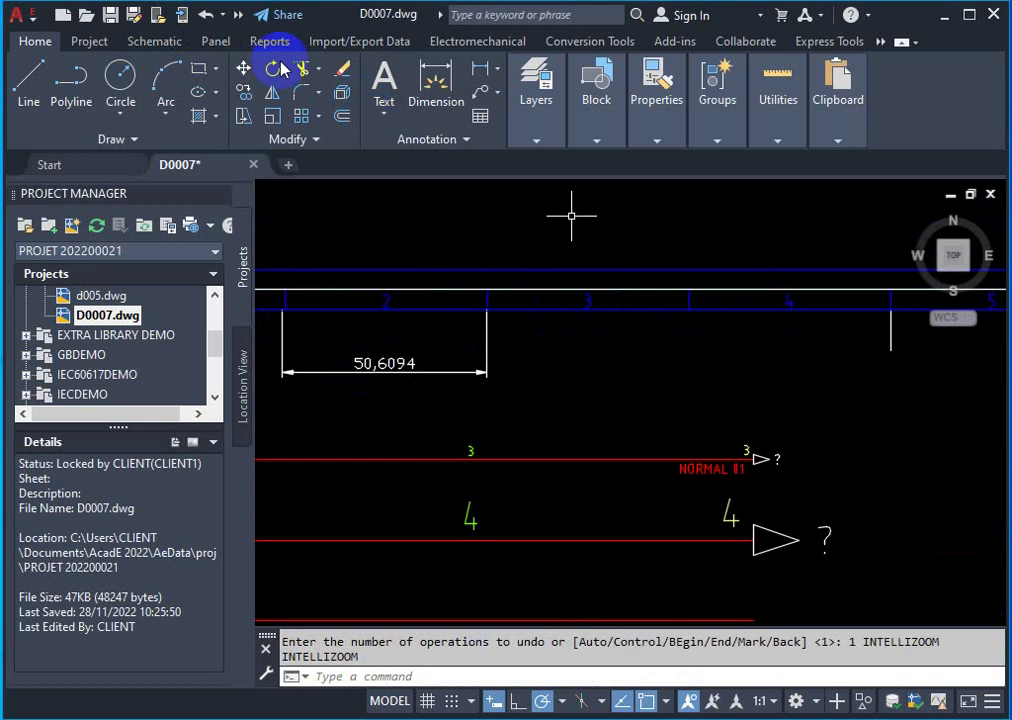
pyautogui.click(206, 15)
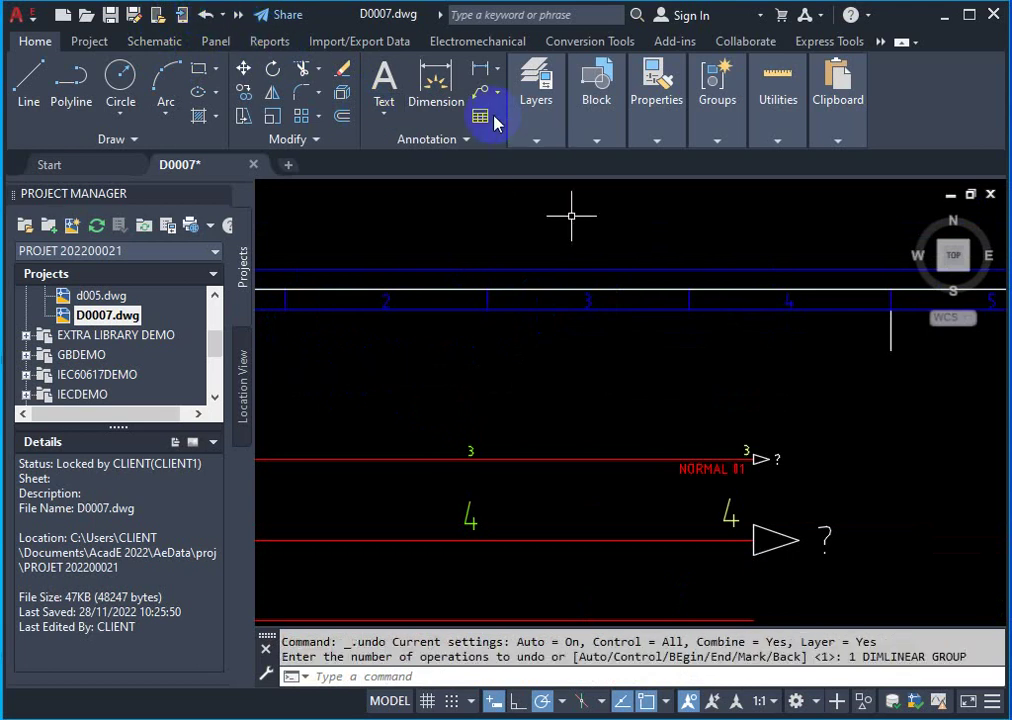
pyautogui.click(477, 77)
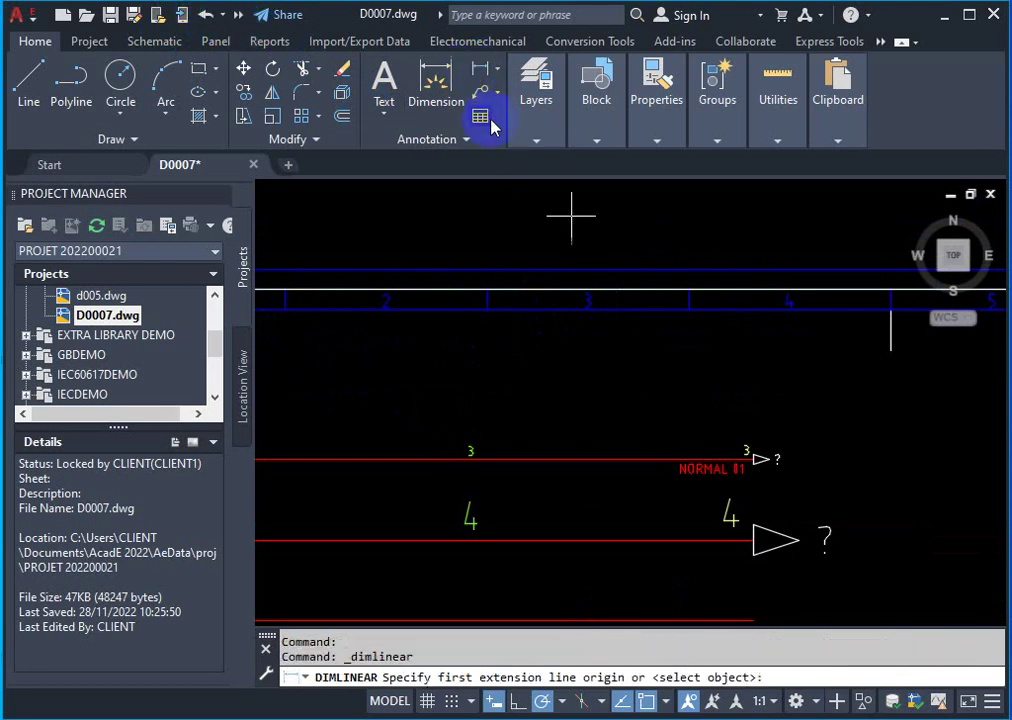
pyautogui.click(285, 302)
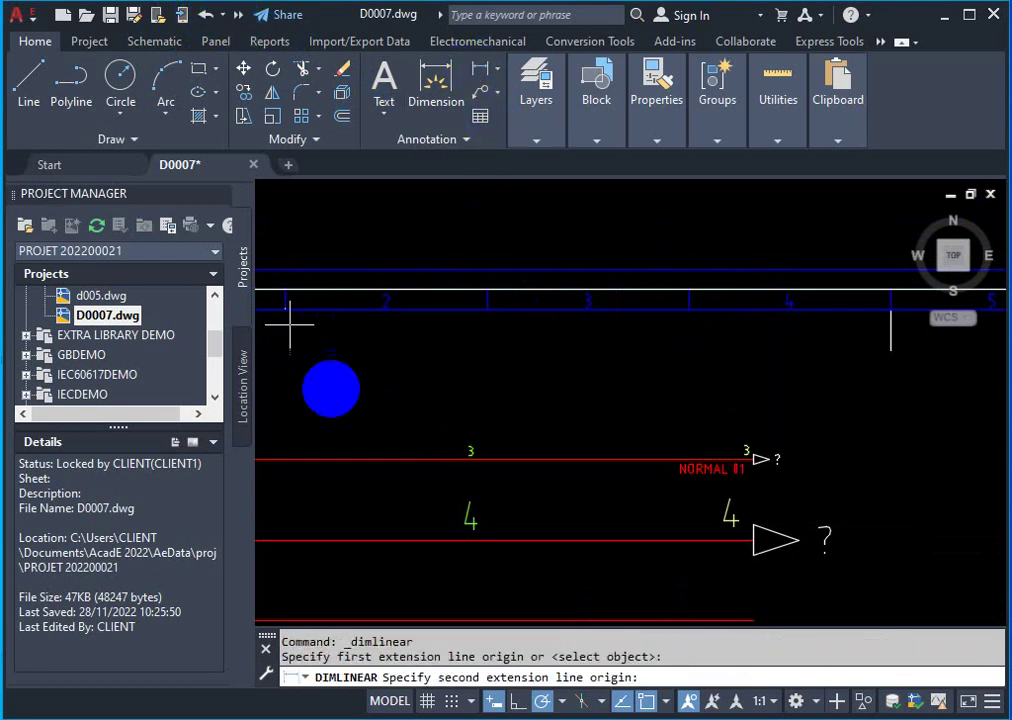
pyautogui.click(488, 303)
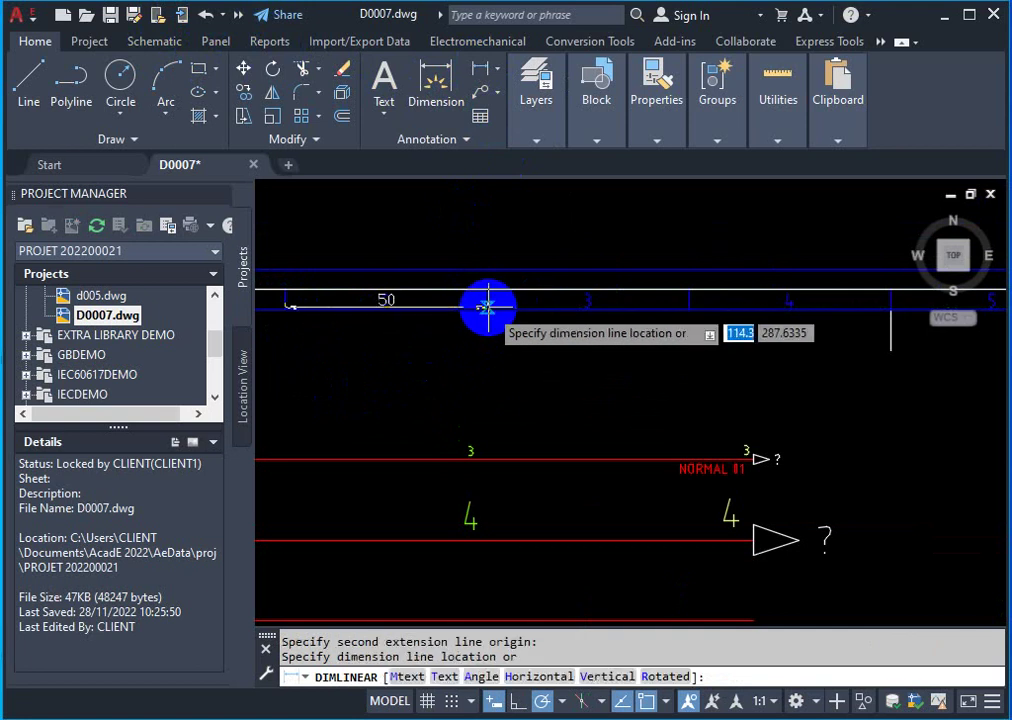
pyautogui.click(479, 357)
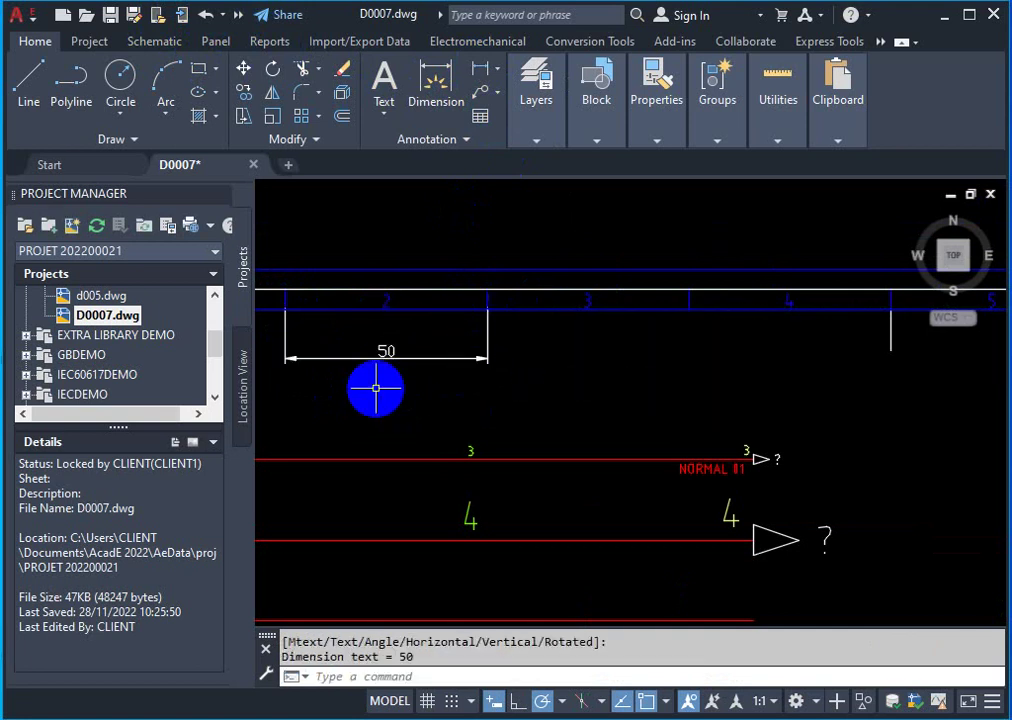
pyautogui.scroll(3, 349, 372)
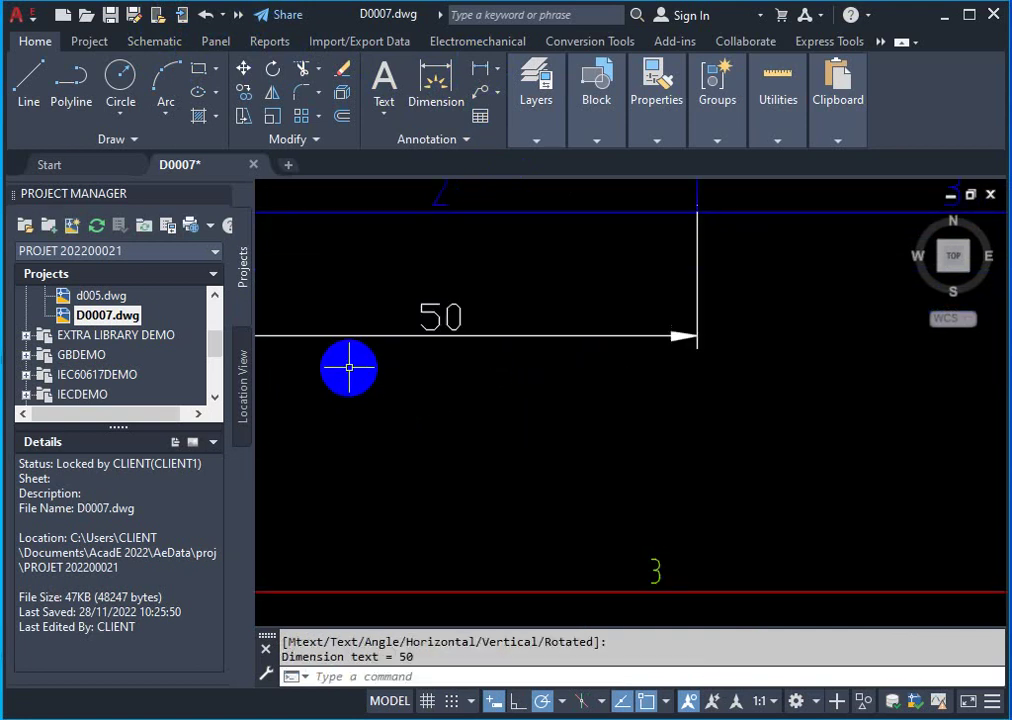
pyautogui.scroll(-2, 349, 368)
pyautogui.scroll(-2, 346, 368)
pyautogui.scroll(-2, 429, 368)
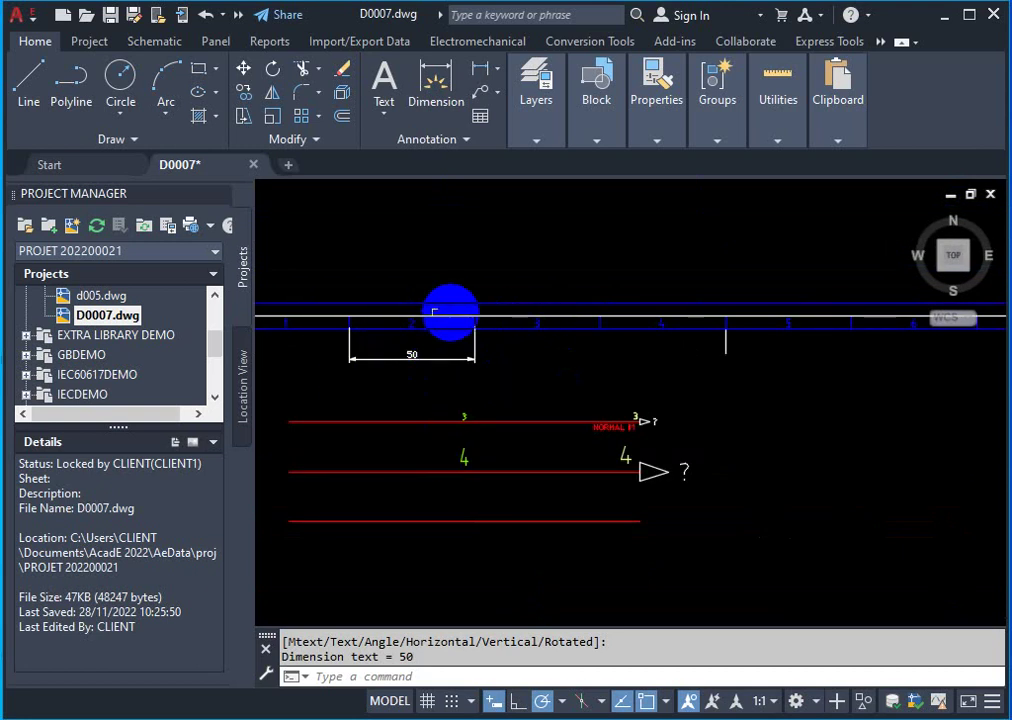
pyautogui.scroll(3, 434, 312)
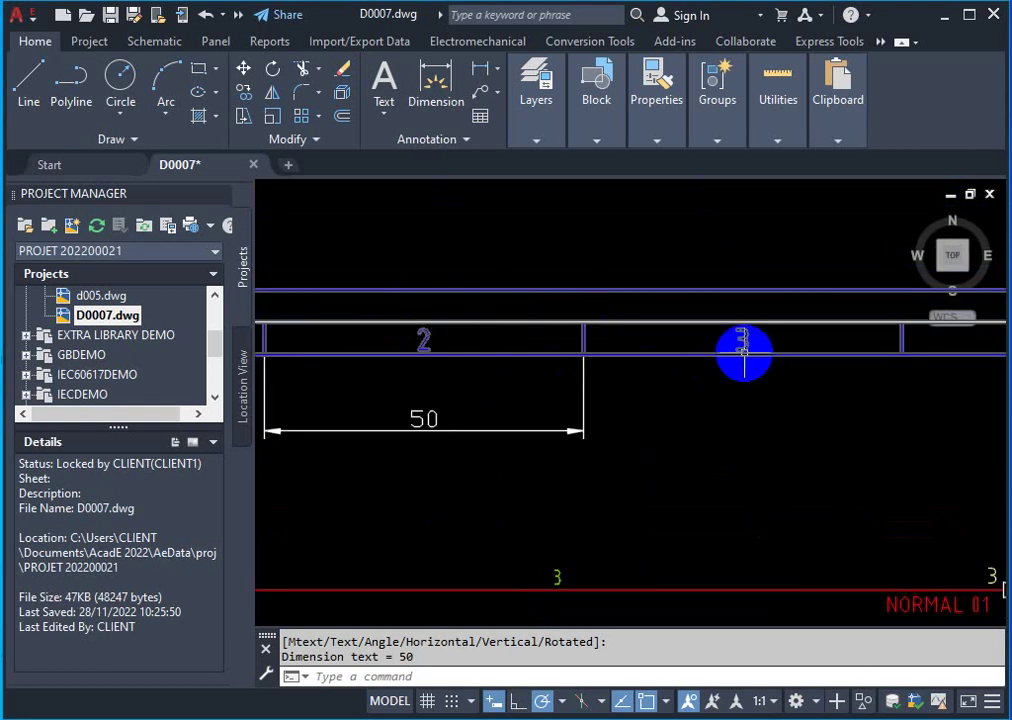
pyautogui.scroll(-3, 629, 456)
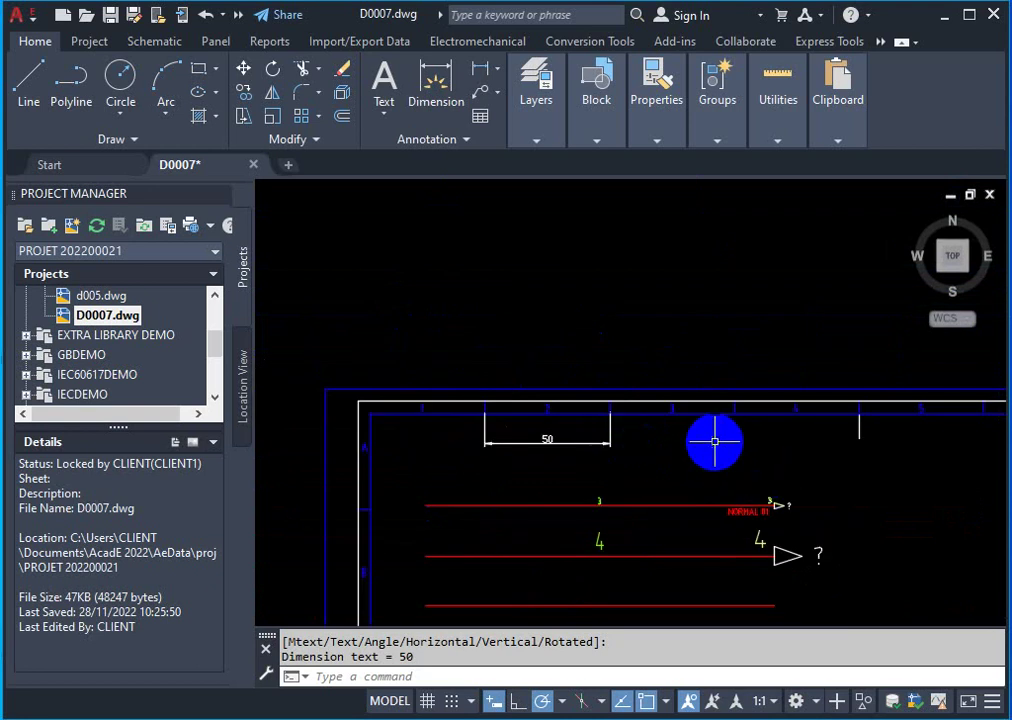
pyautogui.scroll(-2, 713, 425)
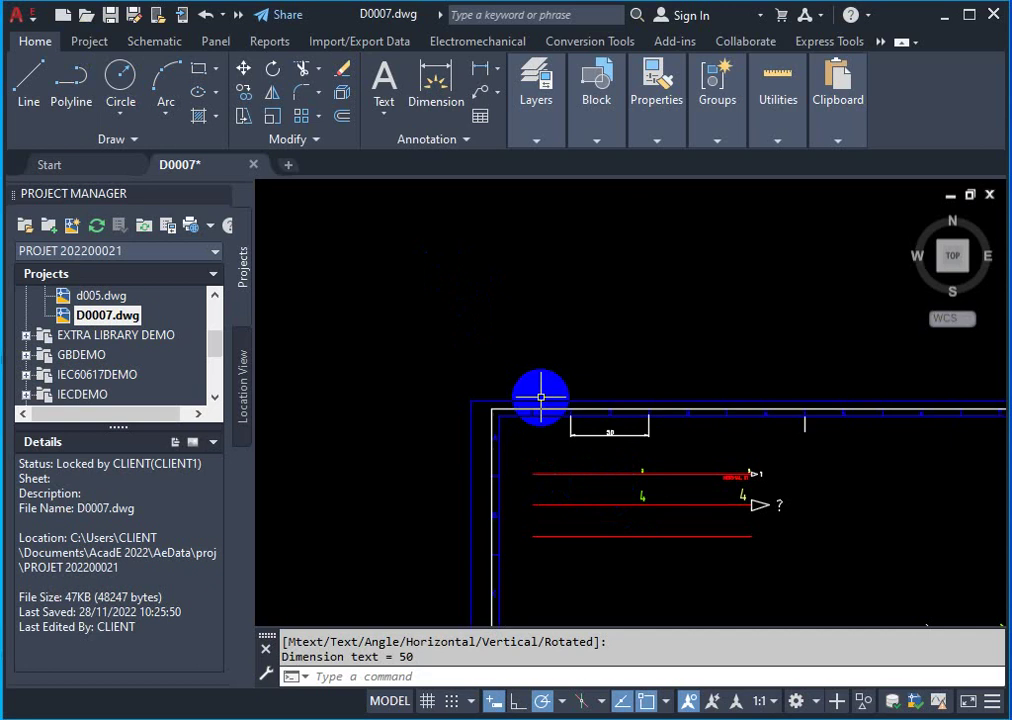
pyautogui.scroll(3, 538, 396)
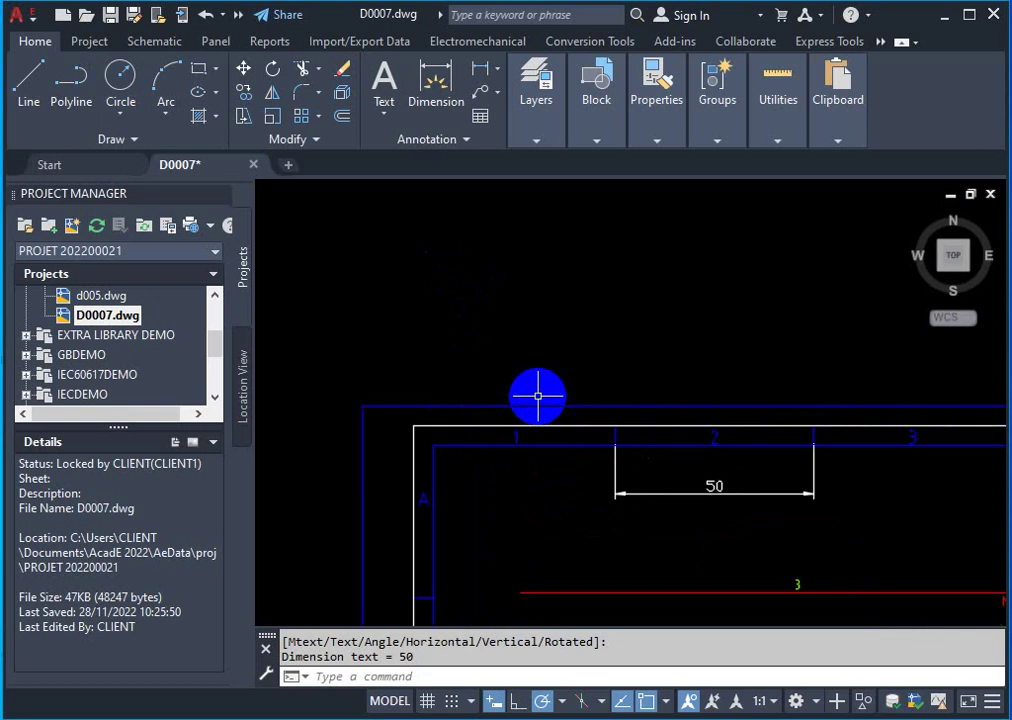
pyautogui.rightClick(128, 314)
pyautogui.moveTo(182, 470)
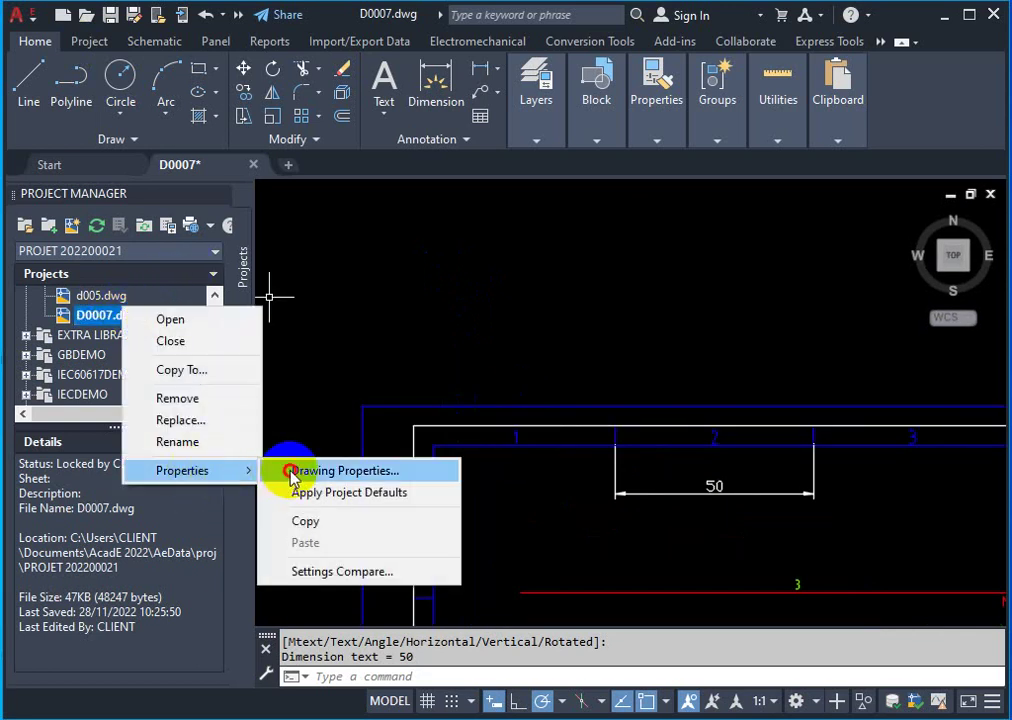
pyautogui.click(291, 472)
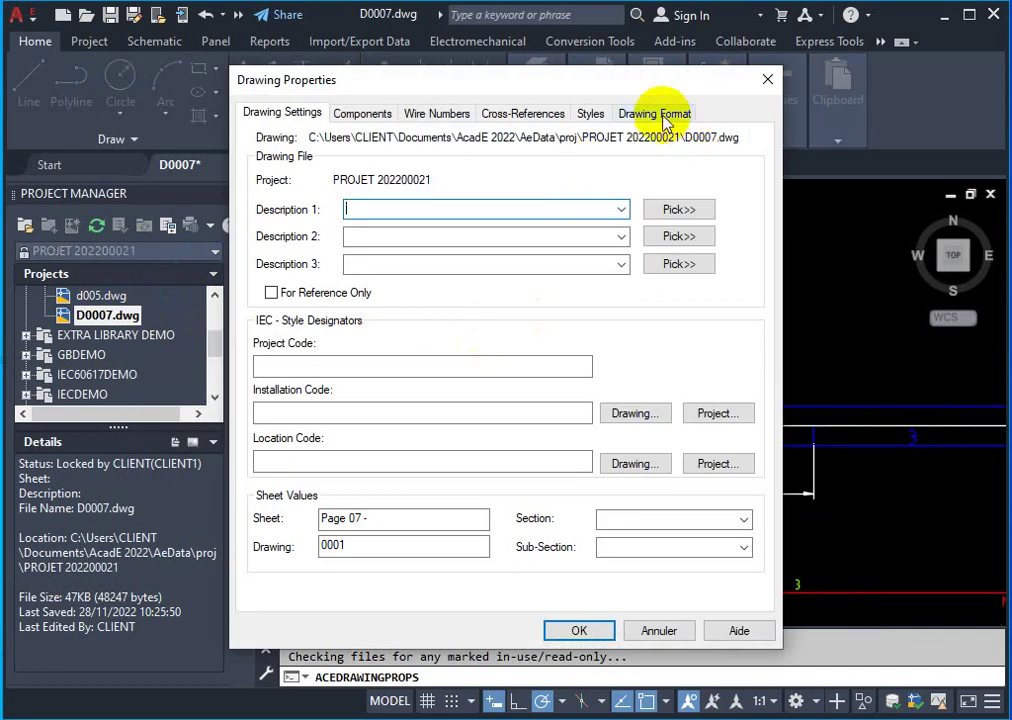
pyautogui.click(662, 114)
pyautogui.click(348, 477)
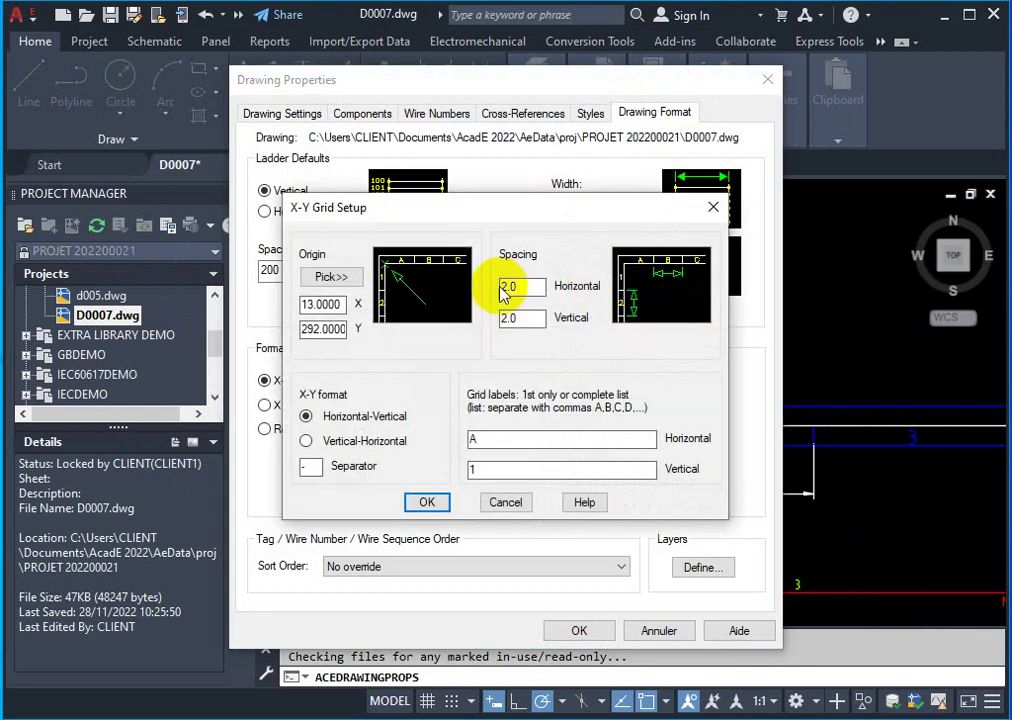
pyautogui.click(713, 207)
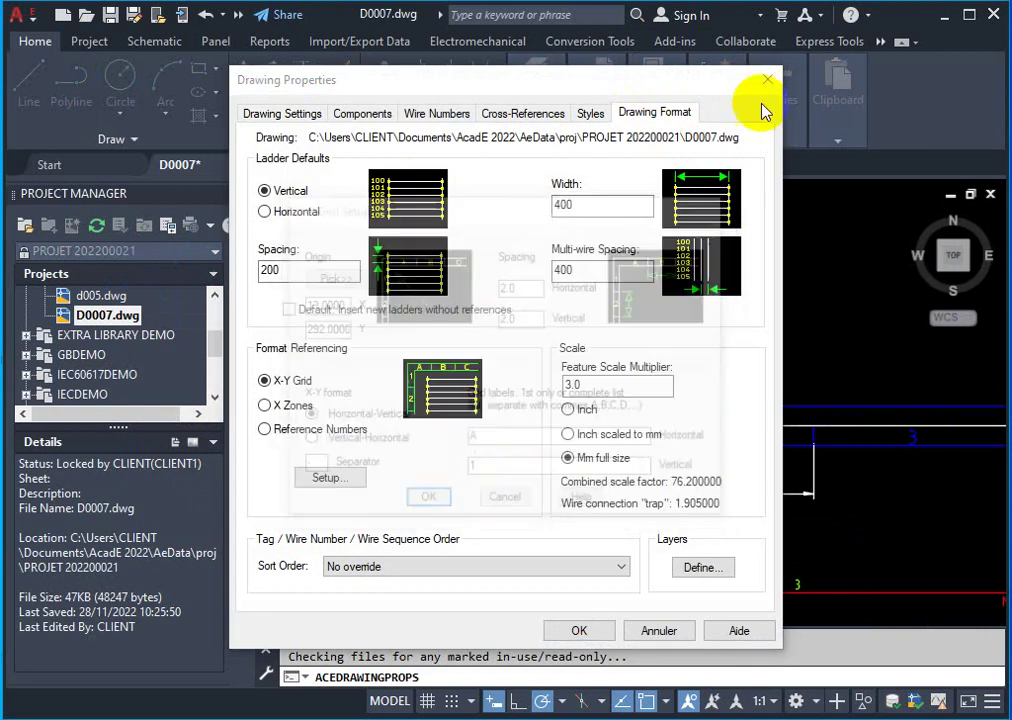
pyautogui.click(768, 80)
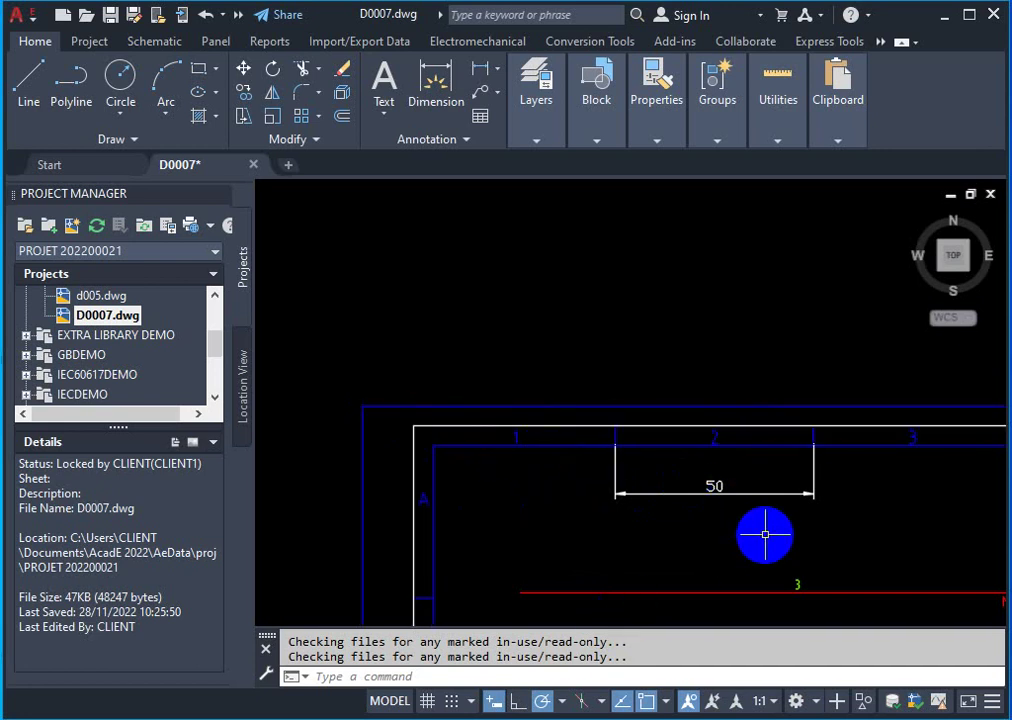
pyautogui.scroll(-5, 881, 434)
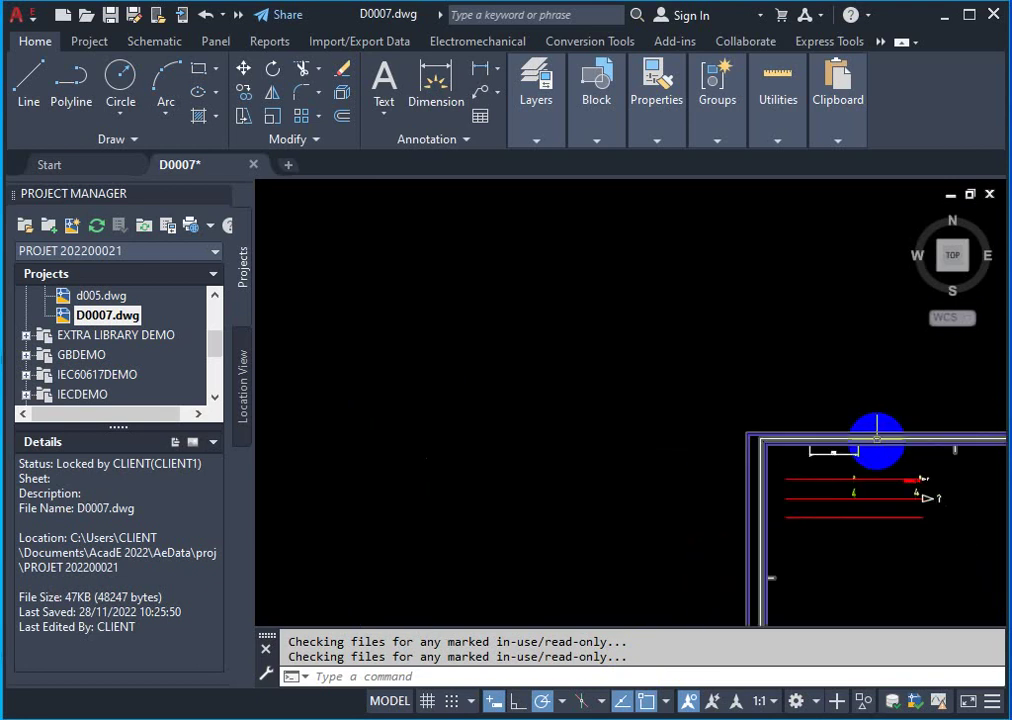
pyautogui.scroll(5, 895, 515)
pyautogui.scroll(-3, 920, 476)
pyautogui.scroll(-3, 915, 435)
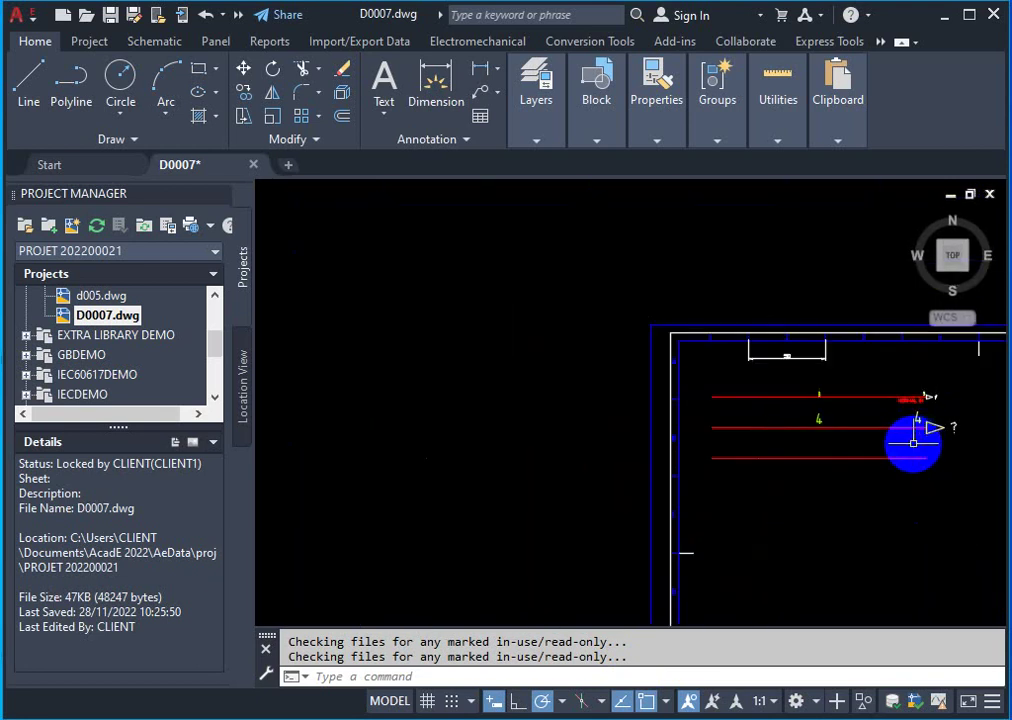
pyautogui.scroll(-3, 976, 481)
pyautogui.scroll(2, 975, 455)
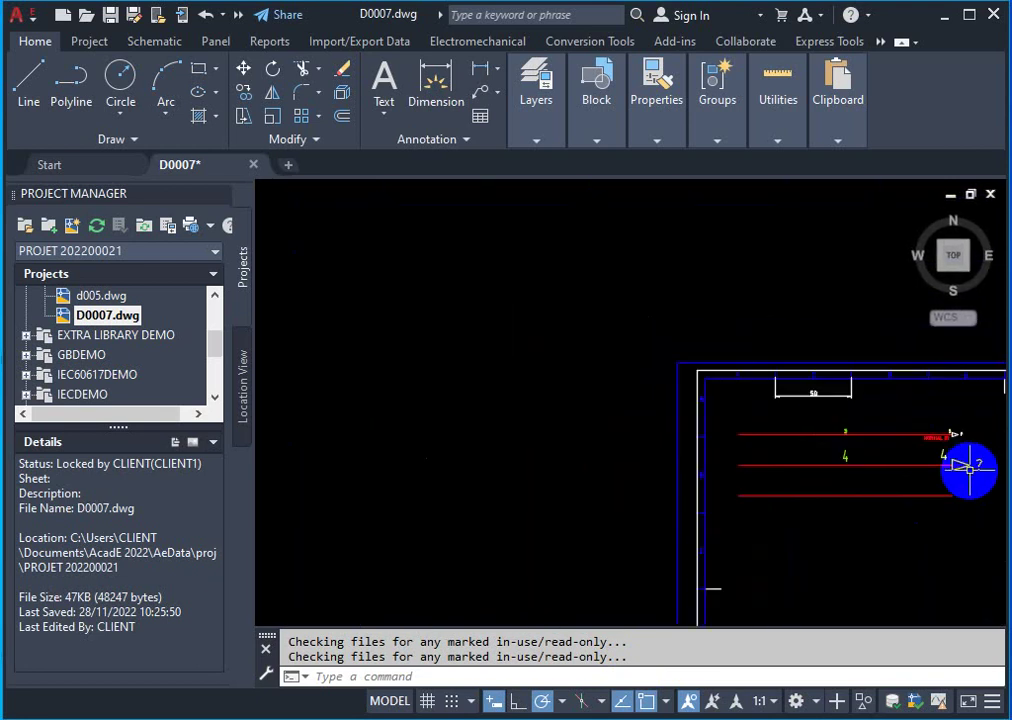
pyautogui.scroll(3, 970, 466)
pyautogui.scroll(2, 960, 470)
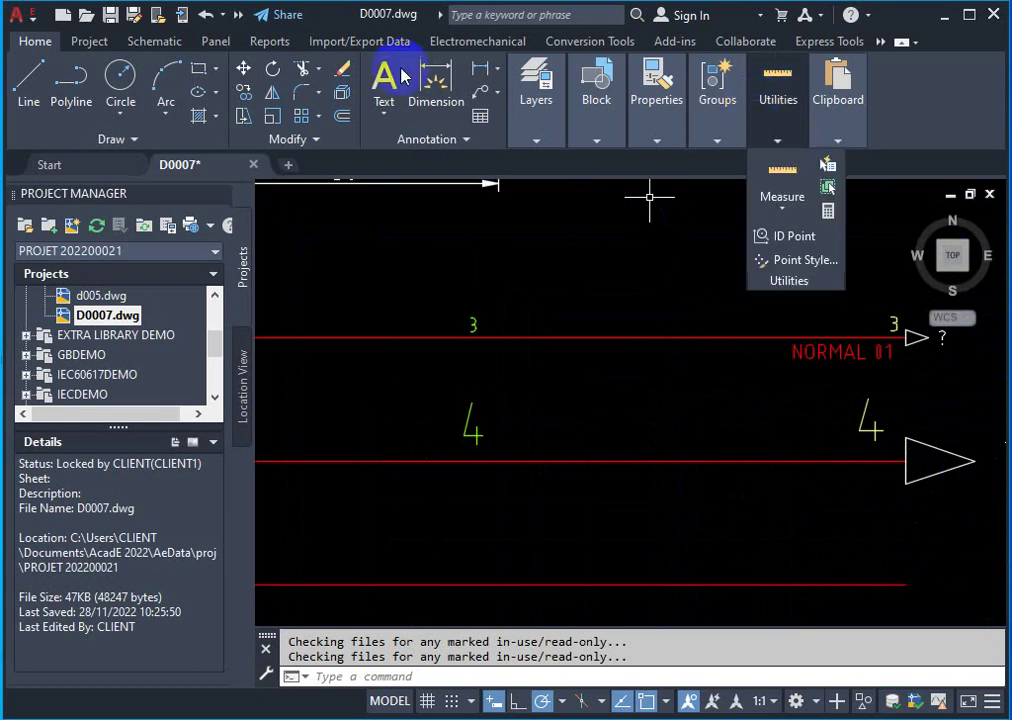
pyautogui.click(132, 42)
pyautogui.moveTo(591, 100)
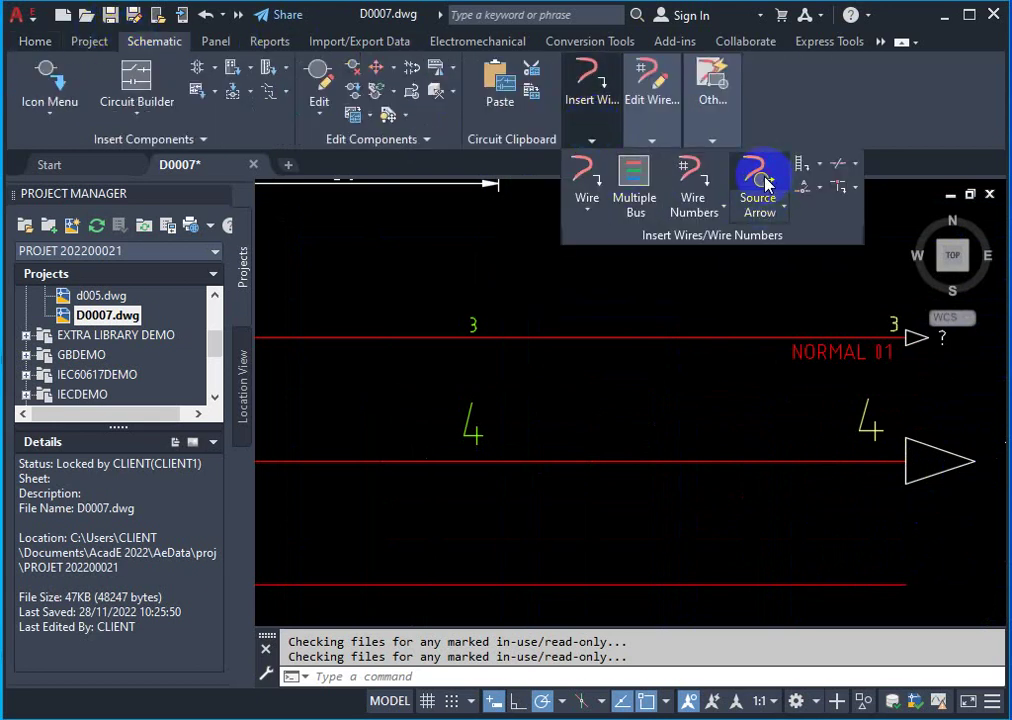
pyautogui.click(765, 182)
pyautogui.click(902, 580)
pyautogui.write('0025')
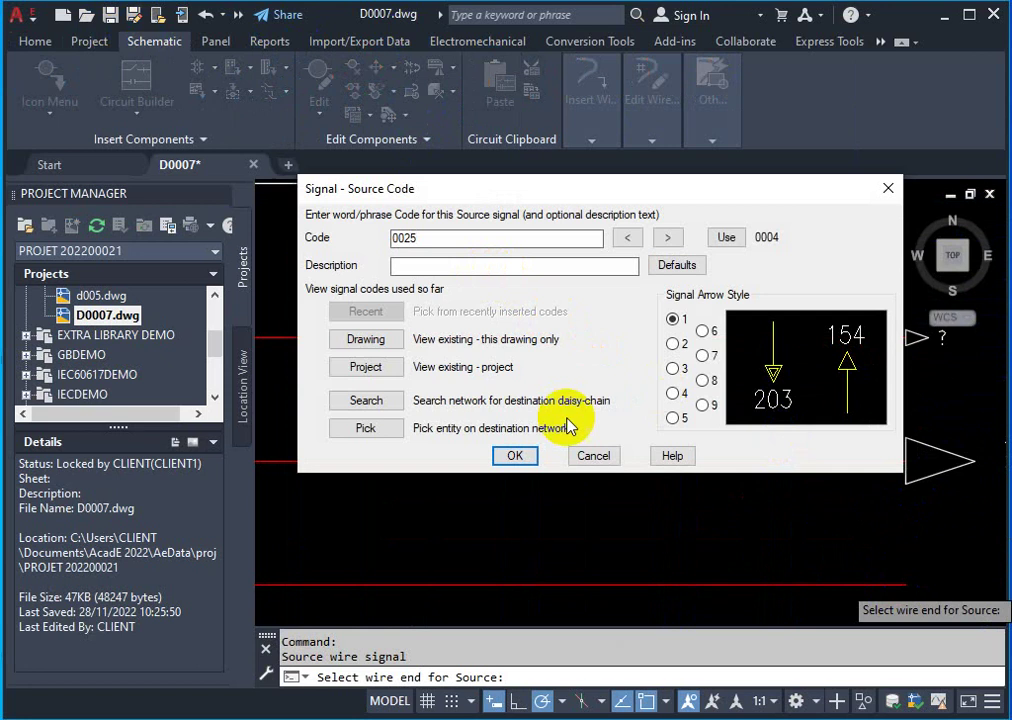
pyautogui.click(515, 456)
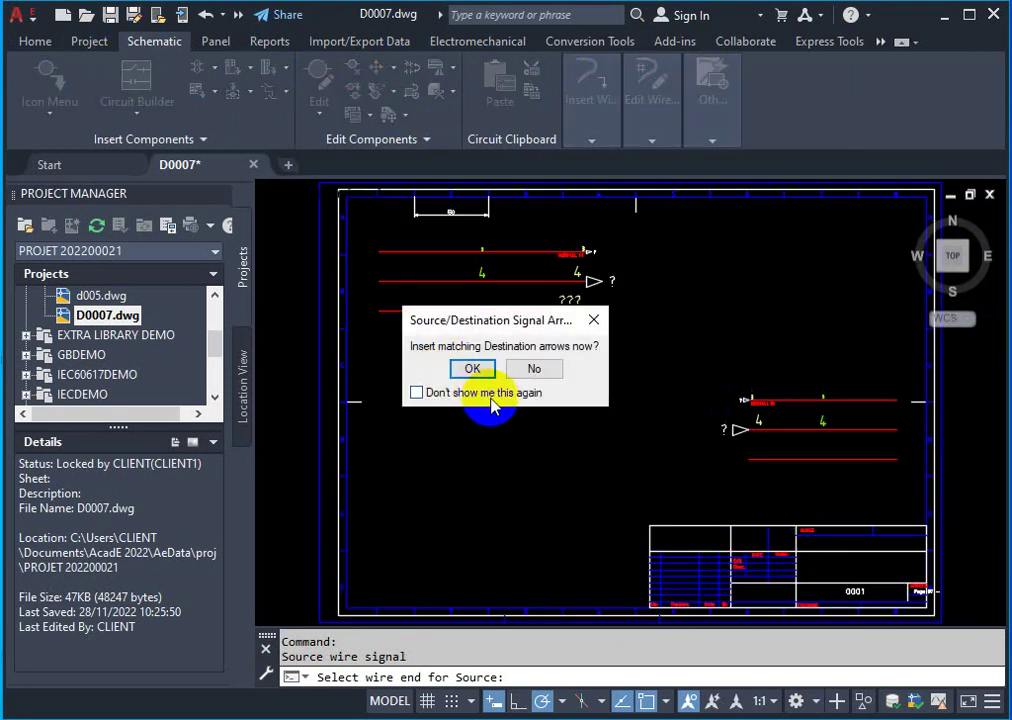
pyautogui.click(472, 370)
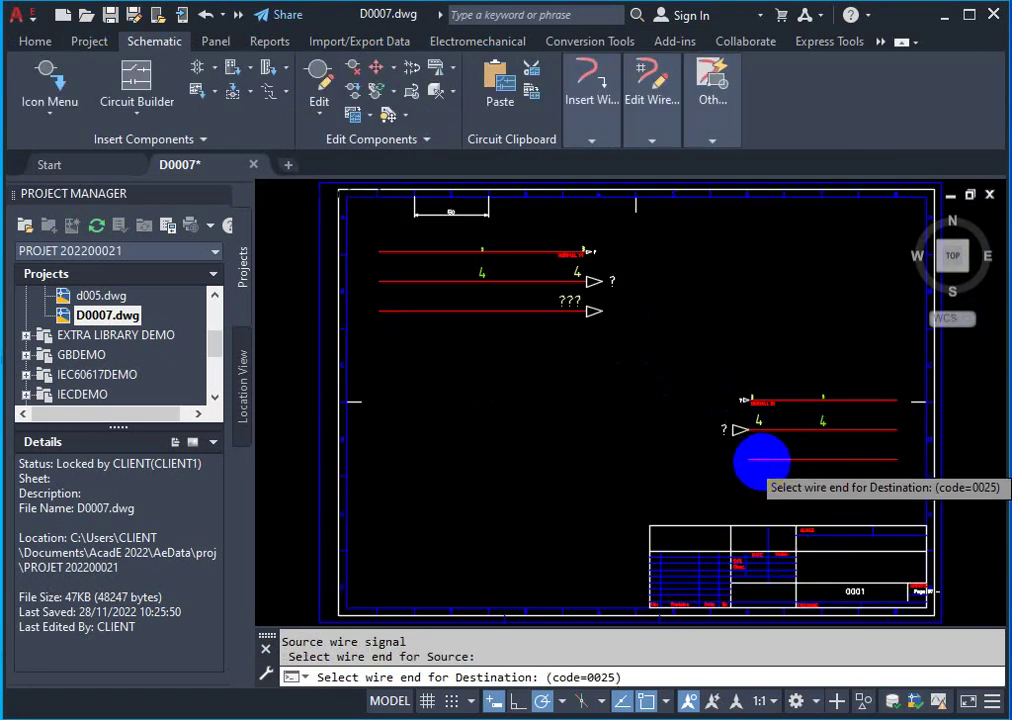
pyautogui.click(759, 466)
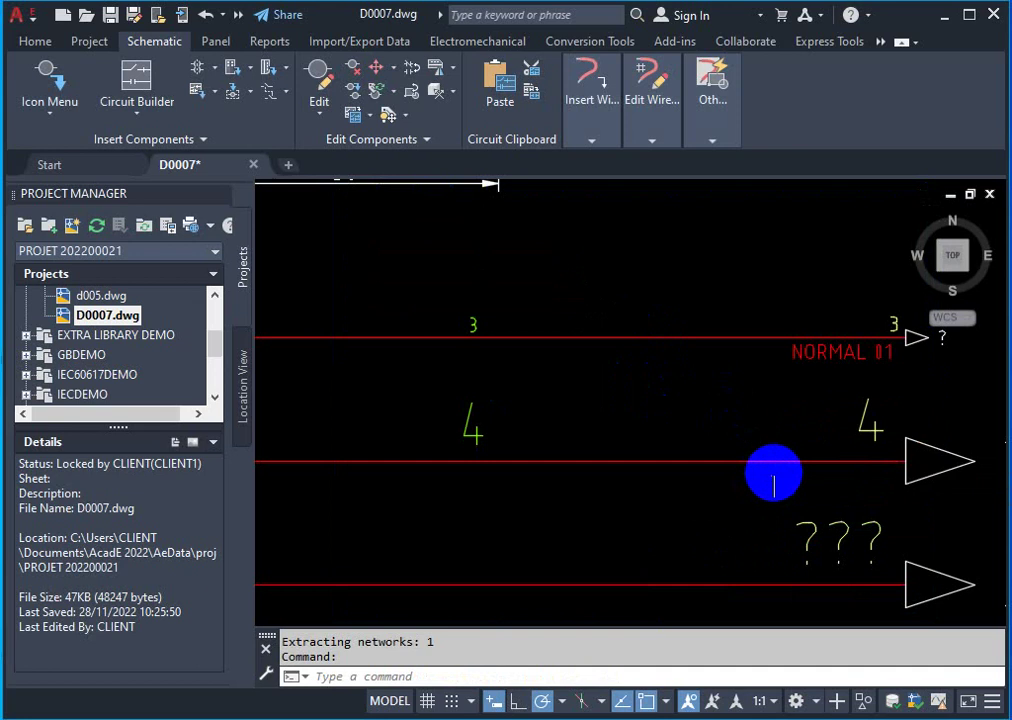
pyautogui.scroll(-5, 773, 474)
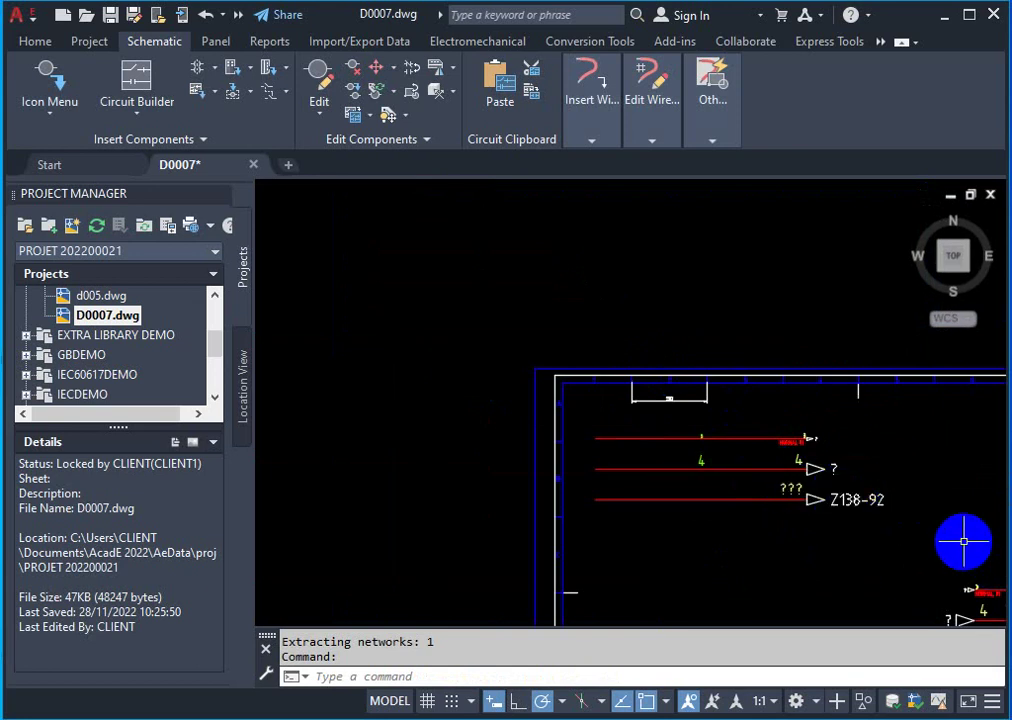
pyautogui.scroll(-1, 963, 541)
pyautogui.scroll(1, 963, 541)
pyautogui.scroll(3, 960, 541)
pyautogui.scroll(2, 900, 510)
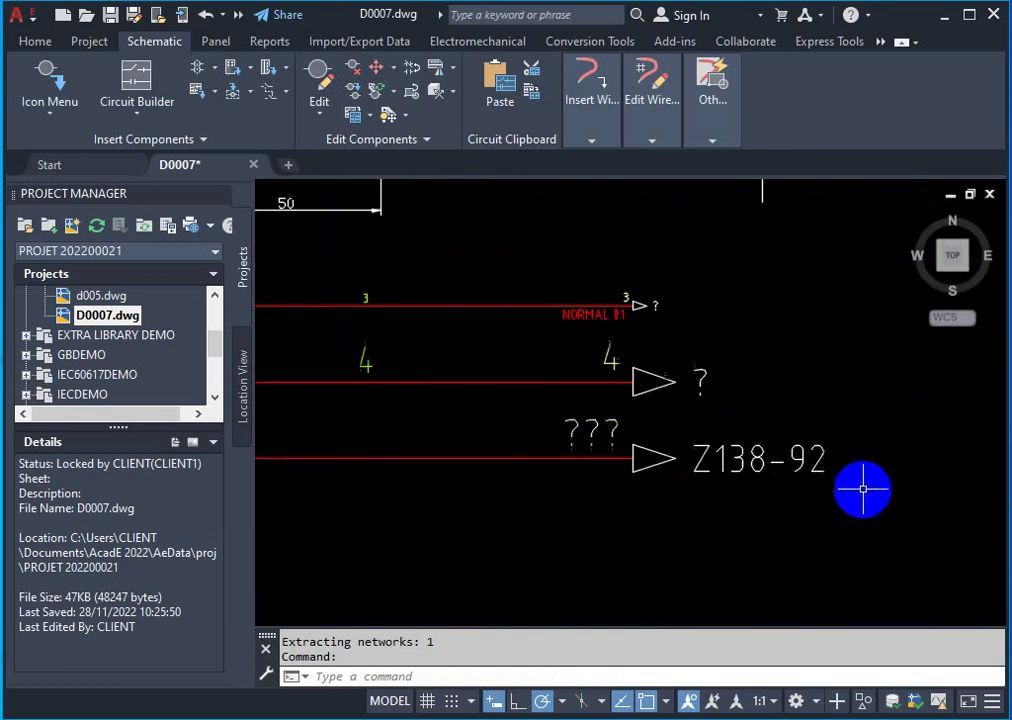
pyautogui.scroll(2, 863, 489)
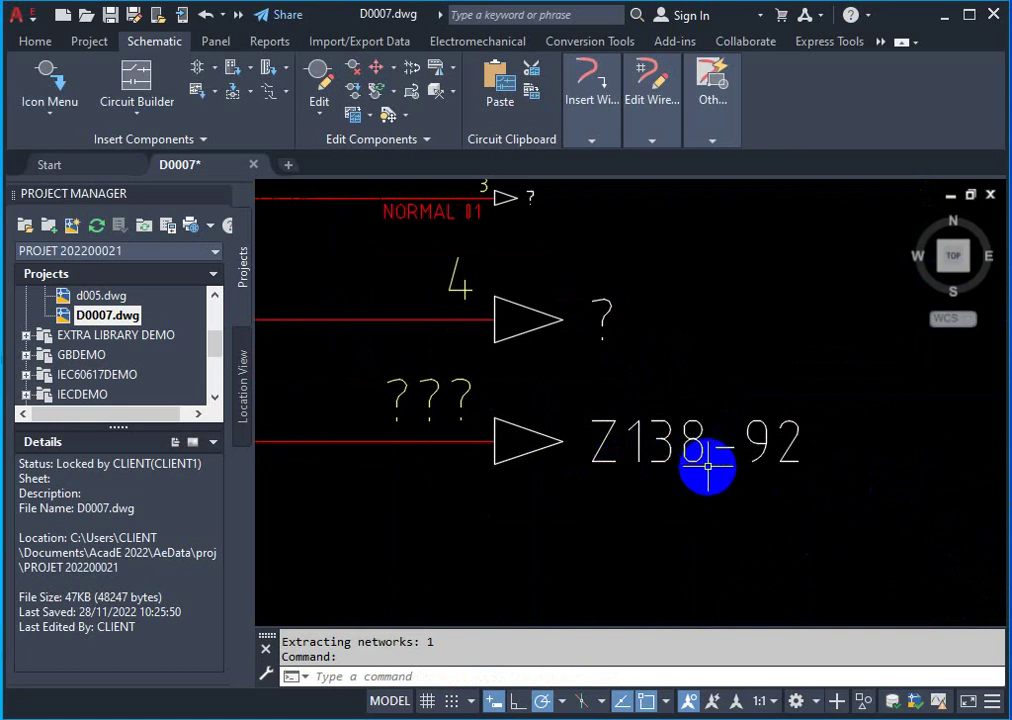
pyautogui.scroll(-4, 531, 368)
pyautogui.scroll(-2, 531, 368)
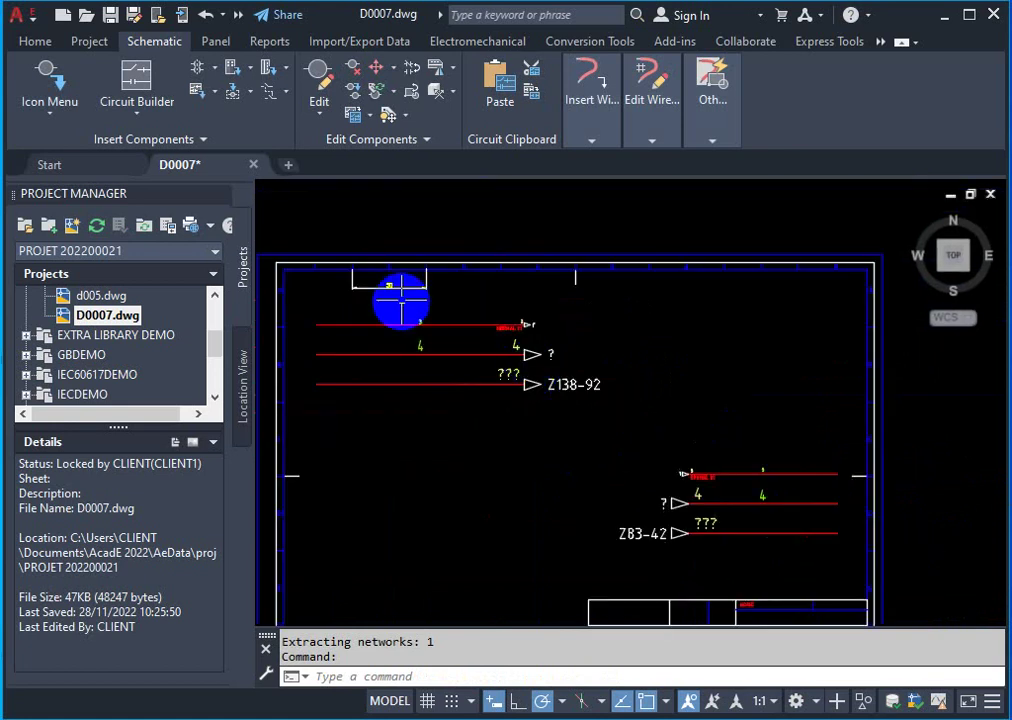
pyautogui.scroll(6, 397, 286)
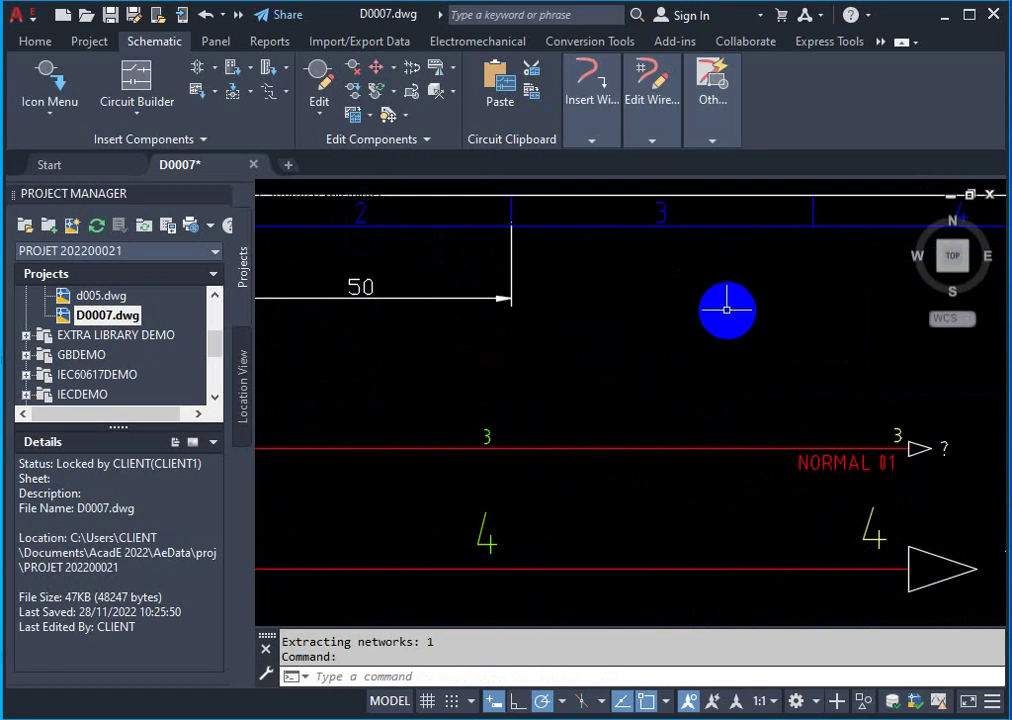
pyautogui.scroll(-3, 780, 496)
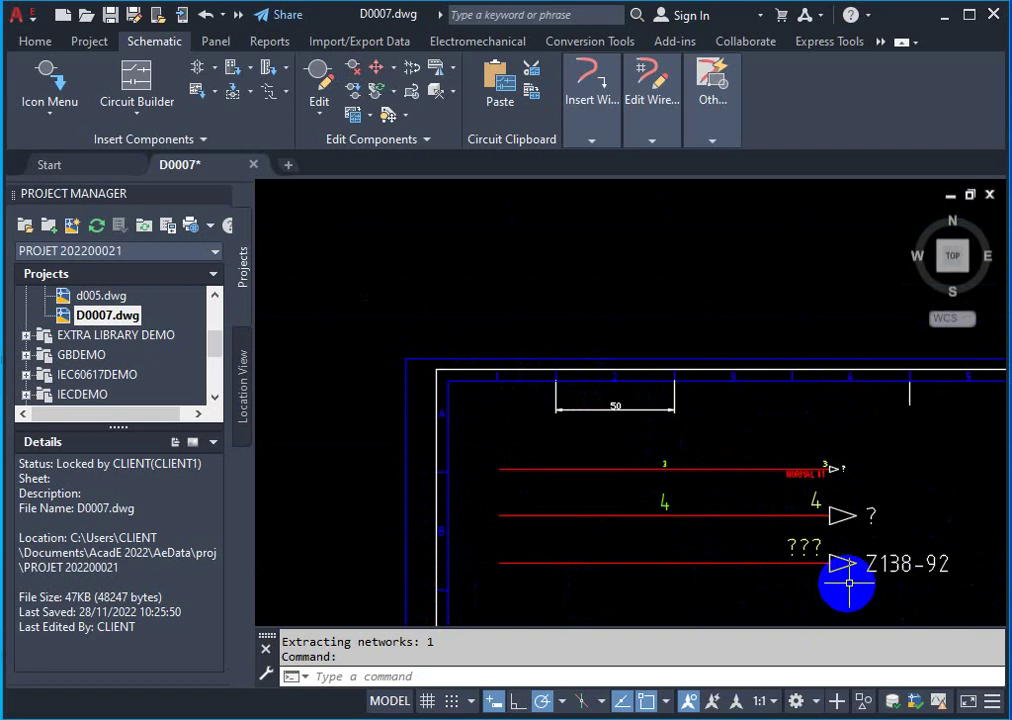
# Open the X-Y grid Setup from D0007's Drawing Format properties
pyautogui.rightClick(107, 318)
pyautogui.moveTo(163, 480)
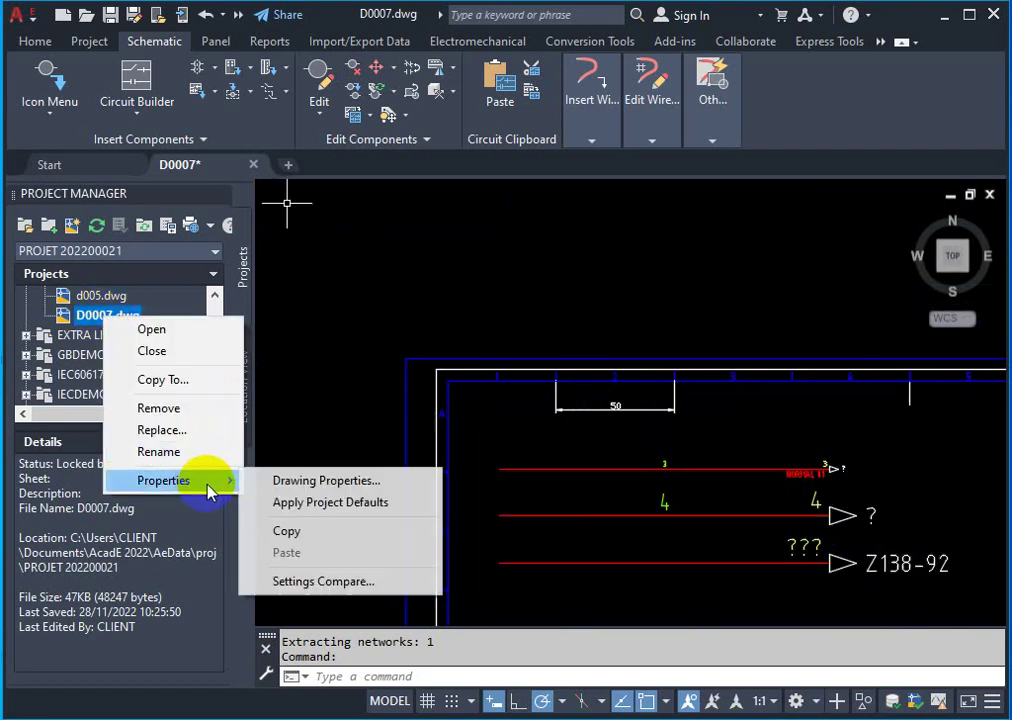
pyautogui.click(313, 482)
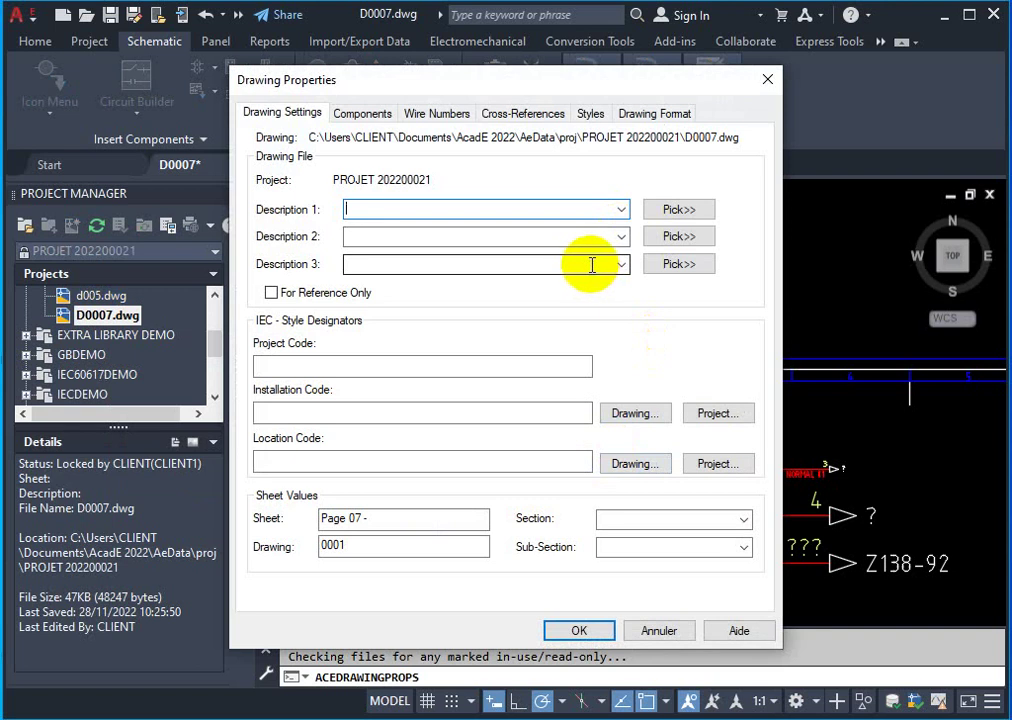
pyautogui.click(650, 114)
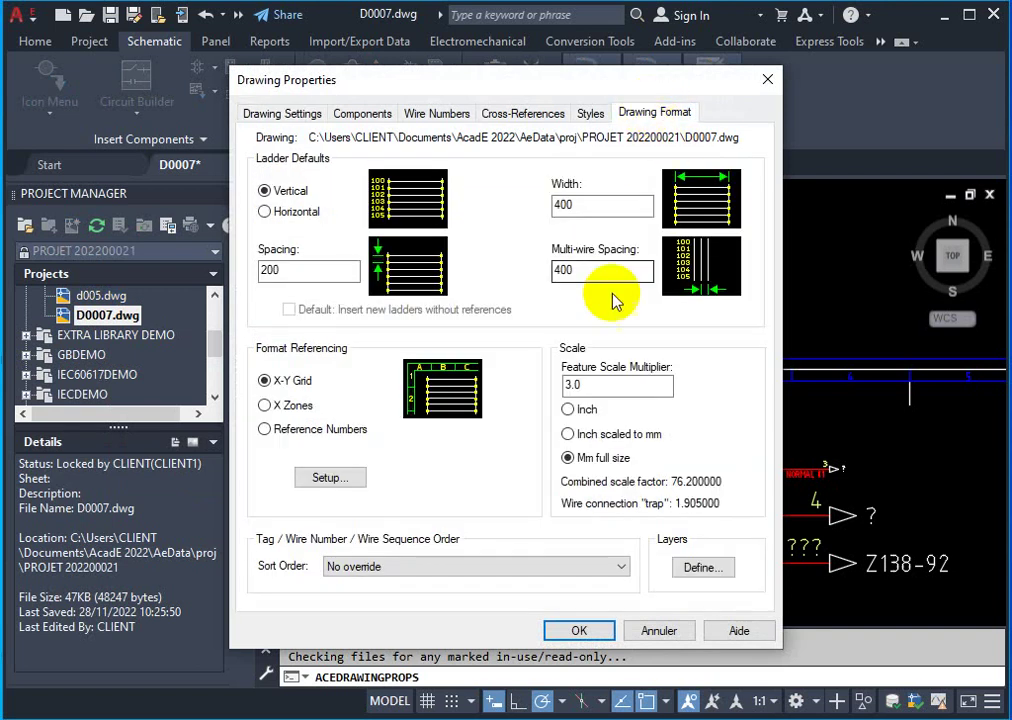
pyautogui.click(327, 479)
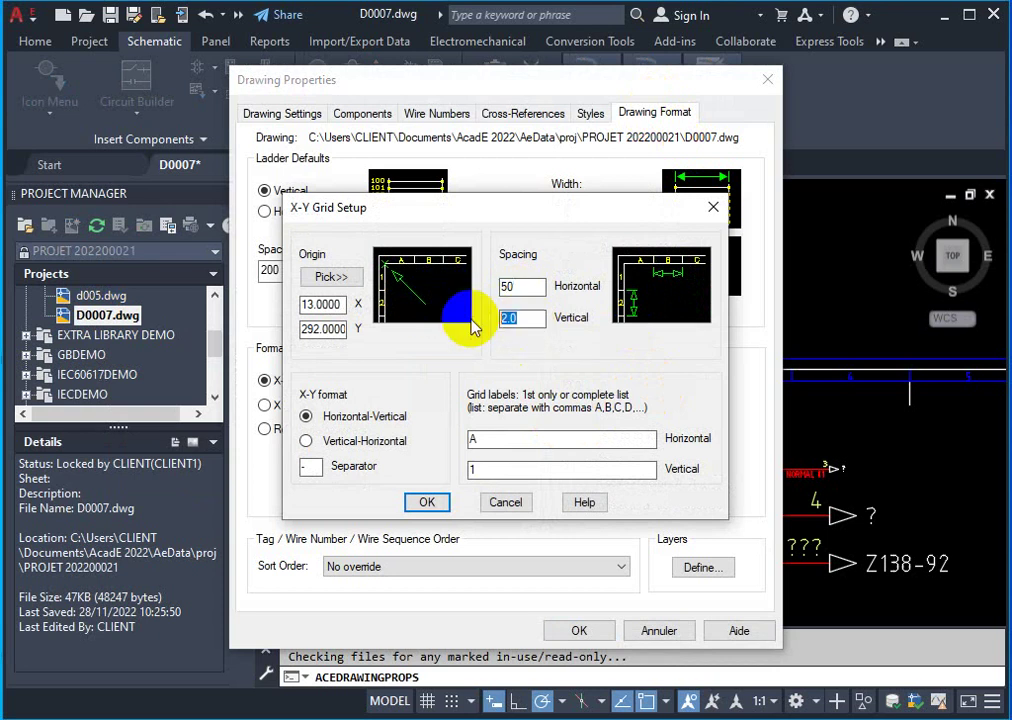
# Set vertical grid spacing to 50, with labels starting at 1 across and A down
pyautogui.write('50')
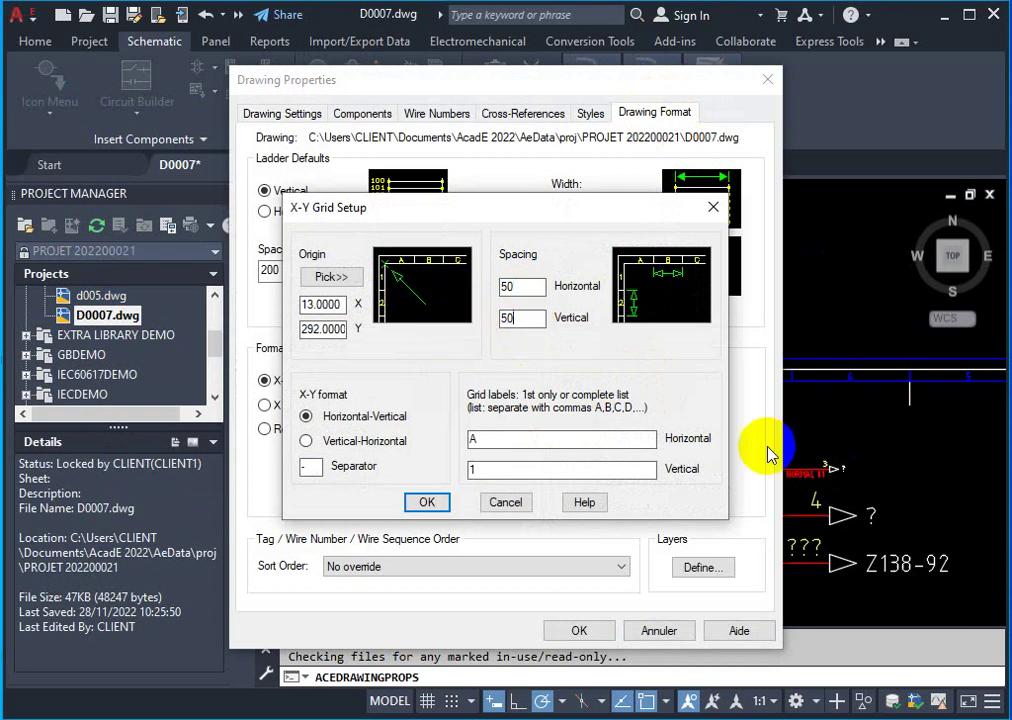
pyautogui.moveTo(490, 440)
pyautogui.mouseDown()
pyautogui.moveTo(465, 441)
pyautogui.moveTo(444, 472)
pyautogui.mouseUp()
pyautogui.write('1')
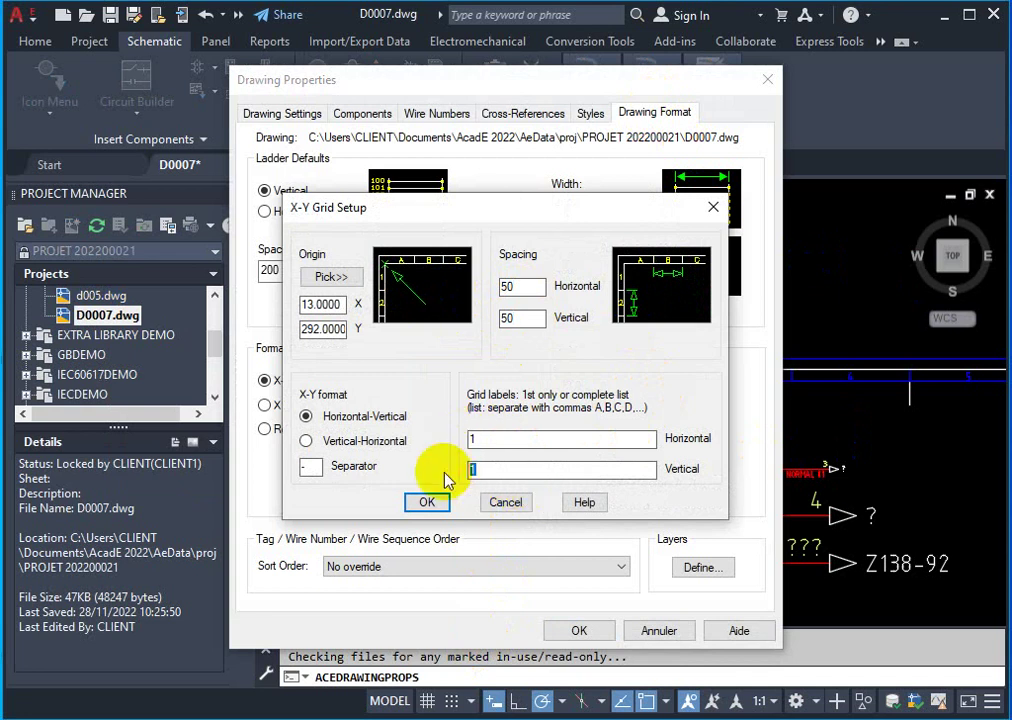
pyautogui.press('Tab')
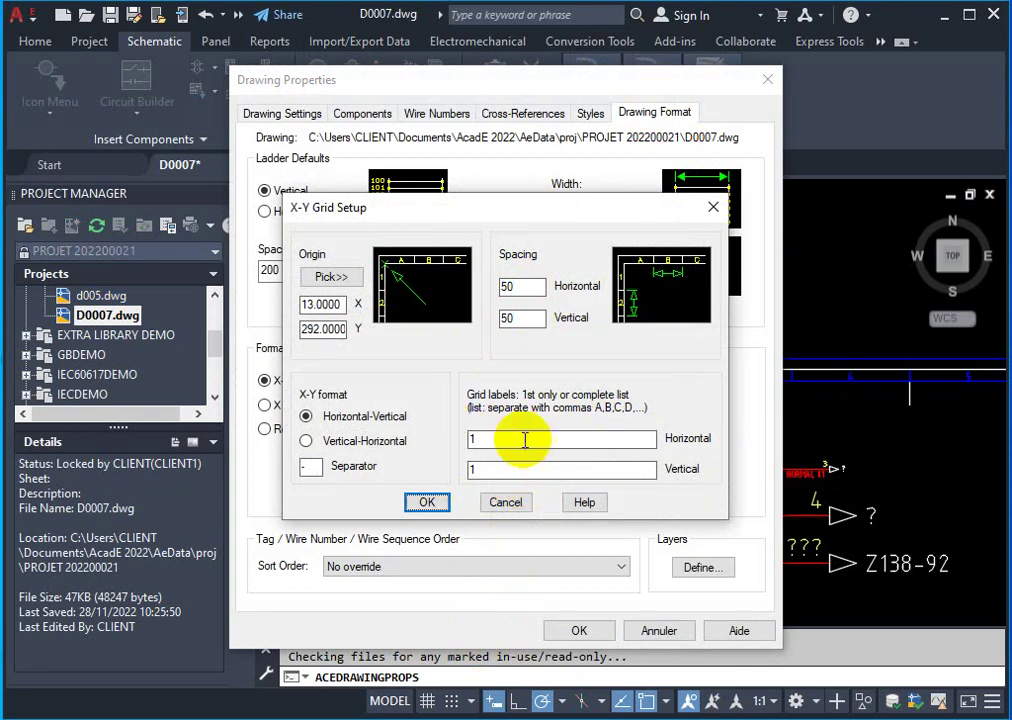
pyautogui.moveTo(522, 440)
pyautogui.mouseDown()
pyautogui.moveTo(463, 443)
pyautogui.moveTo(474, 429)
pyautogui.mouseUp()
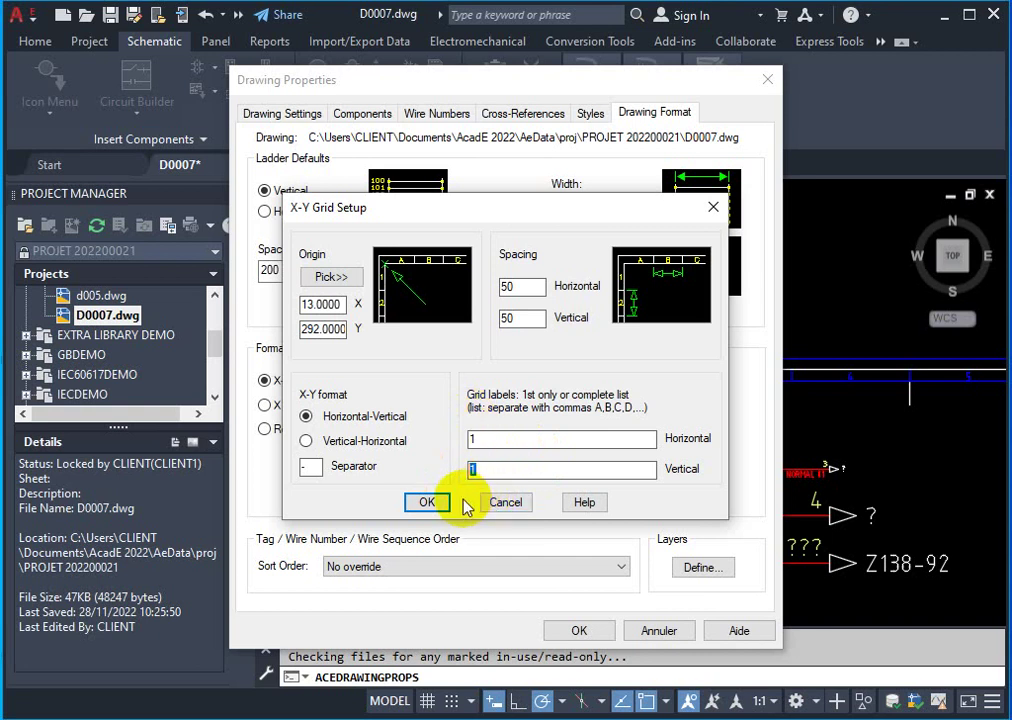
pyautogui.write('A')
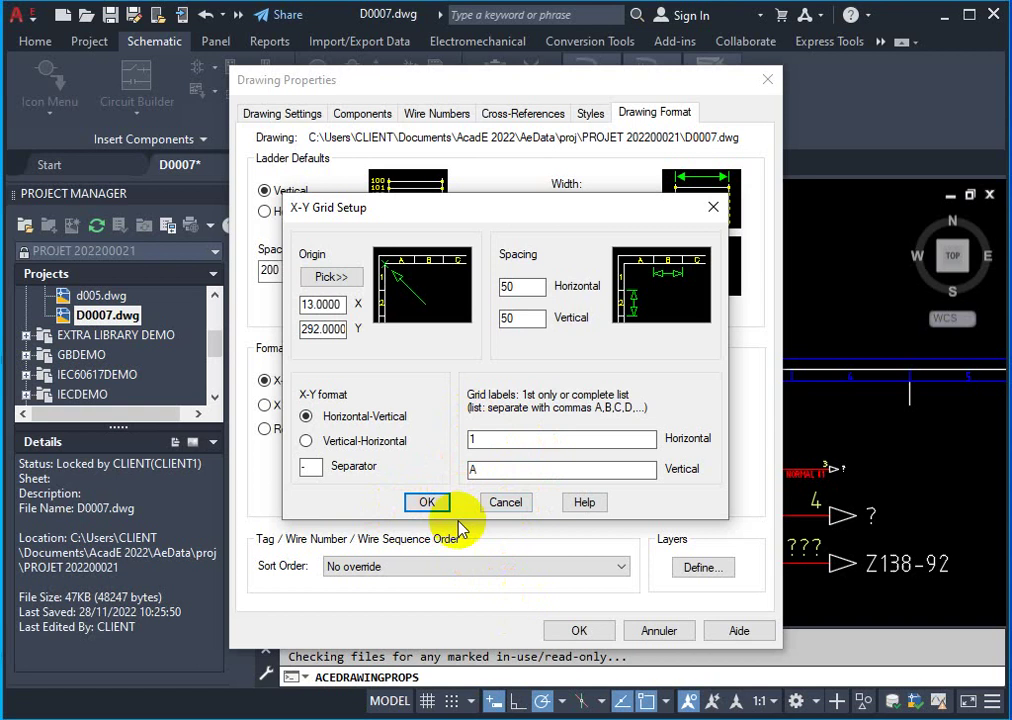
pyautogui.click(340, 305)
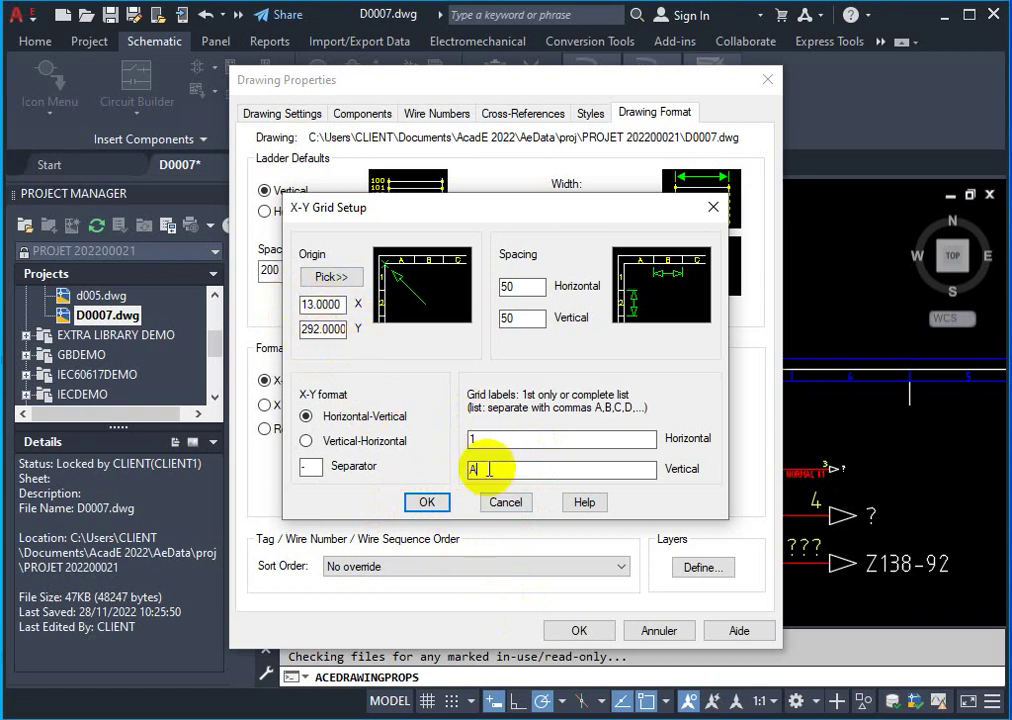
pyautogui.click(428, 505)
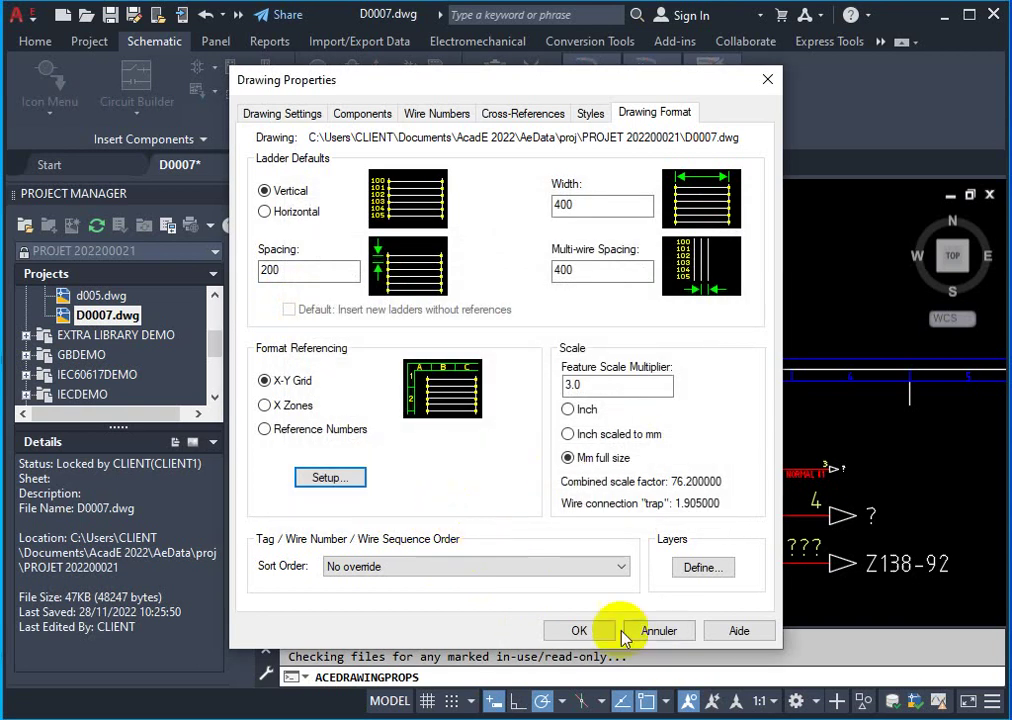
pyautogui.click(588, 631)
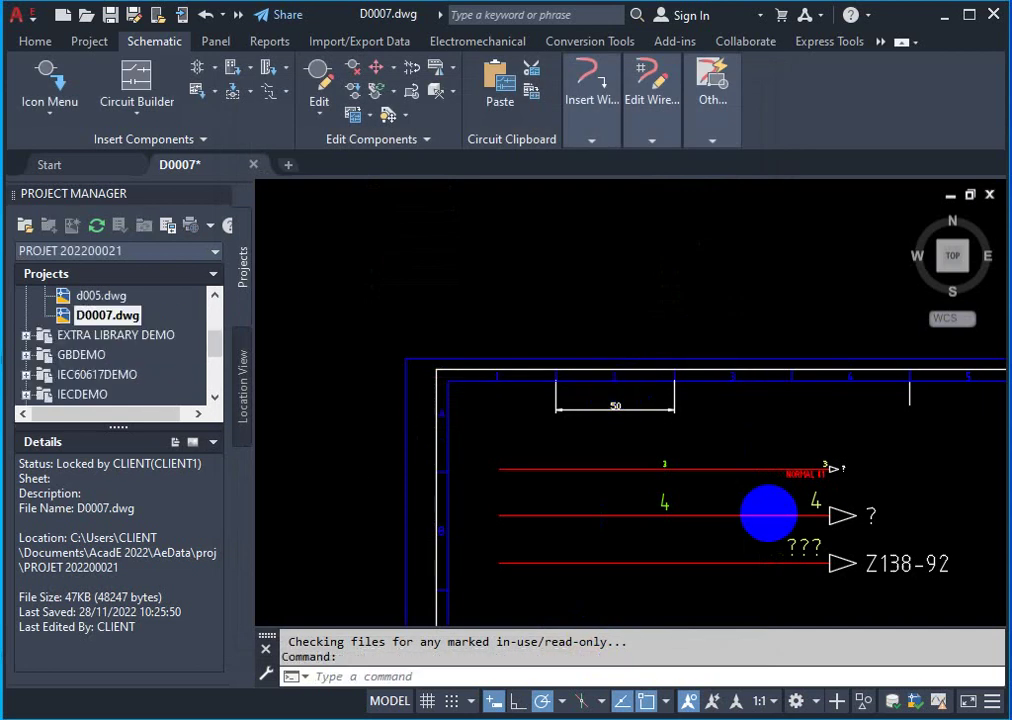
pyautogui.scroll(-5, 770, 512)
pyautogui.scroll(-4, 777, 497)
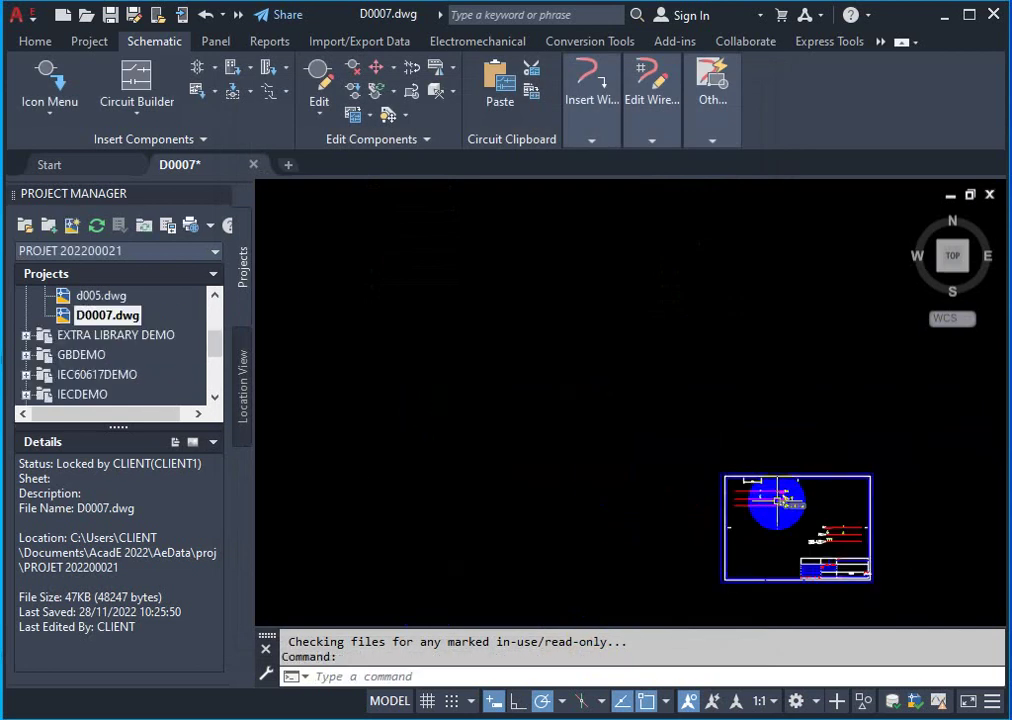
pyautogui.scroll(5, 778, 498)
pyautogui.scroll(2, 782, 445)
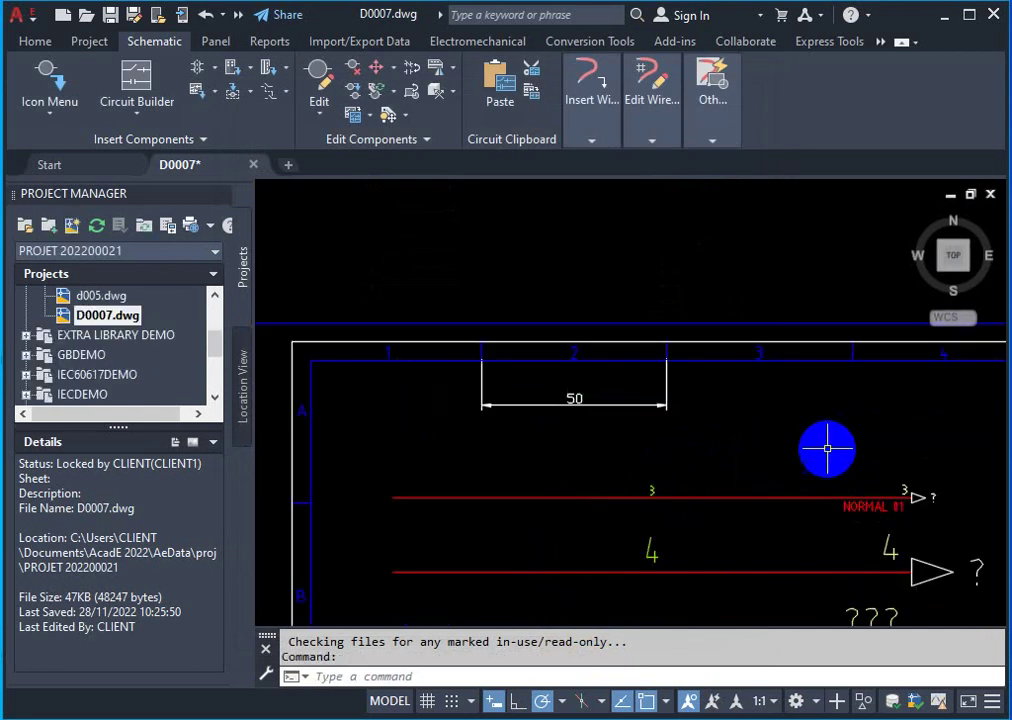
pyautogui.scroll(-3, 827, 448)
# Erase the first circuit's old signal arrows and Z138-92 label
pyautogui.click(761, 430)
pyautogui.click(960, 552)
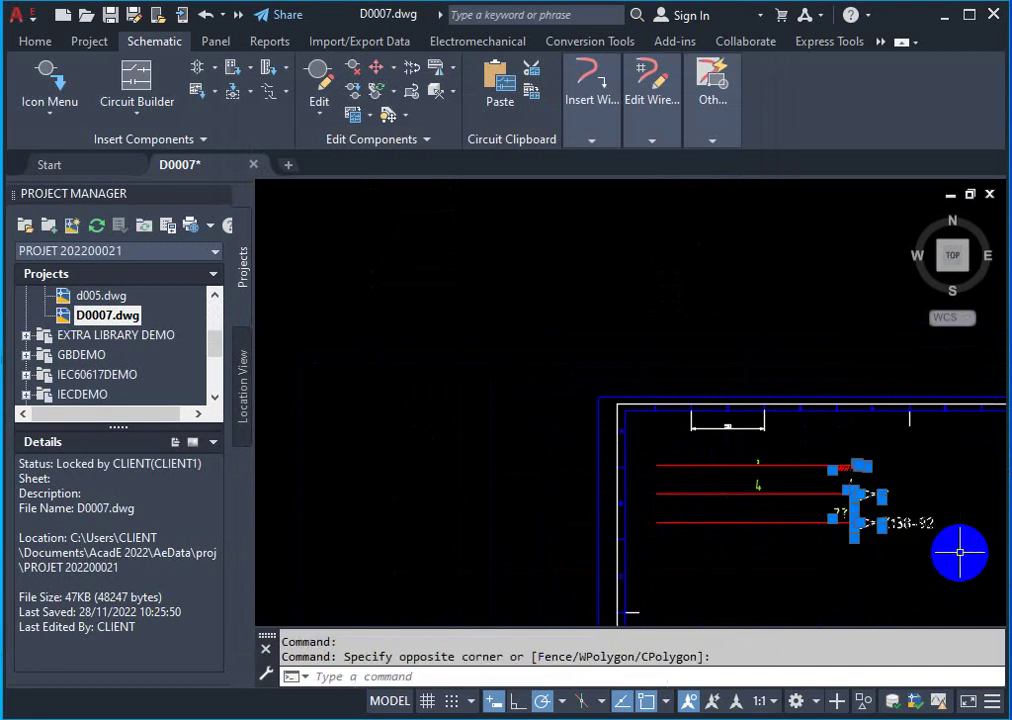
pyautogui.press('Delete')
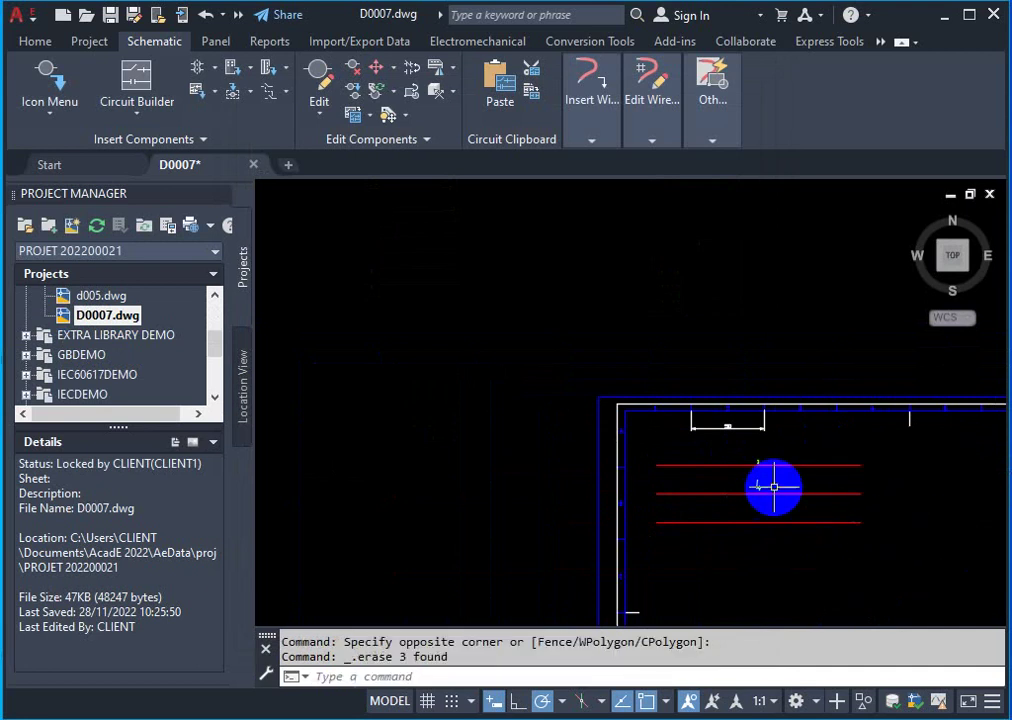
pyautogui.scroll(-5, 960, 553)
pyautogui.scroll(3, 965, 562)
pyautogui.scroll(2, 968, 567)
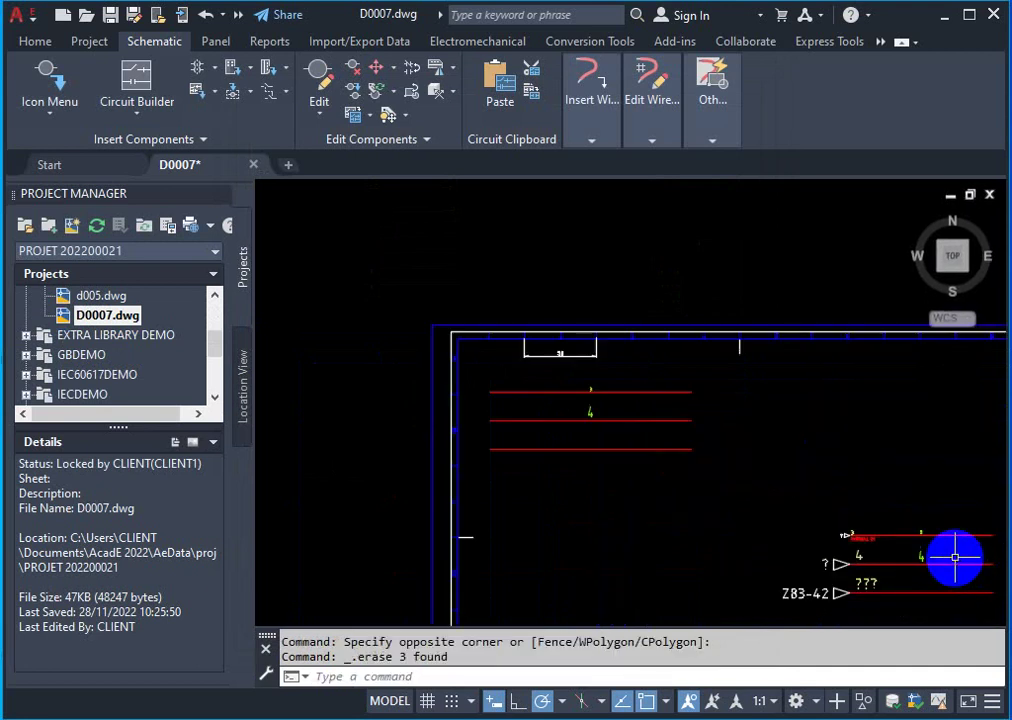
# Erase the Z83-42 arrows and label plus the leftover items on the right wires
pyautogui.click(745, 476)
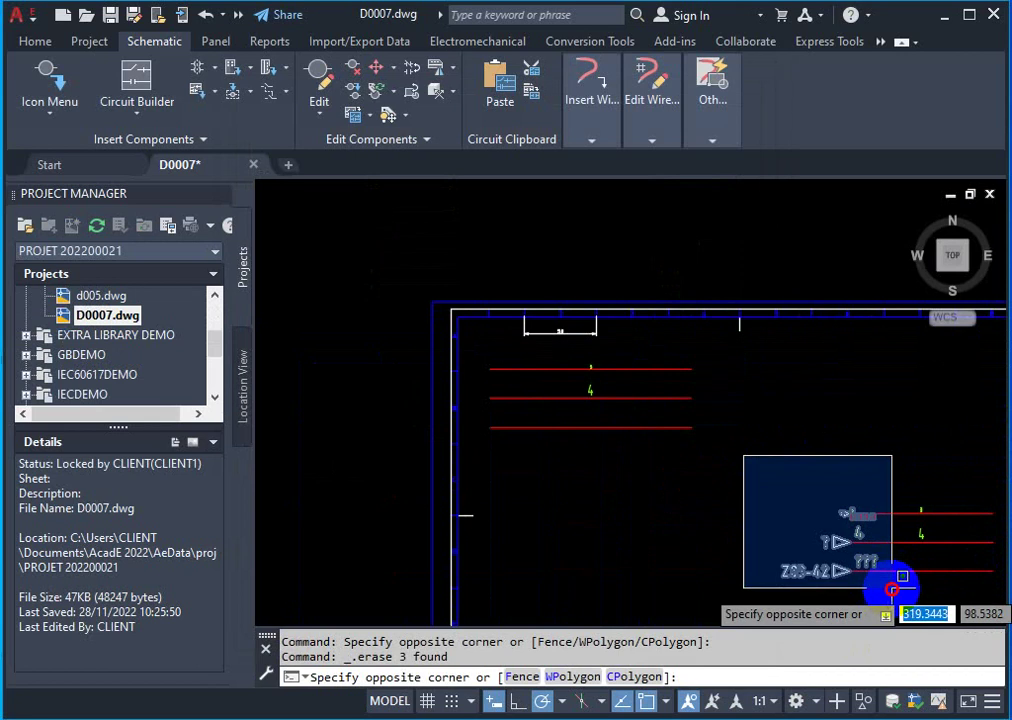
pyautogui.click(898, 580)
pyautogui.press('Delete')
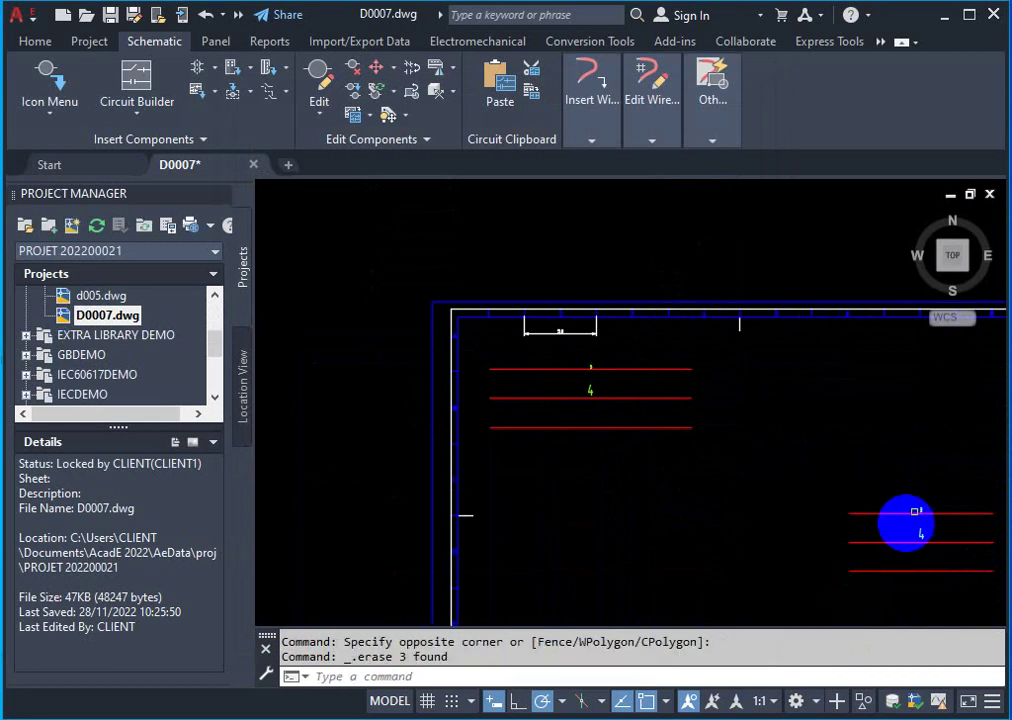
pyautogui.click(895, 474)
pyautogui.click(941, 556)
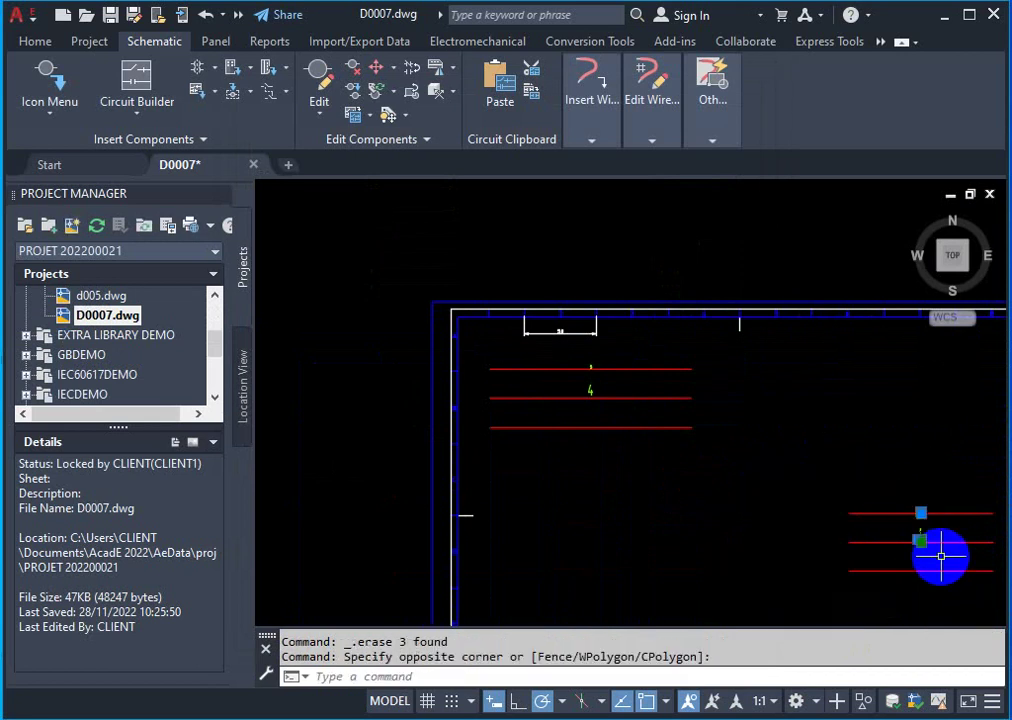
pyautogui.press('Delete')
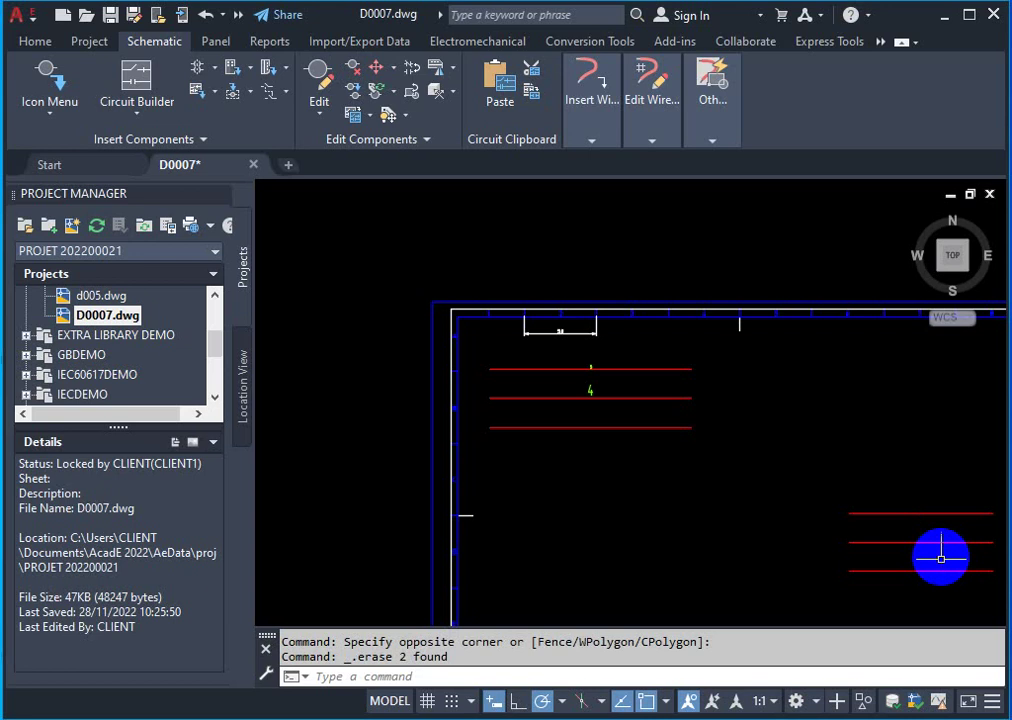
pyautogui.click(595, 137)
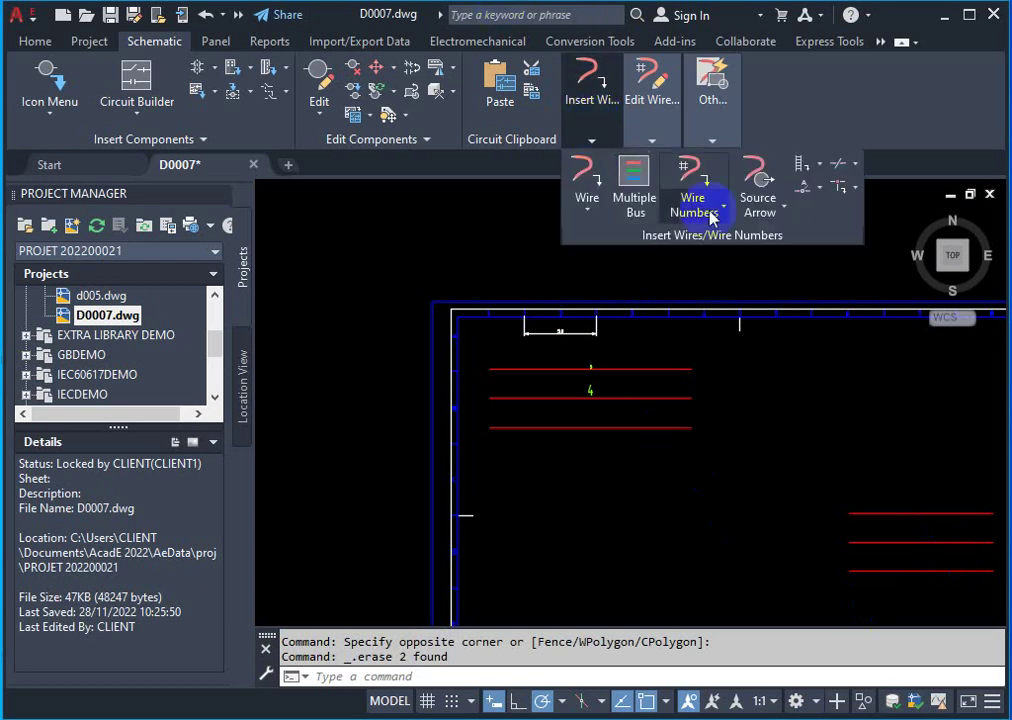
# Link wire 3's top end with a 0023 source arrow to a lower-wire destination, referenced 6-C/4-A
pyautogui.click(757, 178)
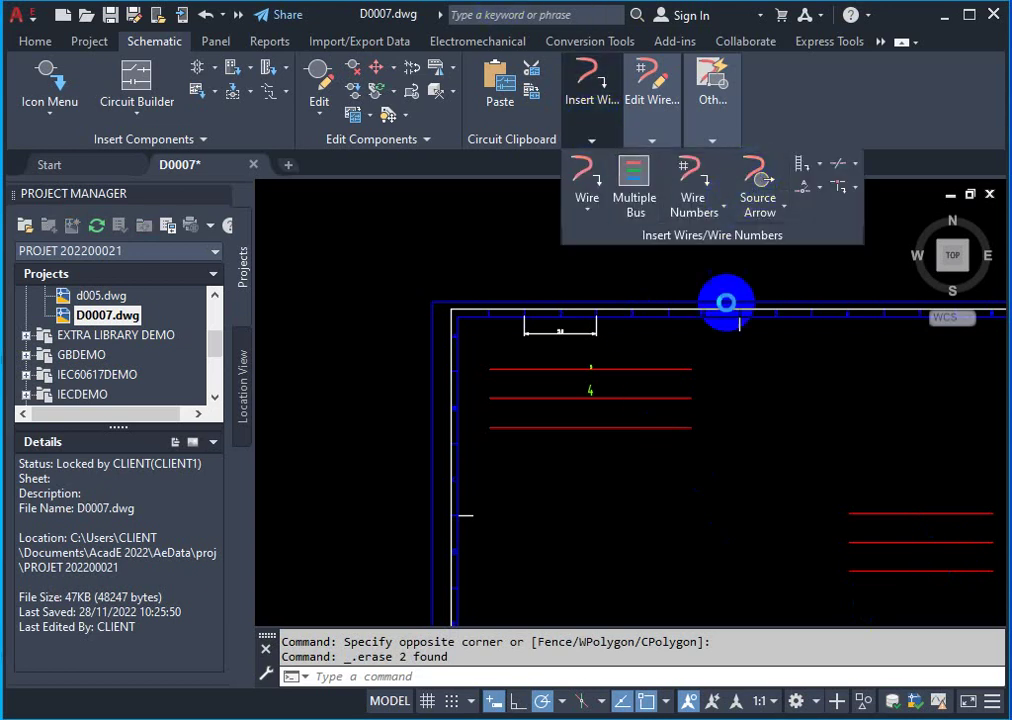
pyautogui.click(686, 368)
pyautogui.write('0023')
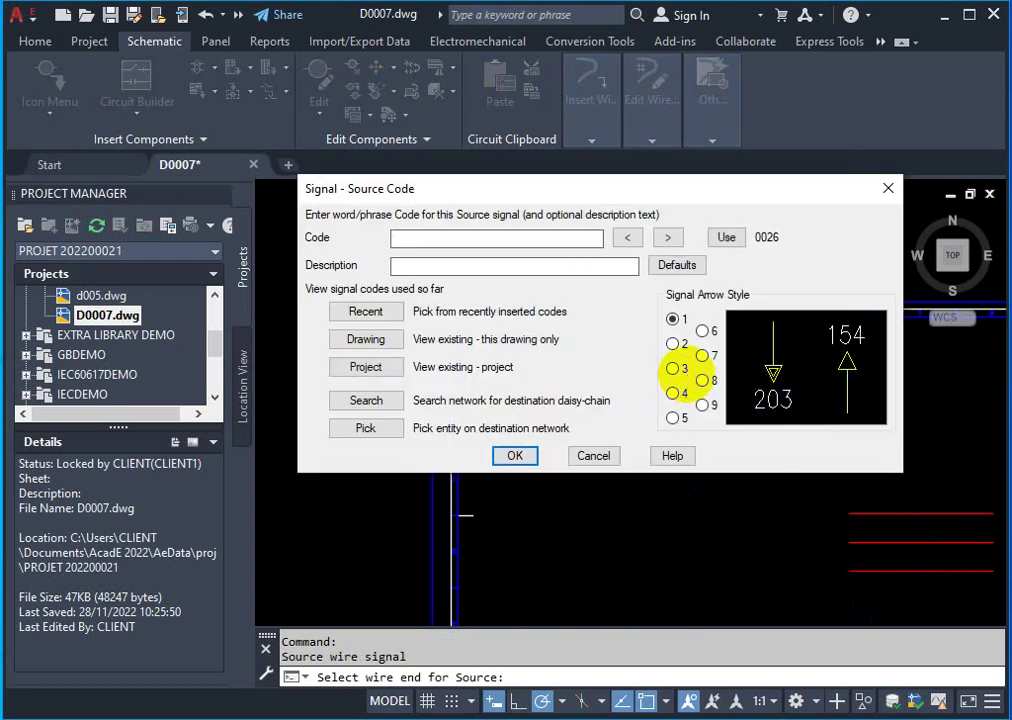
pyautogui.click(514, 477)
pyautogui.click(516, 457)
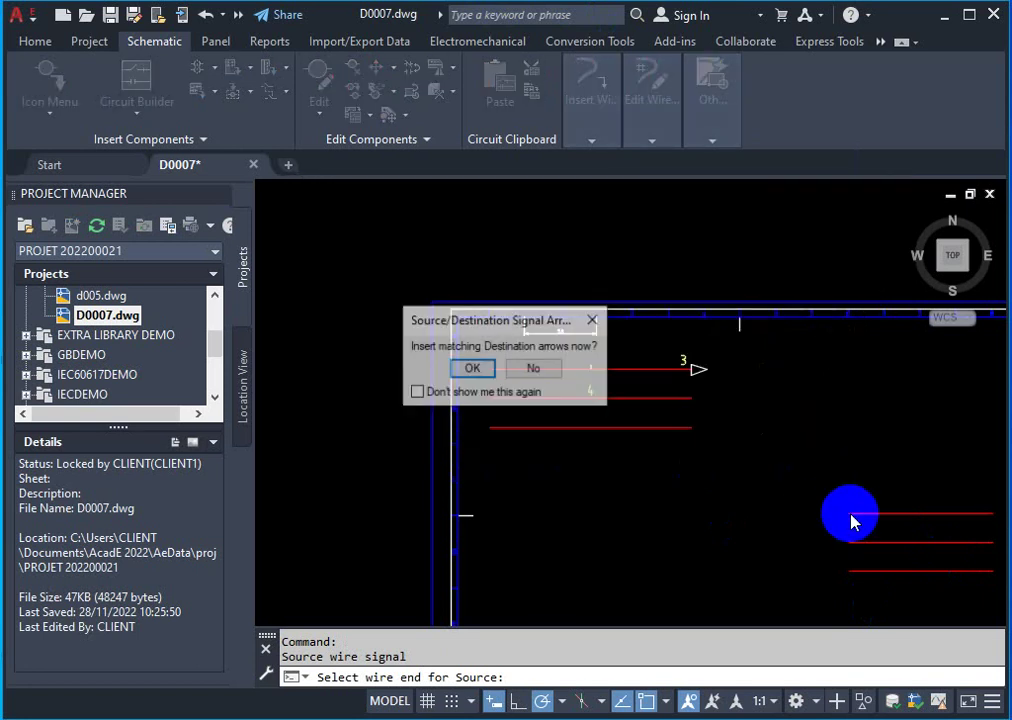
pyautogui.click(472, 368)
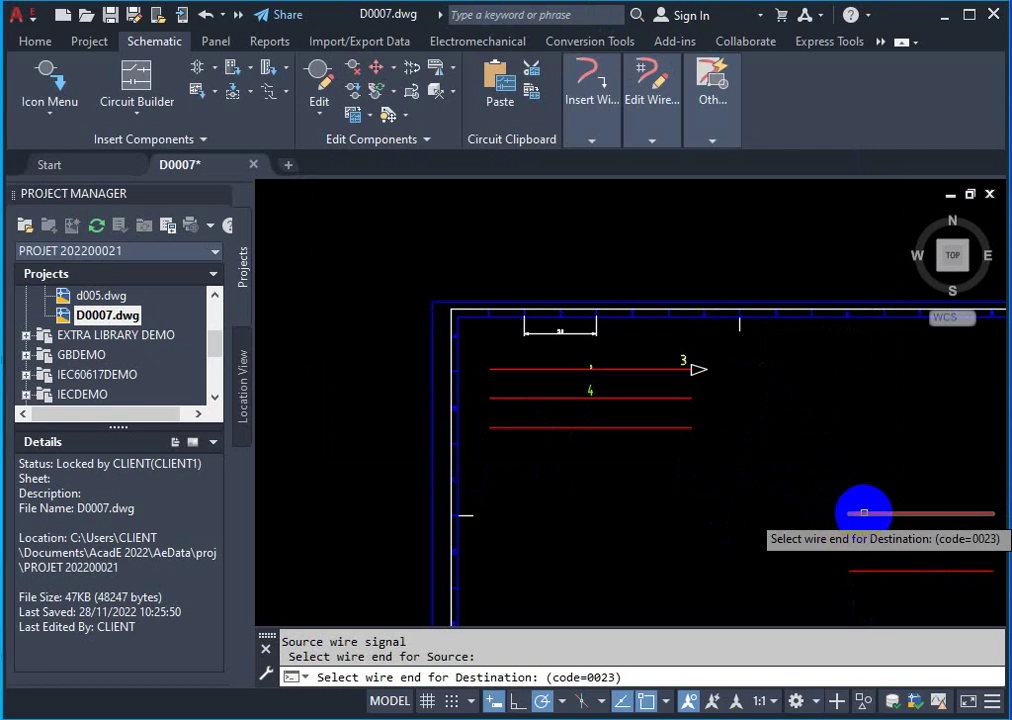
pyautogui.click(864, 514)
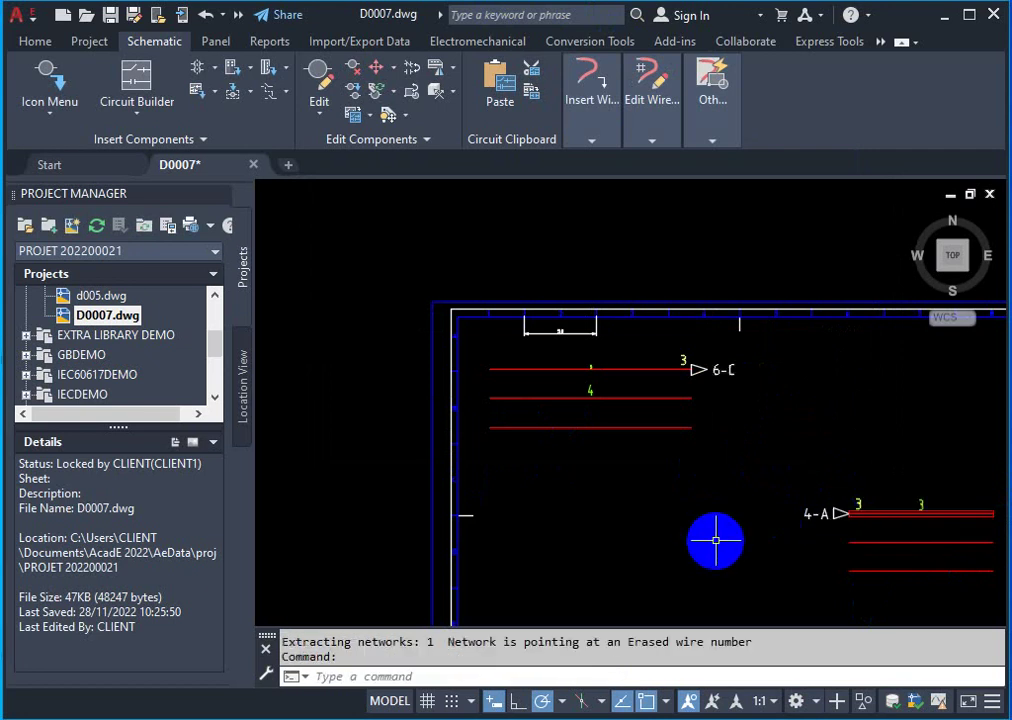
pyautogui.scroll(-1, 800, 520)
pyautogui.scroll(-1, 860, 530)
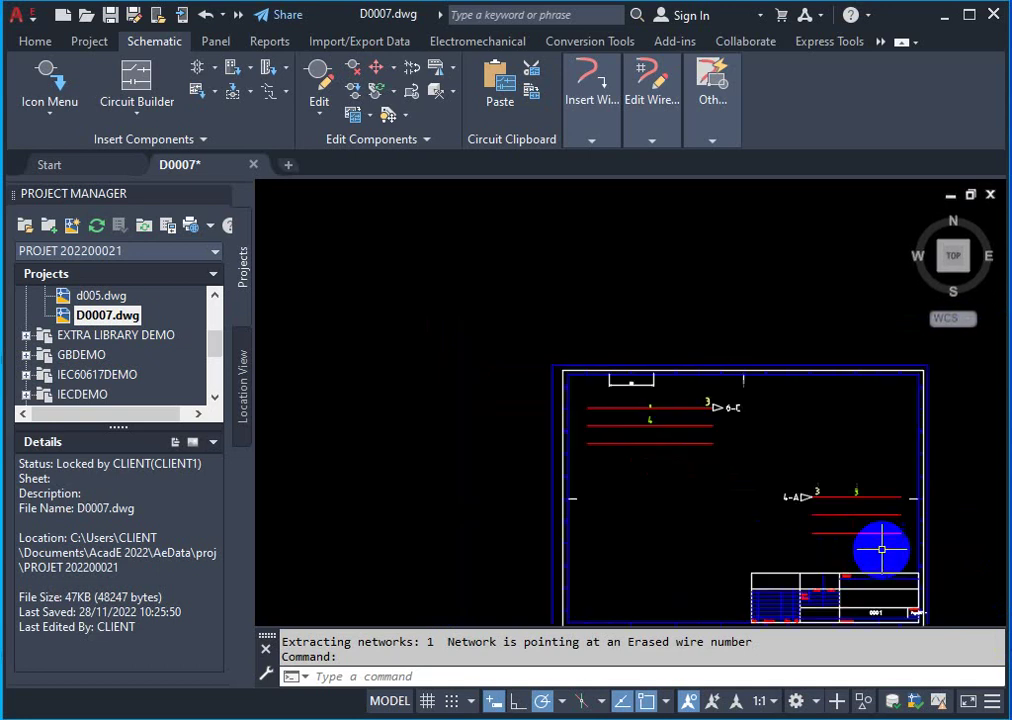
pyautogui.scroll(2, 881, 549)
pyautogui.scroll(-2, 529, 357)
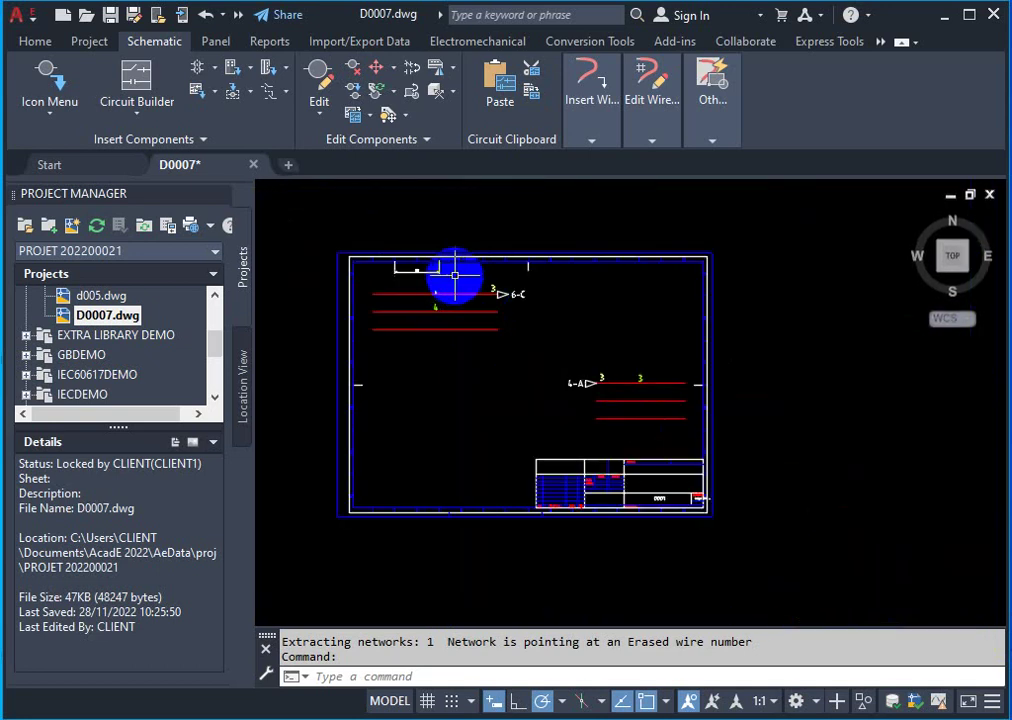
pyautogui.scroll(2, 511, 305)
pyautogui.scroll(2, 511, 294)
pyautogui.scroll(-2, 511, 294)
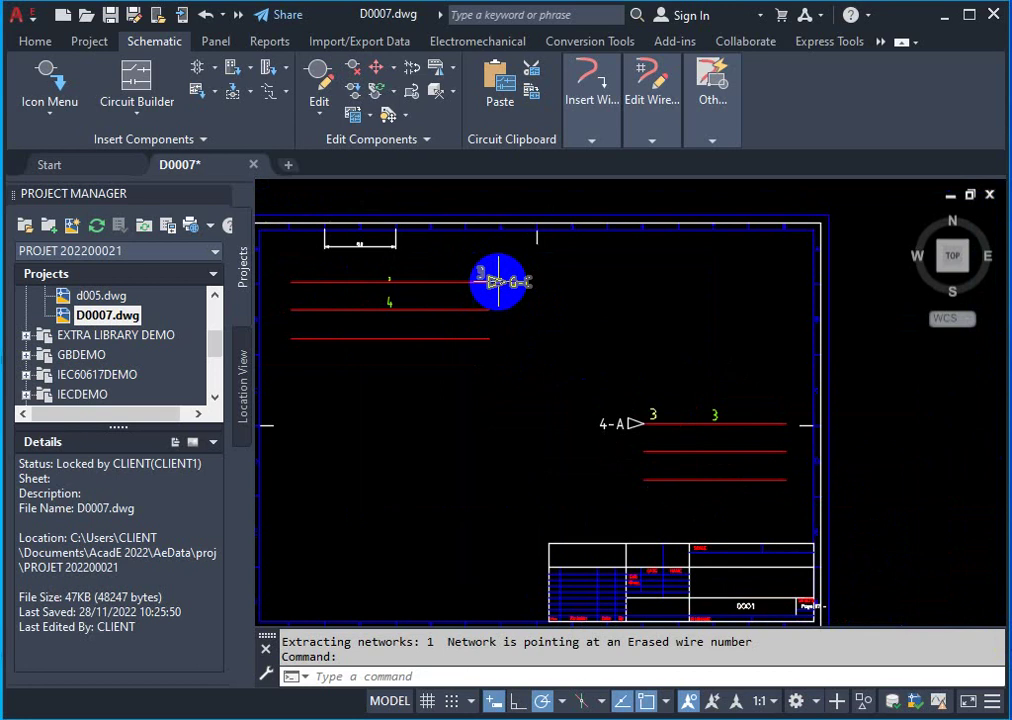
pyautogui.scroll(-2, 500, 278)
pyautogui.scroll(4, 500, 266)
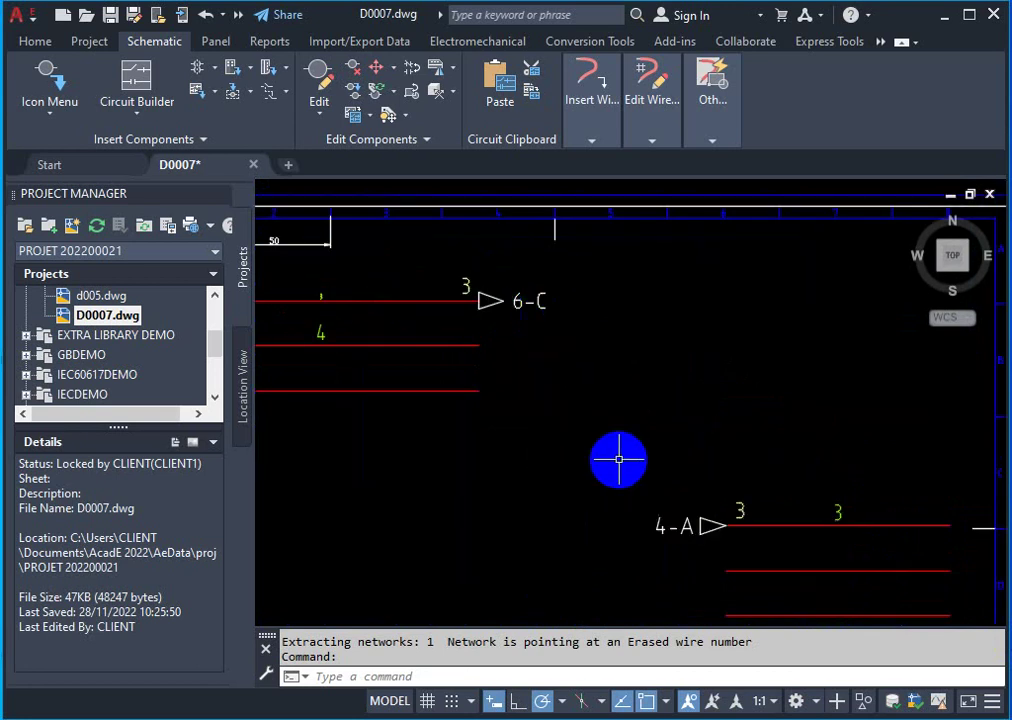
pyautogui.scroll(2, 657, 455)
pyautogui.scroll(2, 660, 450)
pyautogui.scroll(-4, 743, 535)
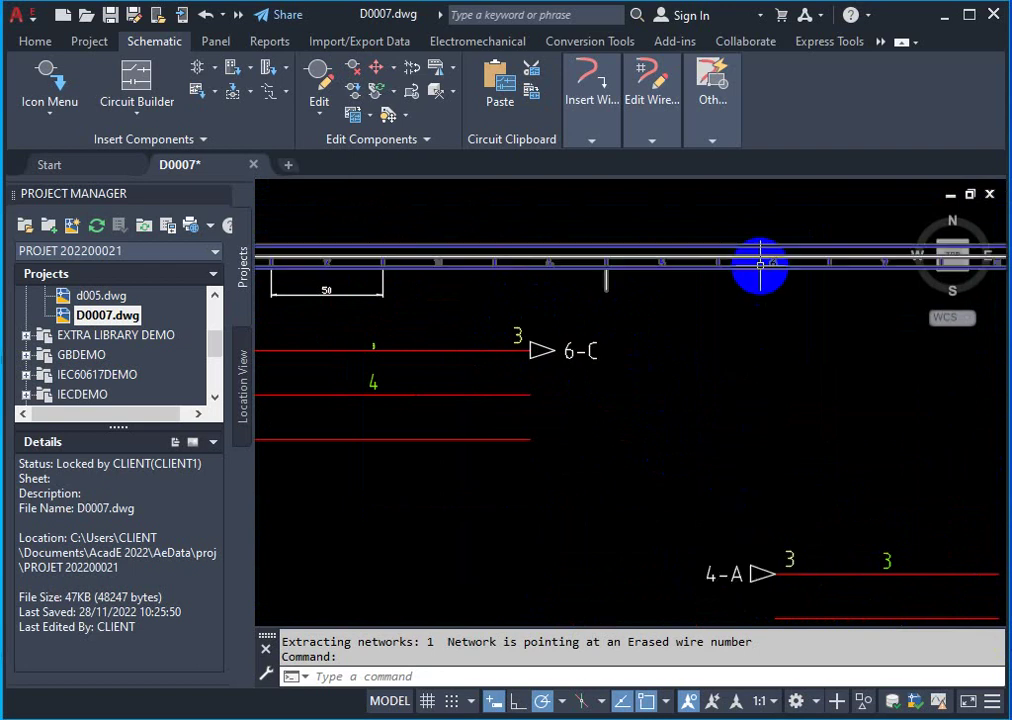
pyautogui.scroll(2, 759, 266)
pyautogui.scroll(2, 775, 266)
pyautogui.scroll(-2, 841, 261)
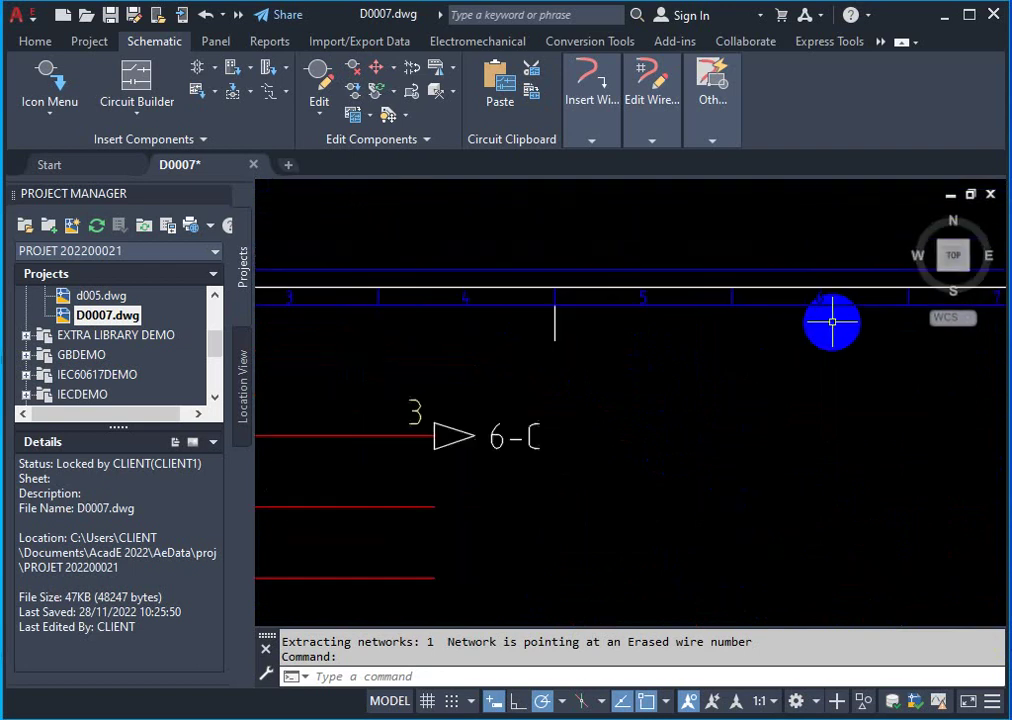
pyautogui.scroll(-2, 834, 323)
pyautogui.scroll(2, 845, 314)
pyautogui.scroll(2, 858, 307)
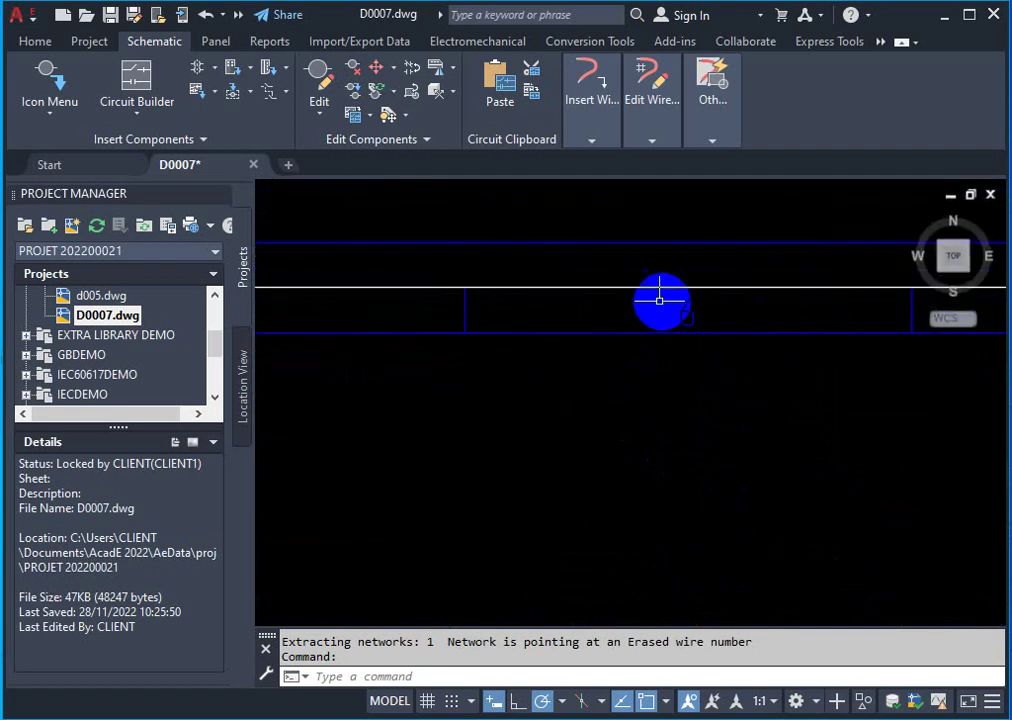
pyautogui.scroll(4, 699, 296)
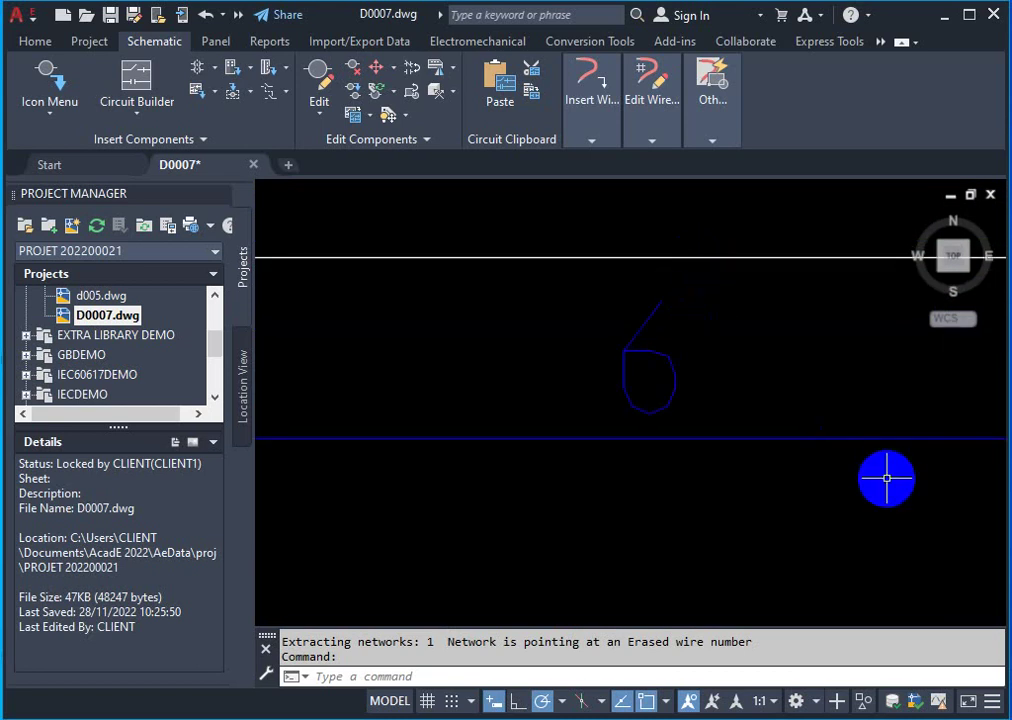
pyautogui.scroll(-3, 886, 478)
pyautogui.scroll(-4, 886, 478)
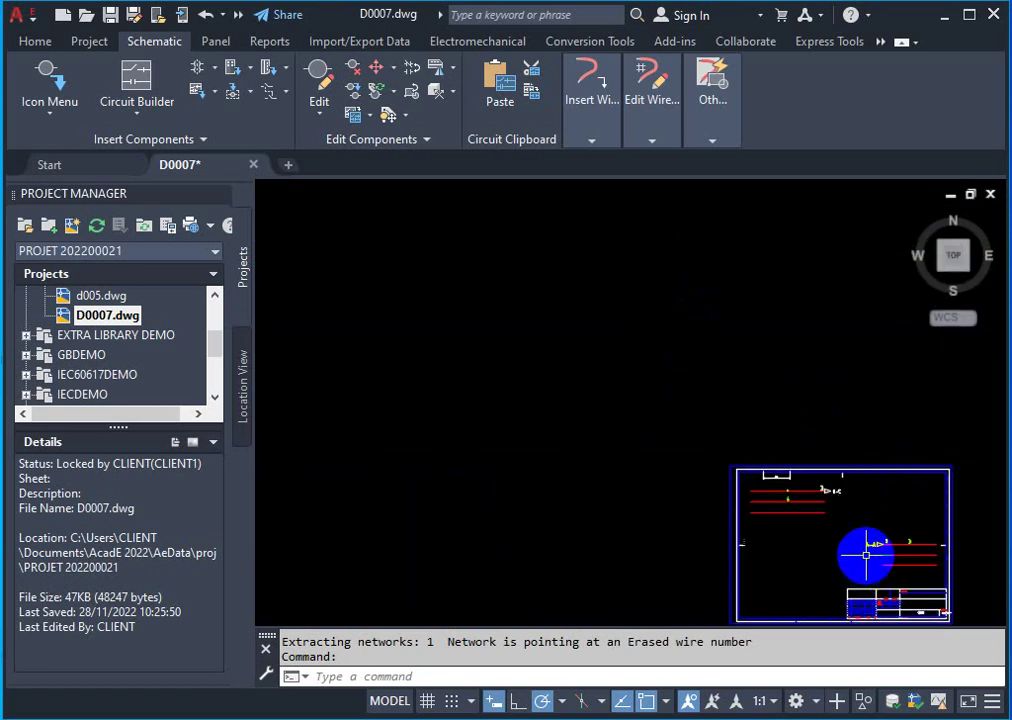
pyautogui.scroll(6, 766, 553)
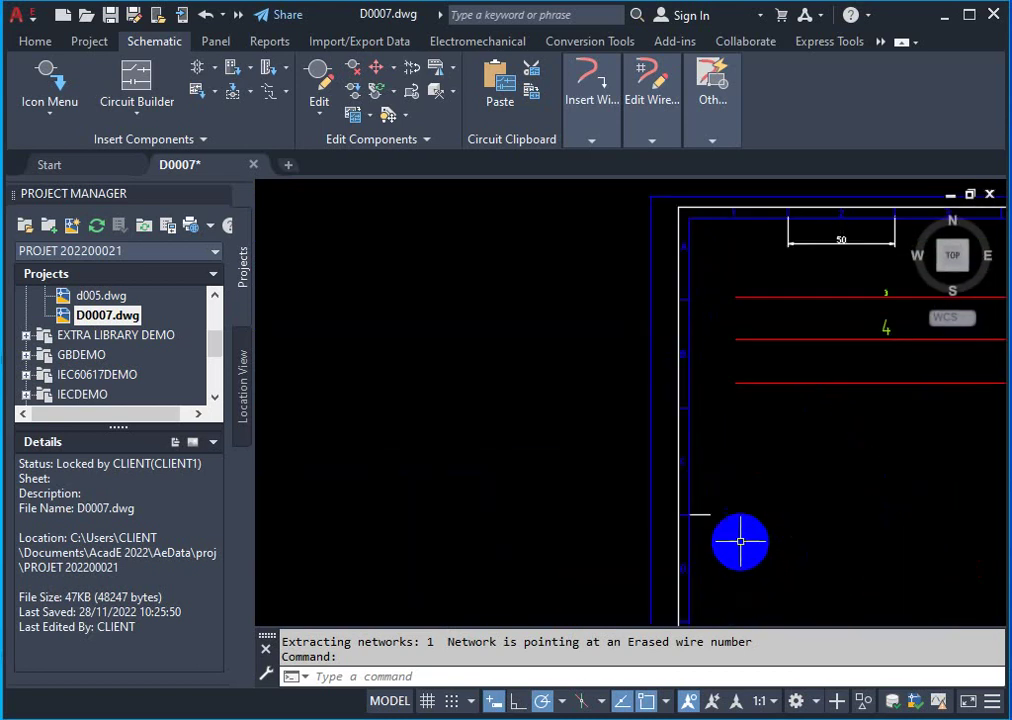
pyautogui.scroll(3, 707, 486)
pyautogui.scroll(2, 696, 479)
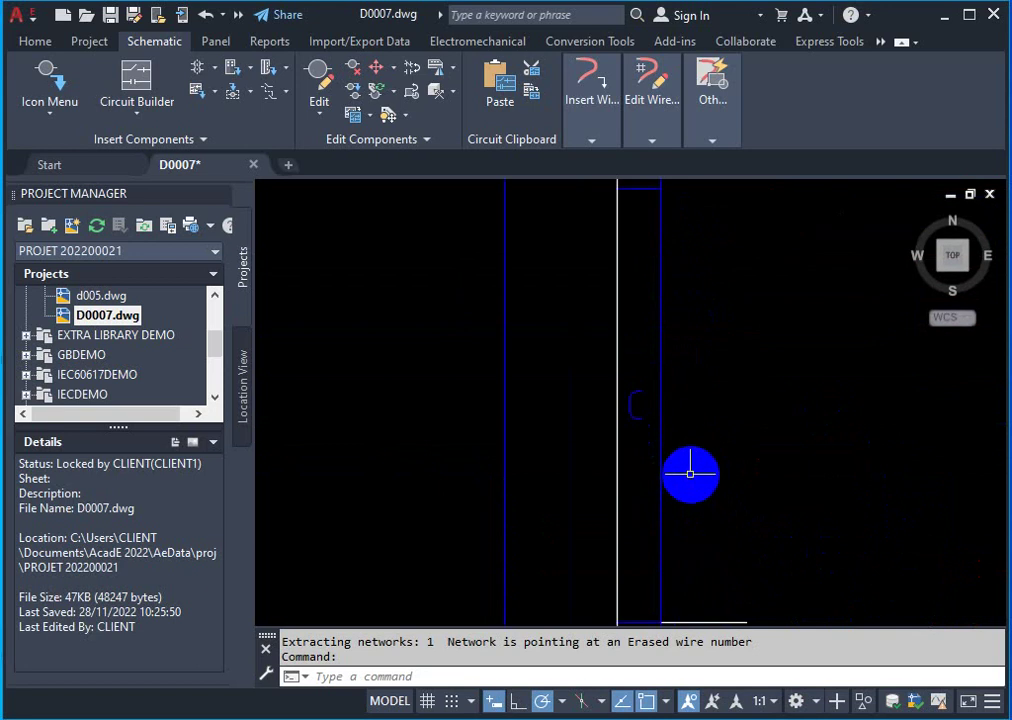
pyautogui.scroll(2, 665, 447)
pyautogui.scroll(-4, 690, 440)
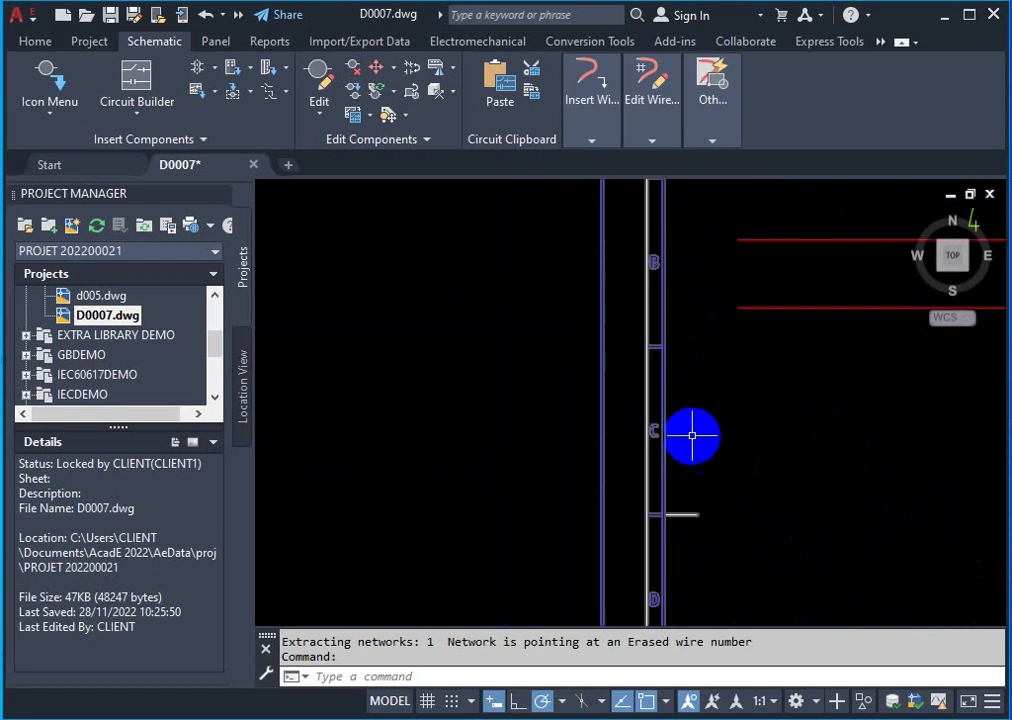
pyautogui.scroll(-8, 720, 445)
pyautogui.scroll(3, 831, 465)
pyautogui.scroll(2, 763, 451)
pyautogui.scroll(4, 694, 413)
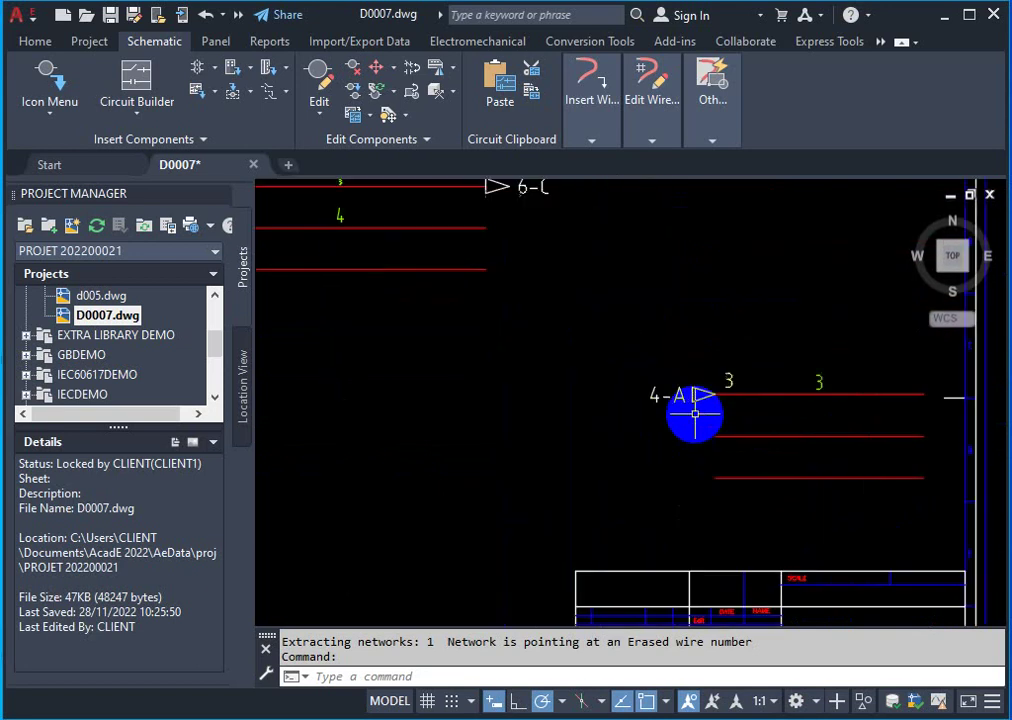
pyautogui.scroll(-5, 684, 350)
pyautogui.scroll(5, 678, 305)
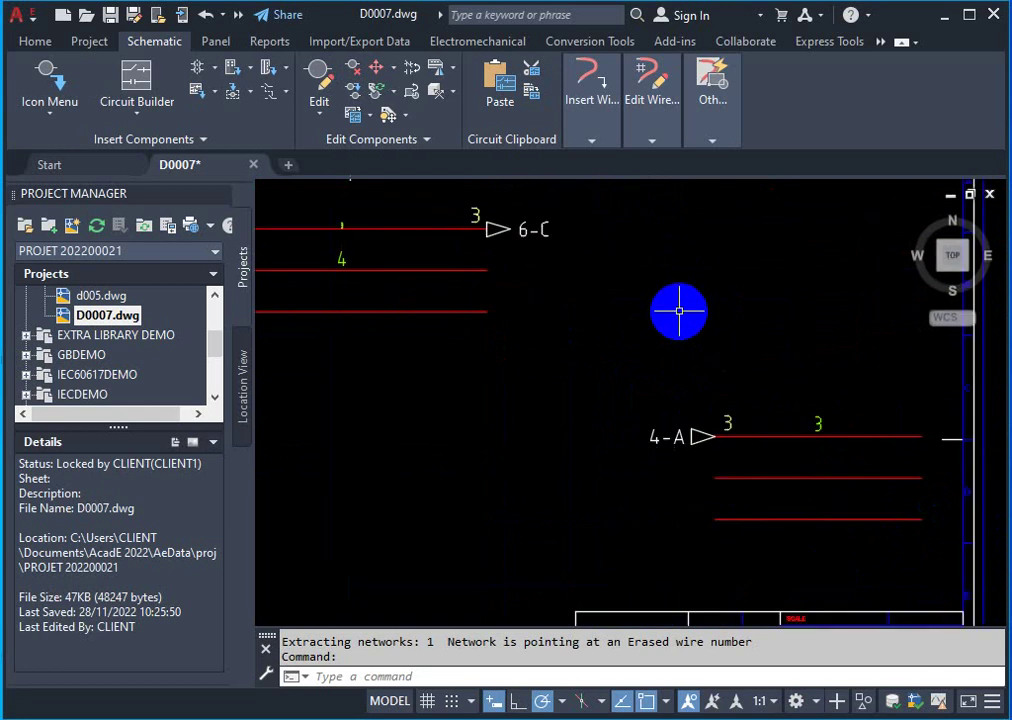
pyautogui.scroll(-5, 675, 298)
pyautogui.scroll(5, 669, 228)
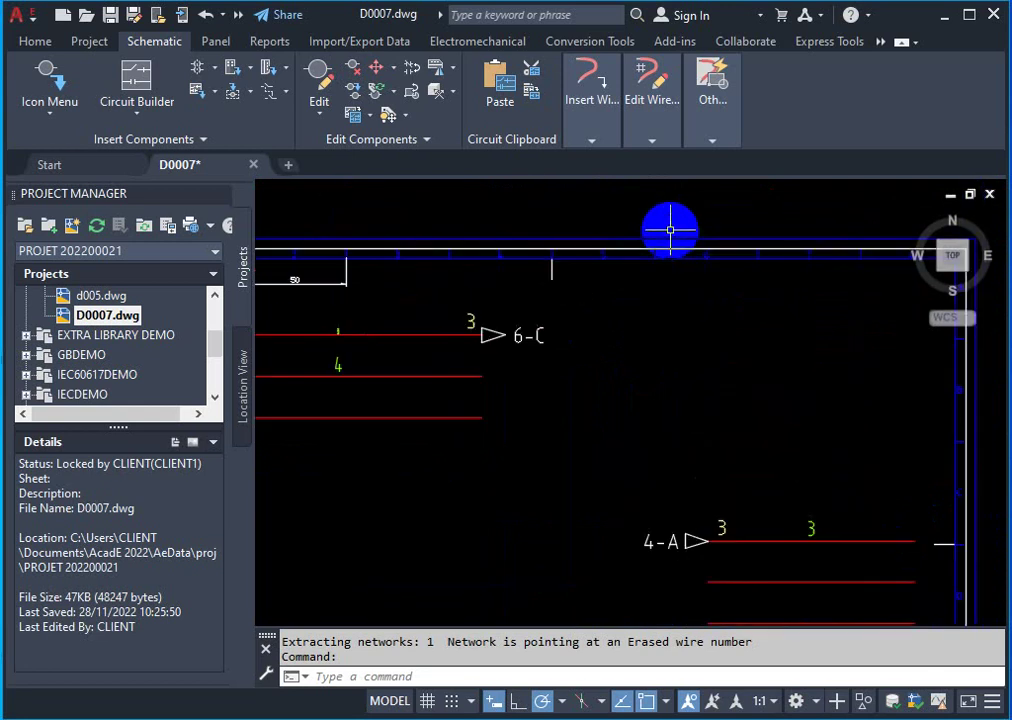
pyautogui.scroll(2, 670, 232)
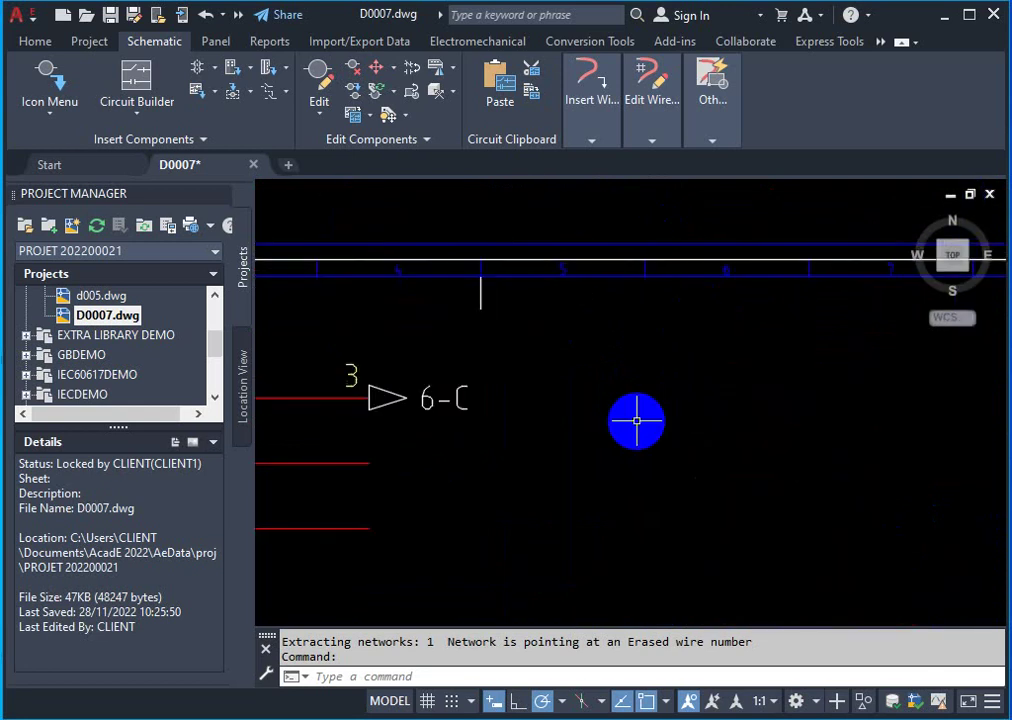
pyautogui.scroll(-4, 640, 421)
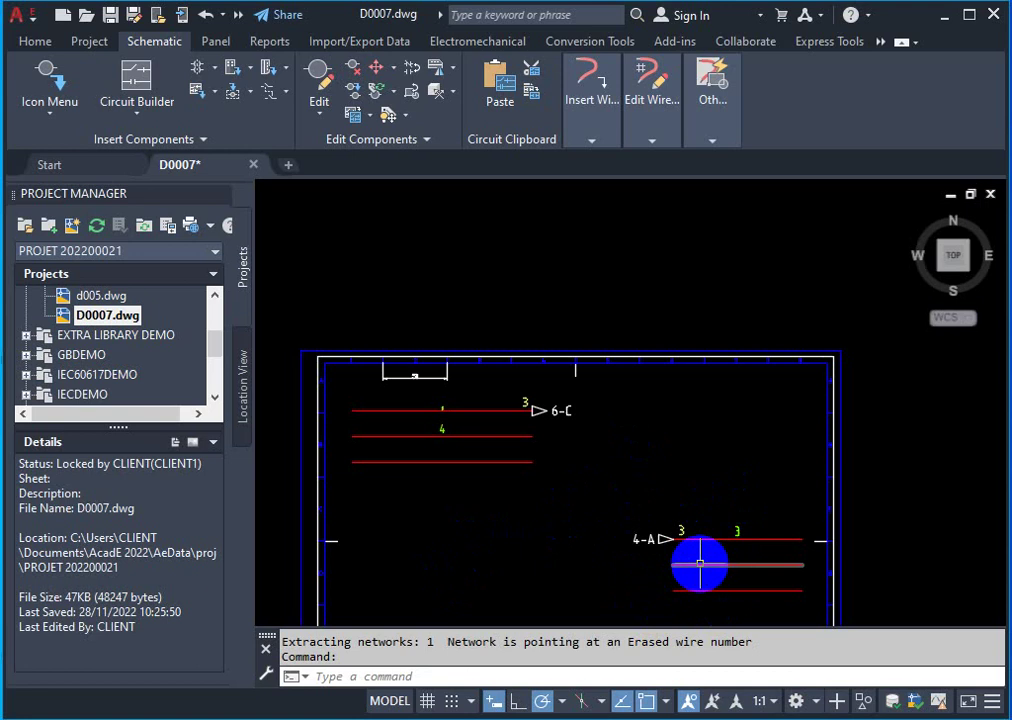
pyautogui.scroll(2, 556, 361)
pyautogui.scroll(2, 556, 361)
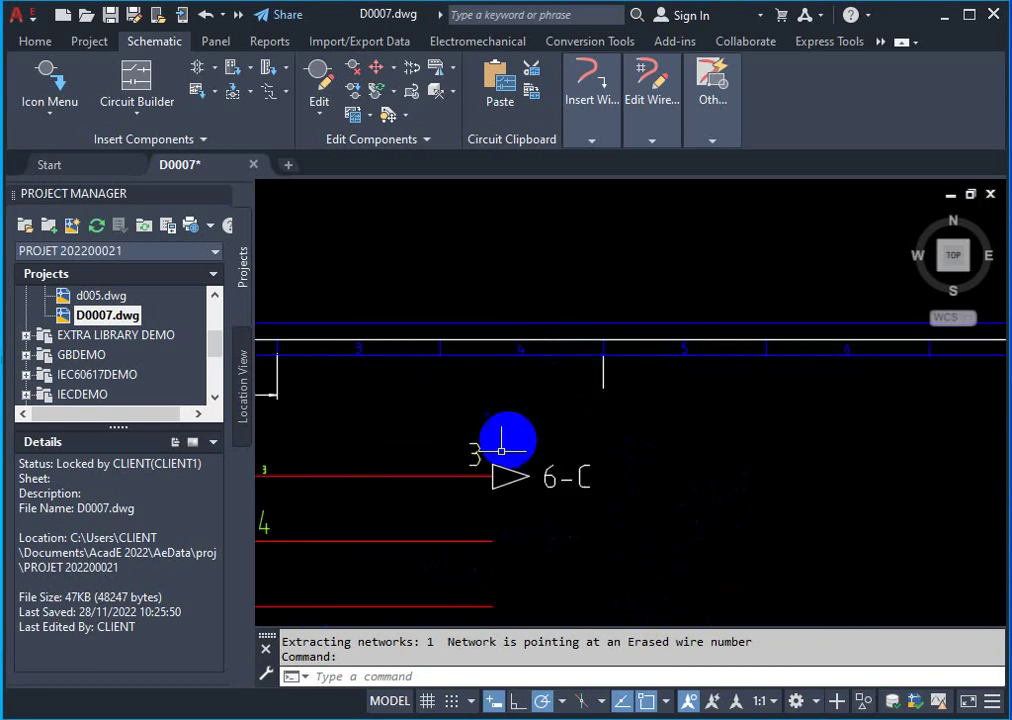
pyautogui.scroll(2, 515, 327)
pyautogui.scroll(-2, 510, 434)
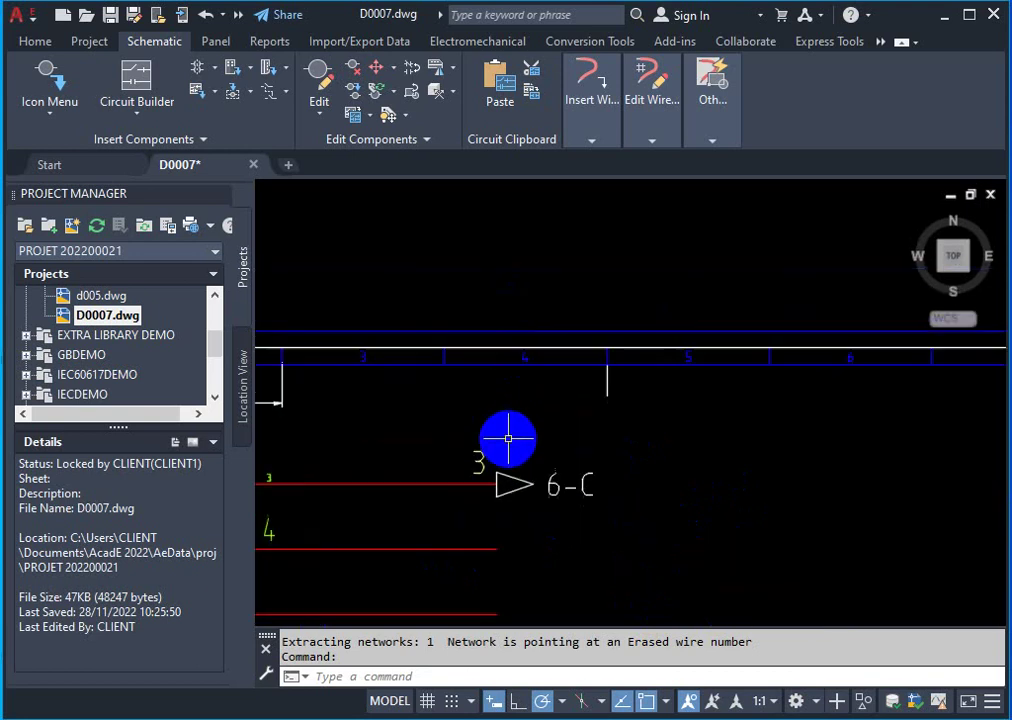
pyautogui.scroll(-4, 405, 452)
pyautogui.scroll(2, 300, 469)
pyautogui.scroll(2, 300, 450)
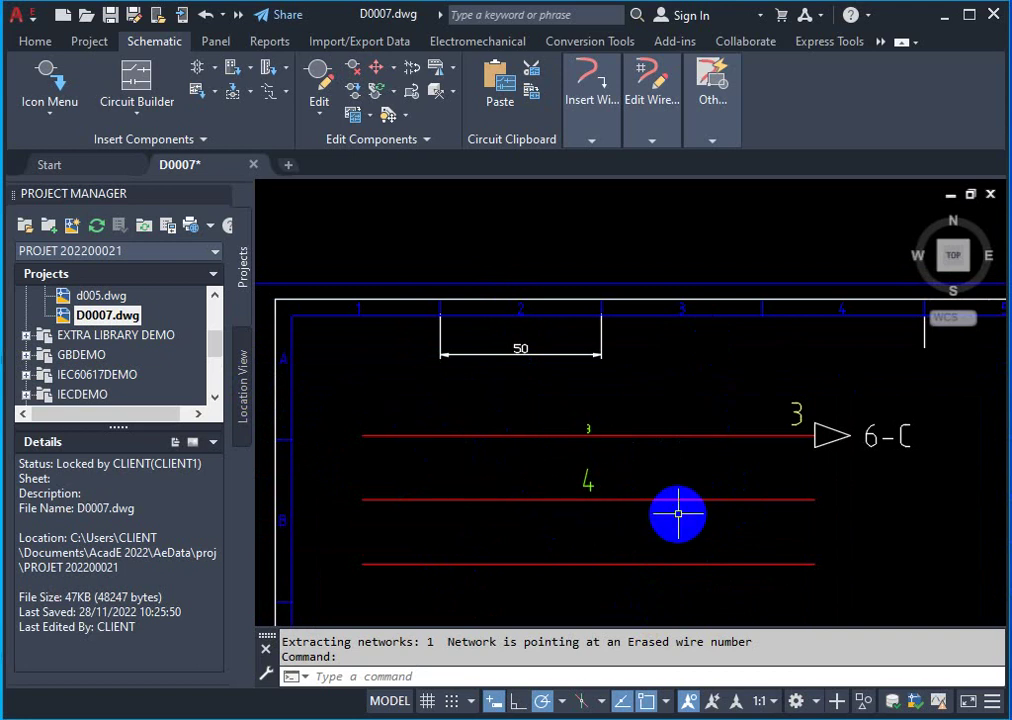
pyautogui.scroll(-5, 700, 462)
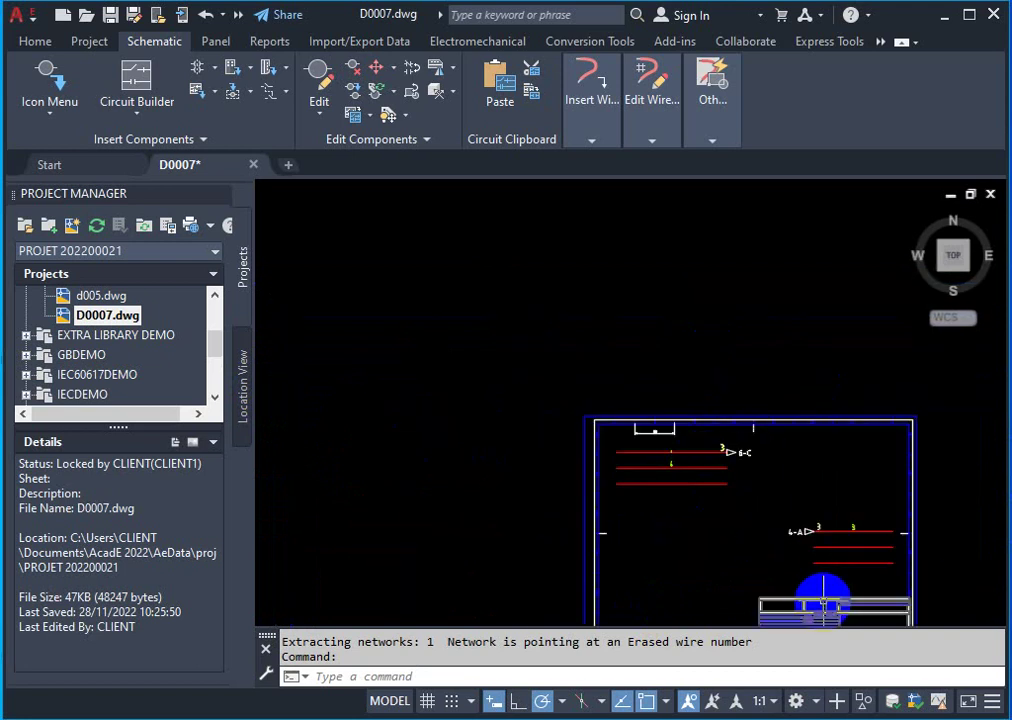
pyautogui.scroll(-4, 745, 420)
pyautogui.scroll(1, 791, 508)
pyautogui.scroll(2, 764, 448)
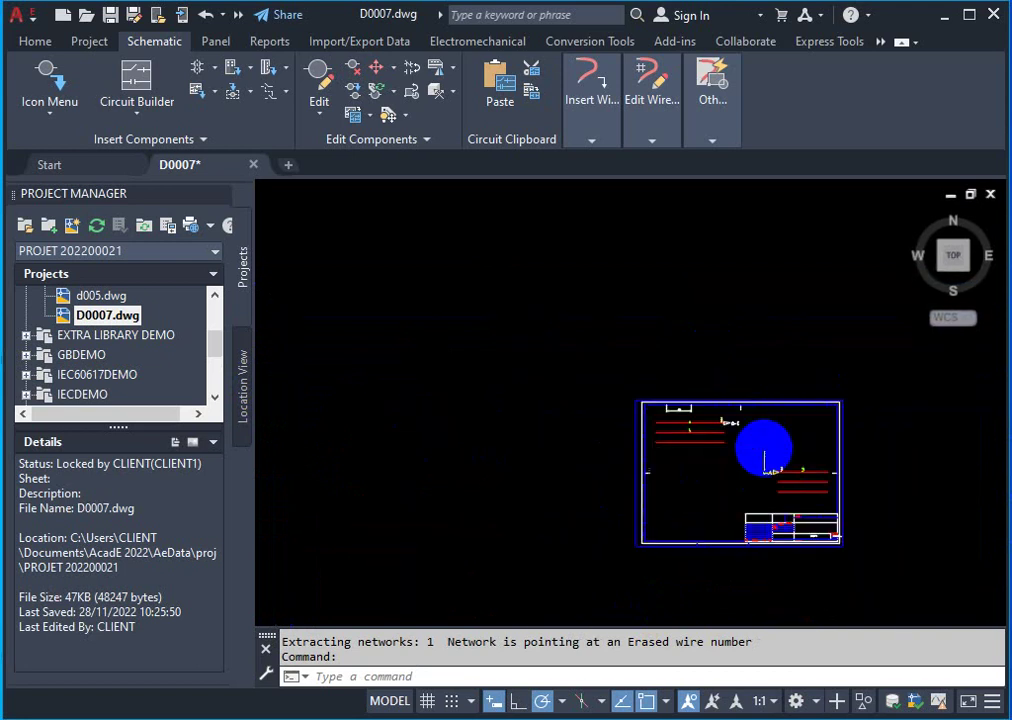
pyautogui.scroll(3, 764, 455)
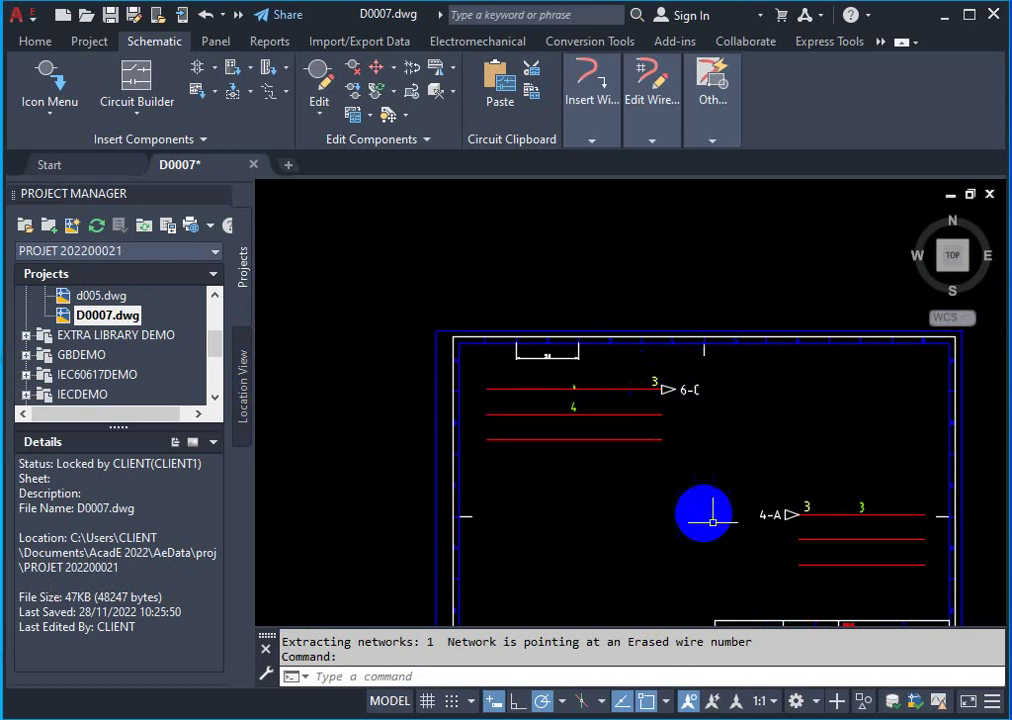
pyautogui.moveTo(634, 396); pyautogui.dragTo(750, 600)
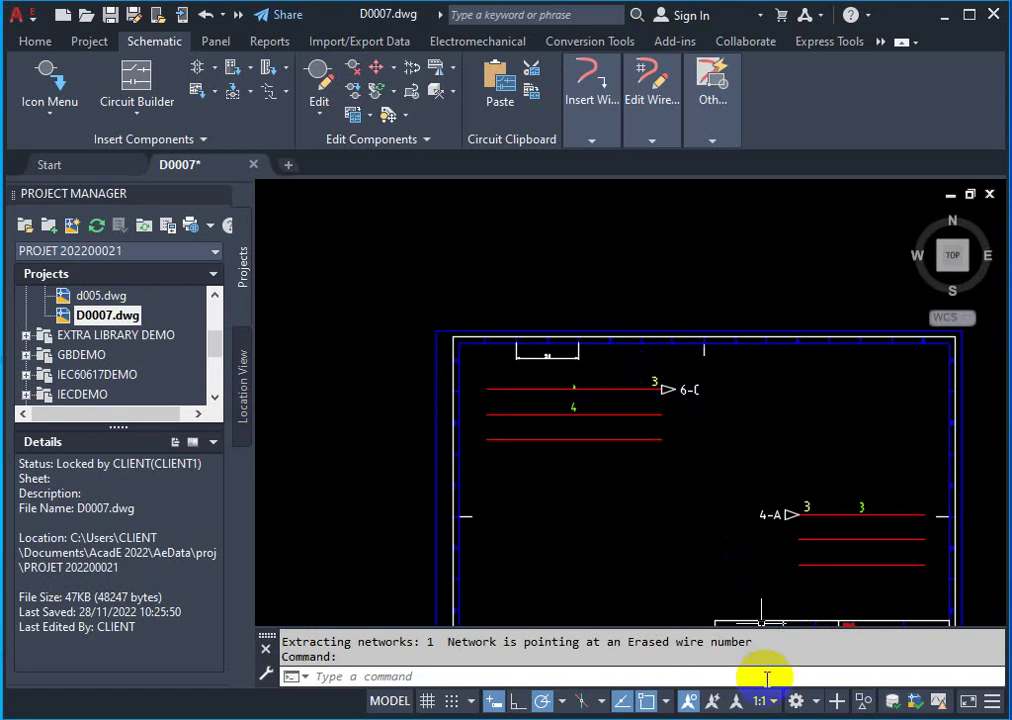
pyautogui.moveTo(761, 533); pyautogui.dragTo(768, 515)
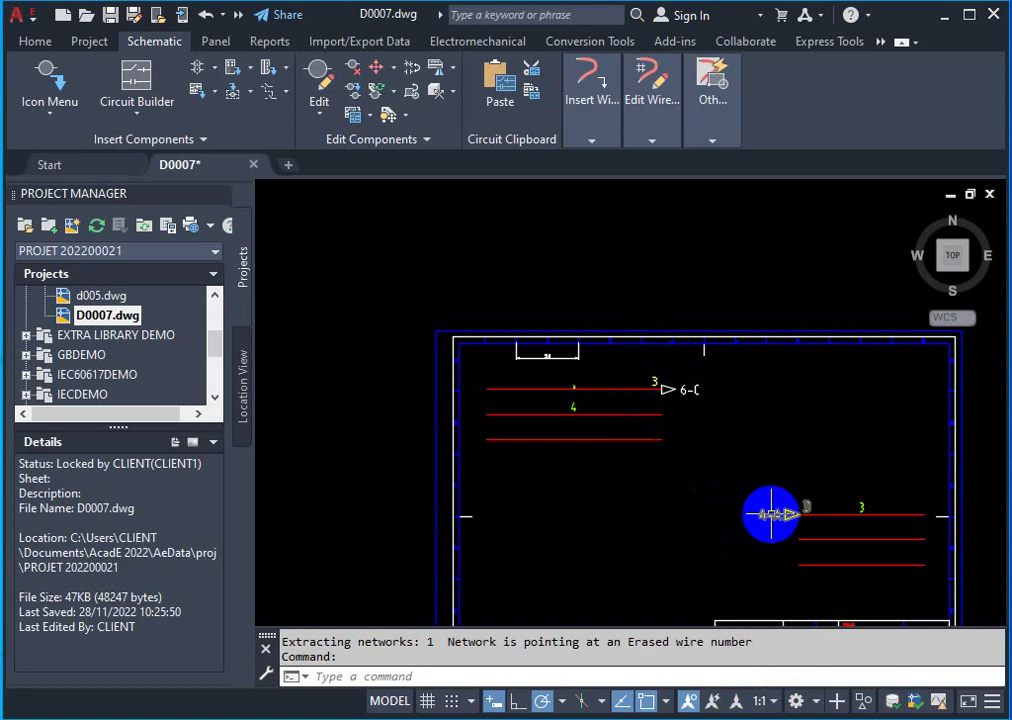
pyautogui.click(678, 610)
pyautogui.moveTo(678, 610)
pyautogui.mouseDown()
pyautogui.moveTo(647, 395)
pyautogui.moveTo(672, 402)
pyautogui.mouseUp()
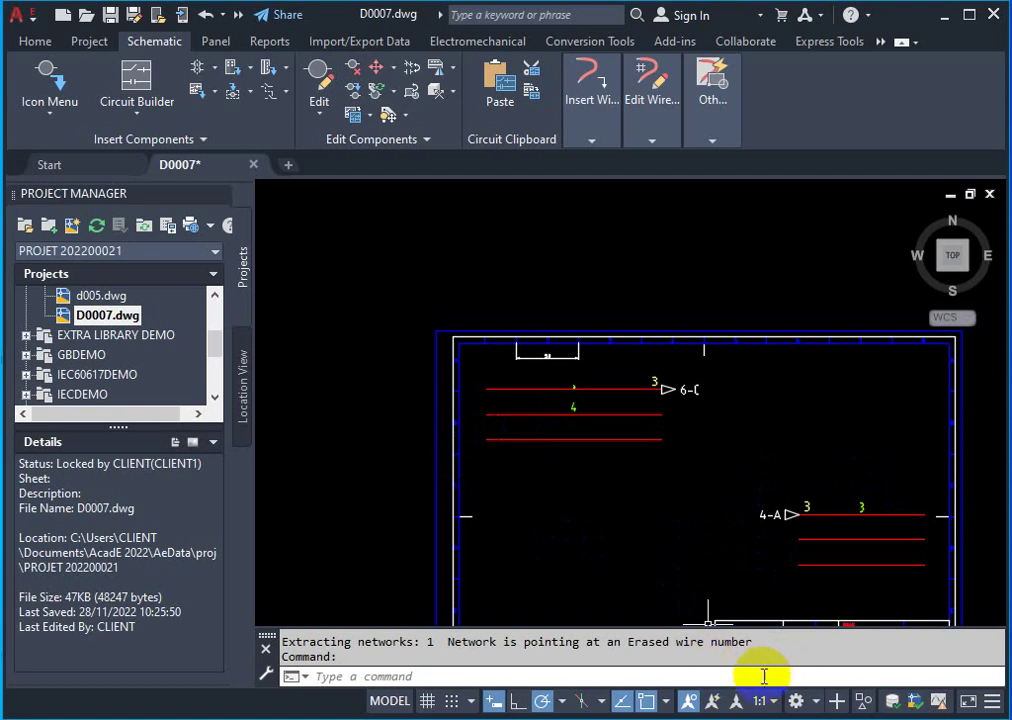
pyautogui.click(688, 701)
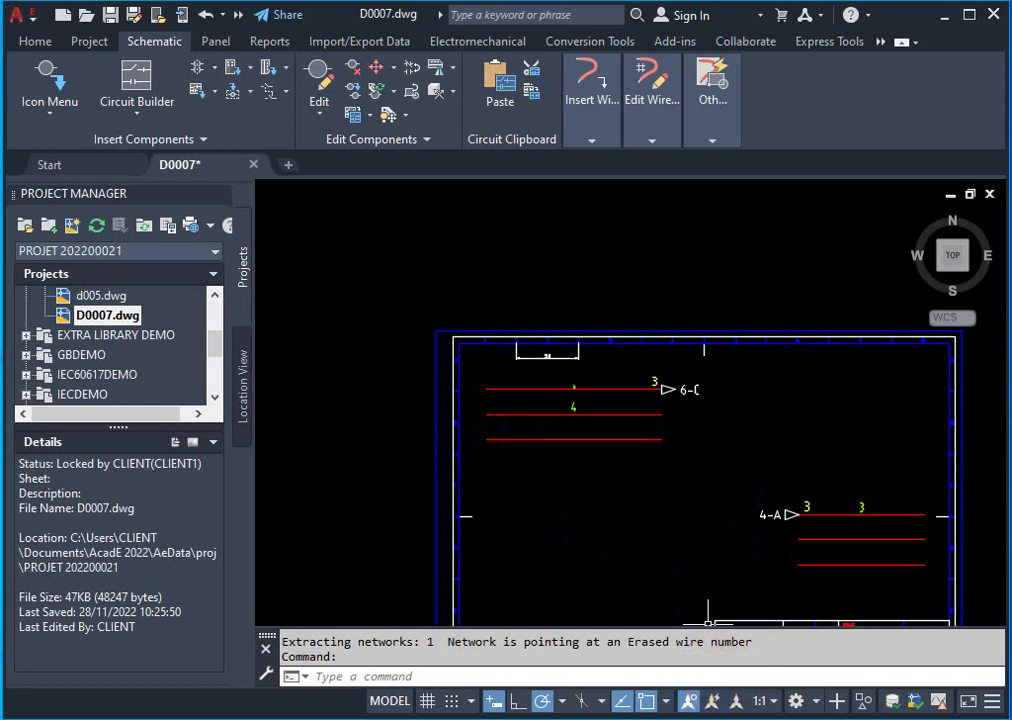